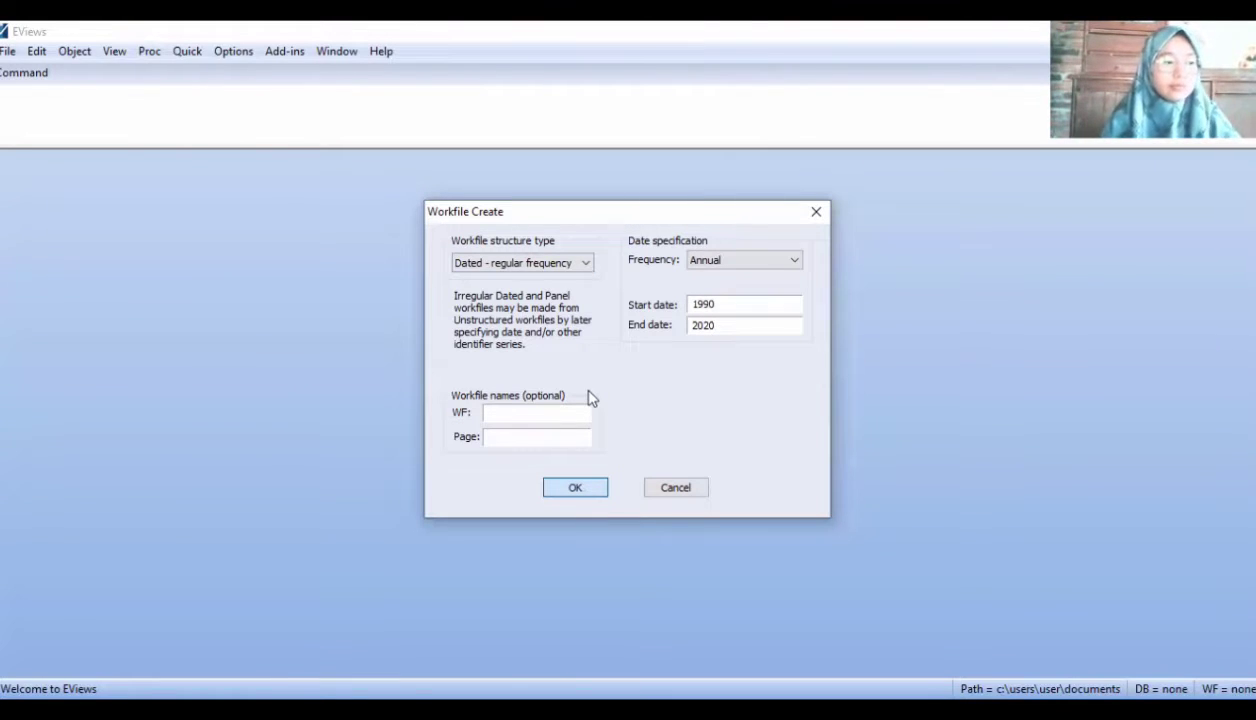
- Create the annual workfile from 1990 to 2020 and open an empty group for editing series
{"action": "key", "text": "Return"}
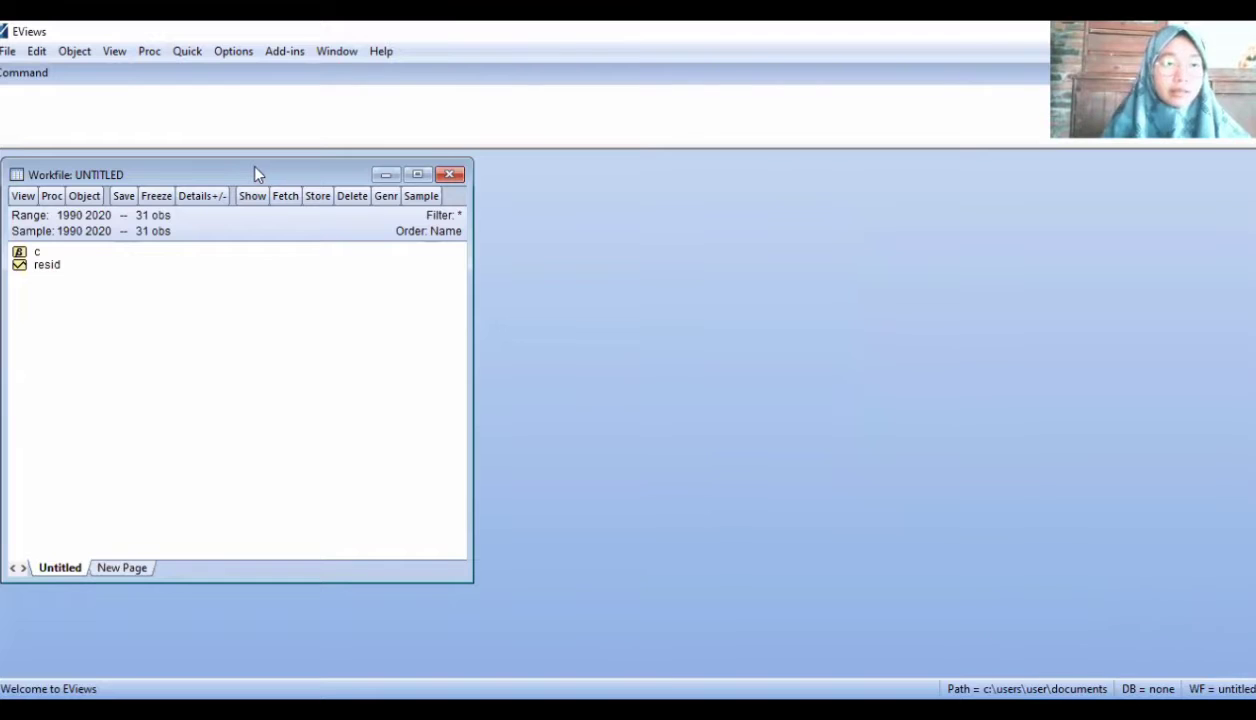
{"action": "left_click", "coordinate": [194, 58]}
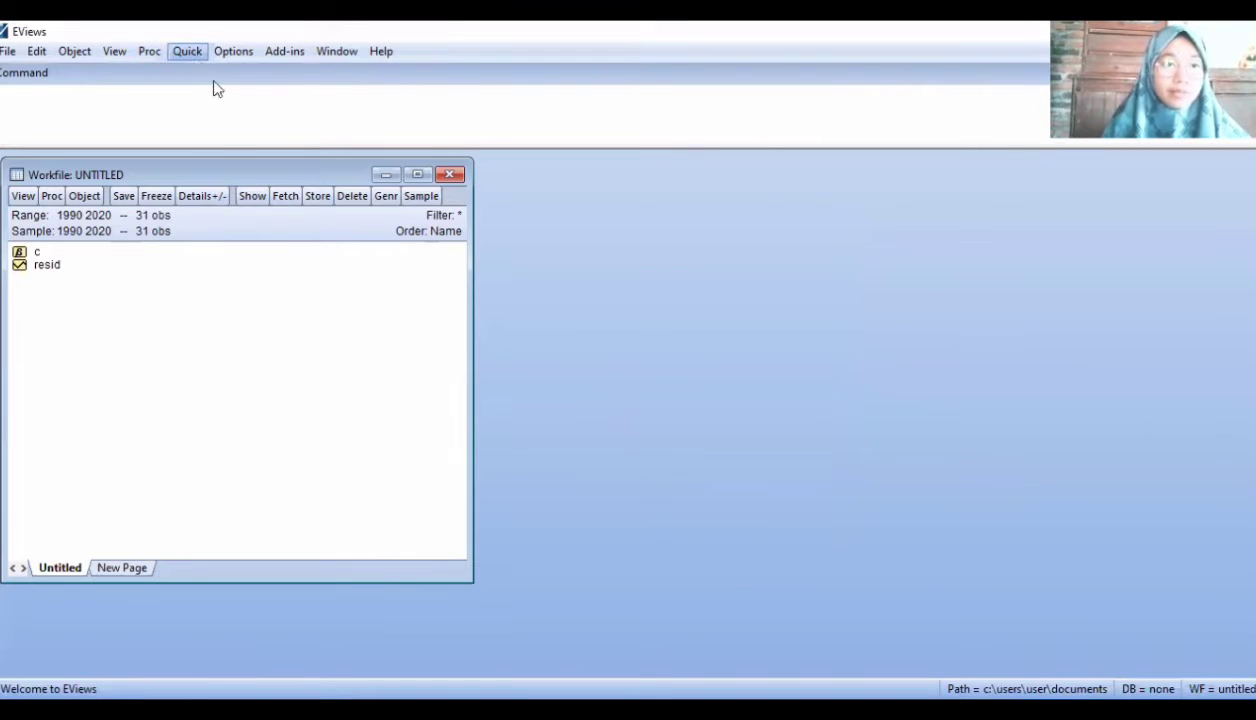
{"action": "left_click", "coordinate": [218, 146]}
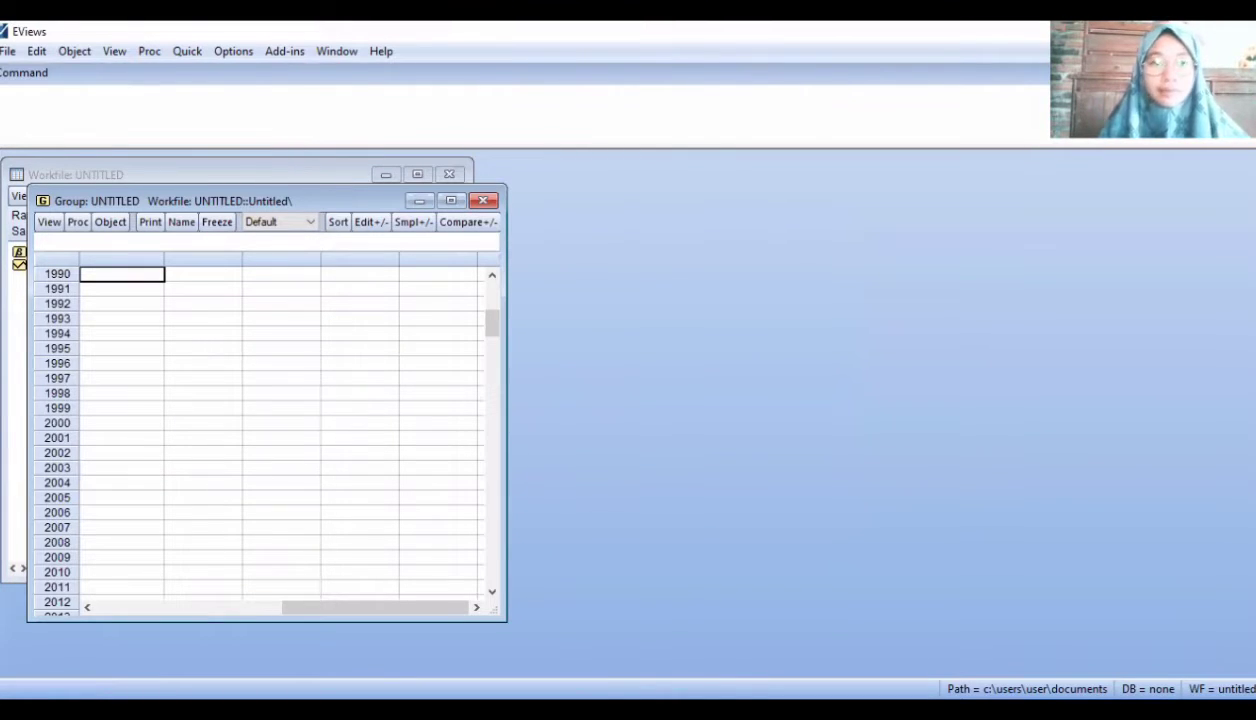
- Paste the copied data for Y1 to Y3 and X1 to X9 from the name row above 1990, and resize the group window
{"action": "key", "text": "alt+Tab"}
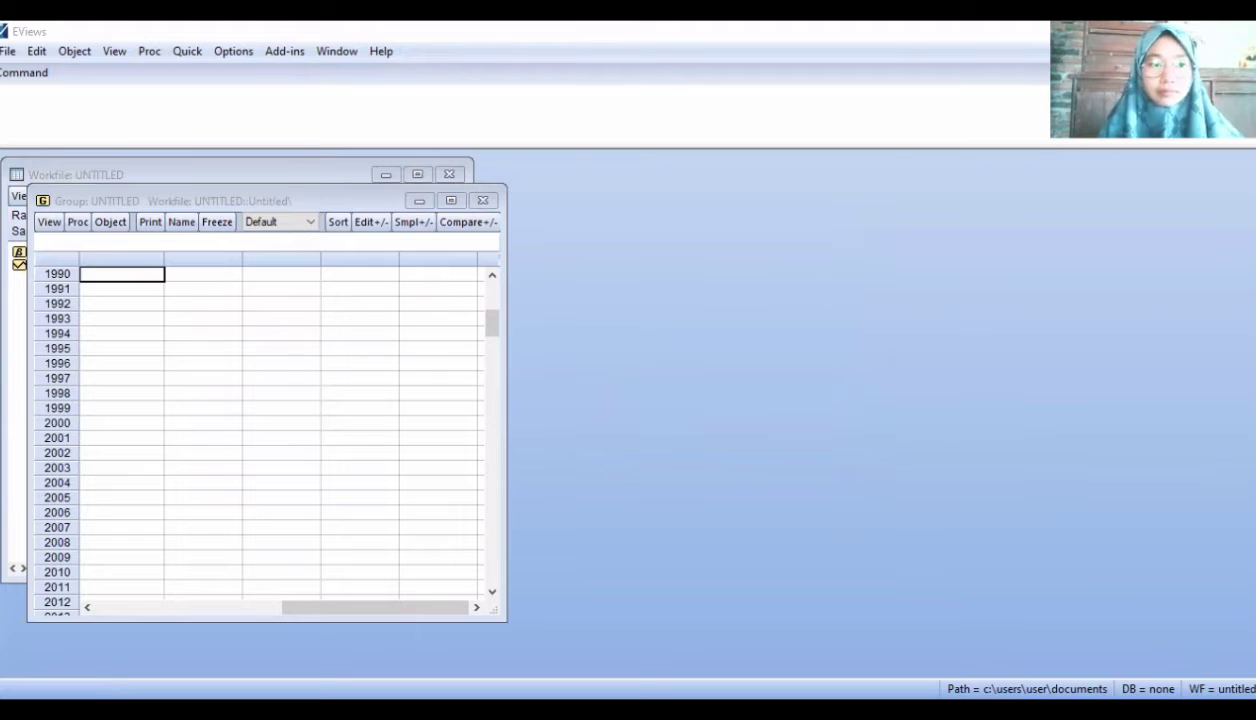
{"action": "left_click", "coordinate": [491, 276]}
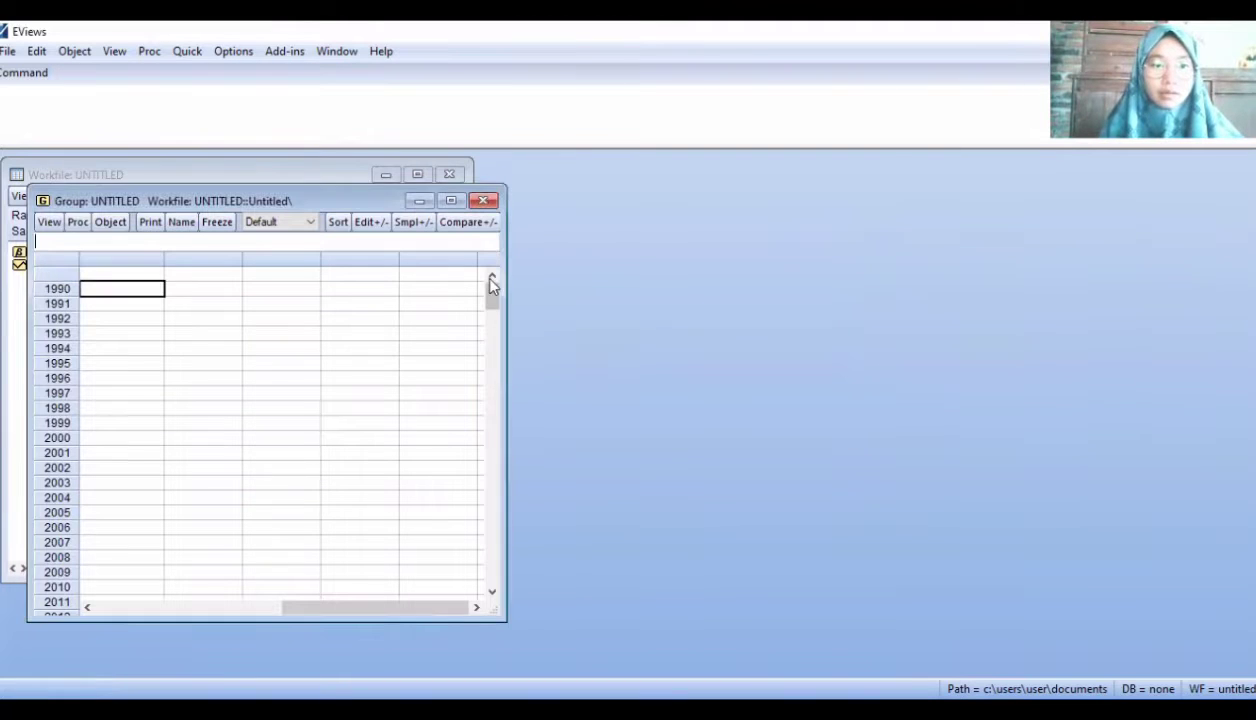
{"action": "left_click", "coordinate": [143, 274]}
{"action": "key", "text": "ctrl+v"}
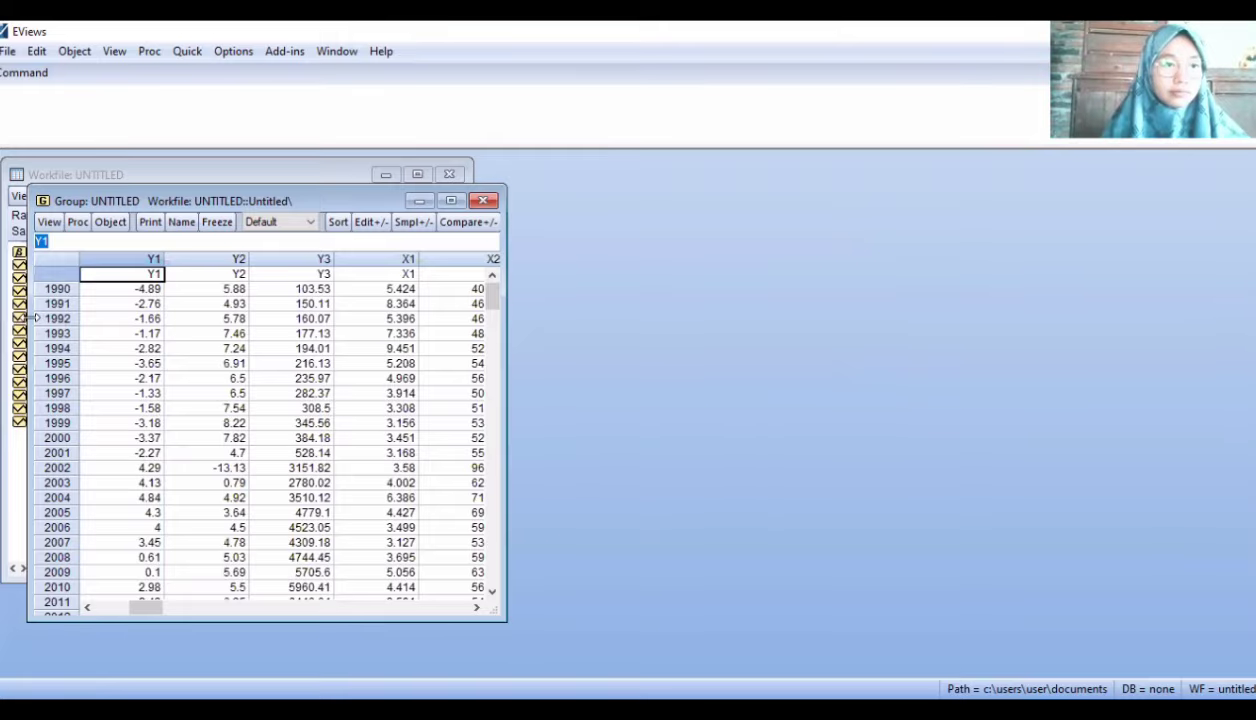
{"action": "left_click_drag", "start_coordinate": [35, 318], "coordinate": [127, 322]}
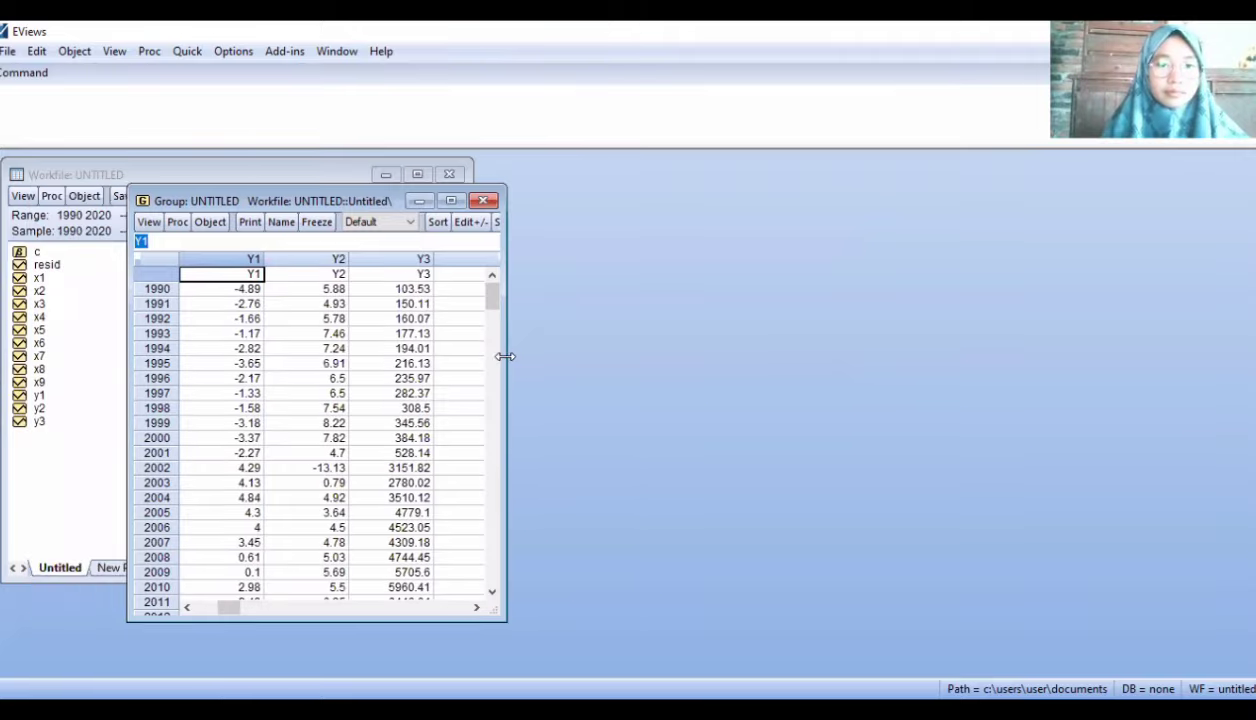
{"action": "left_click_drag", "start_coordinate": [505, 356], "coordinate": [586, 235]}
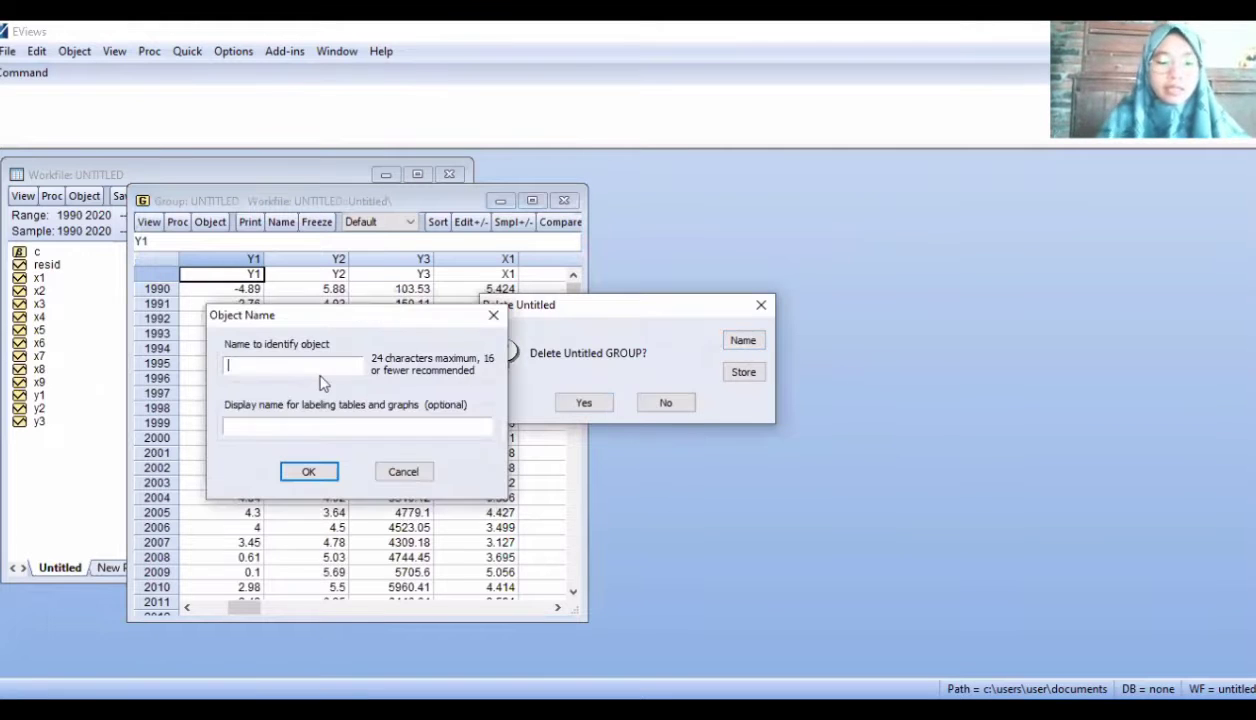
- Save the untitled group in the workfile under the object name data_group
{"action": "type", "text": "data"}
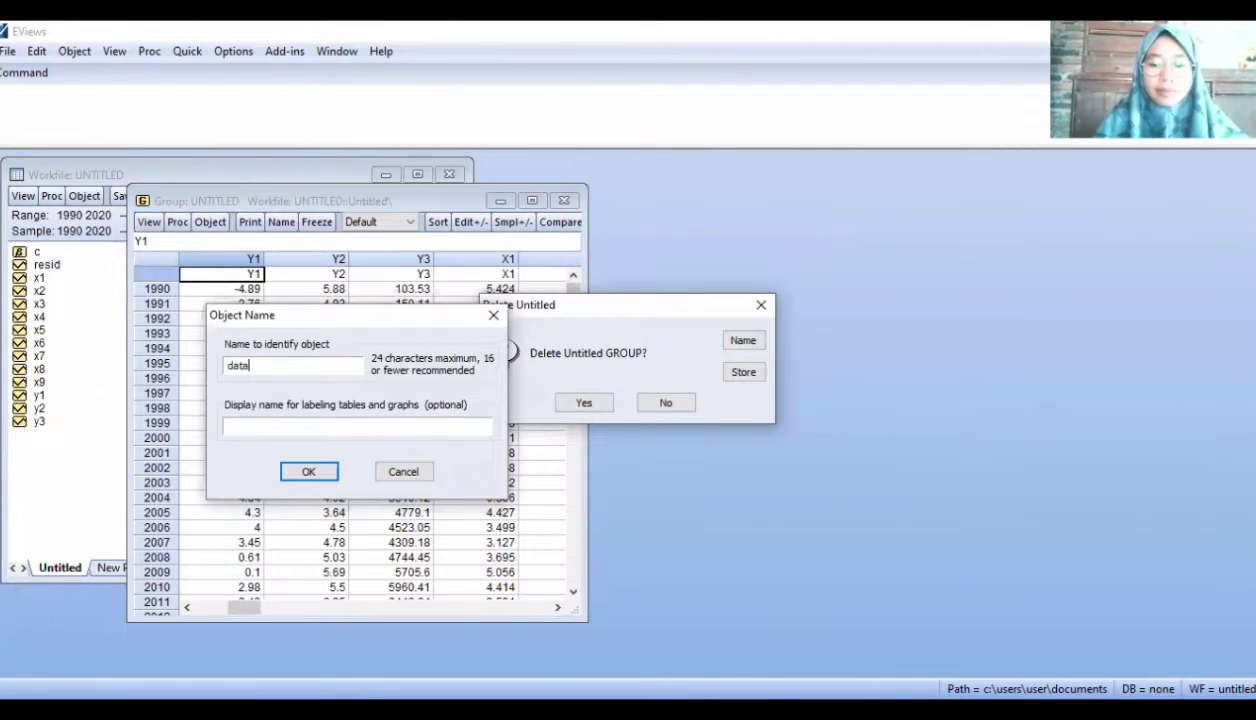
{"action": "type", "text": "_"}
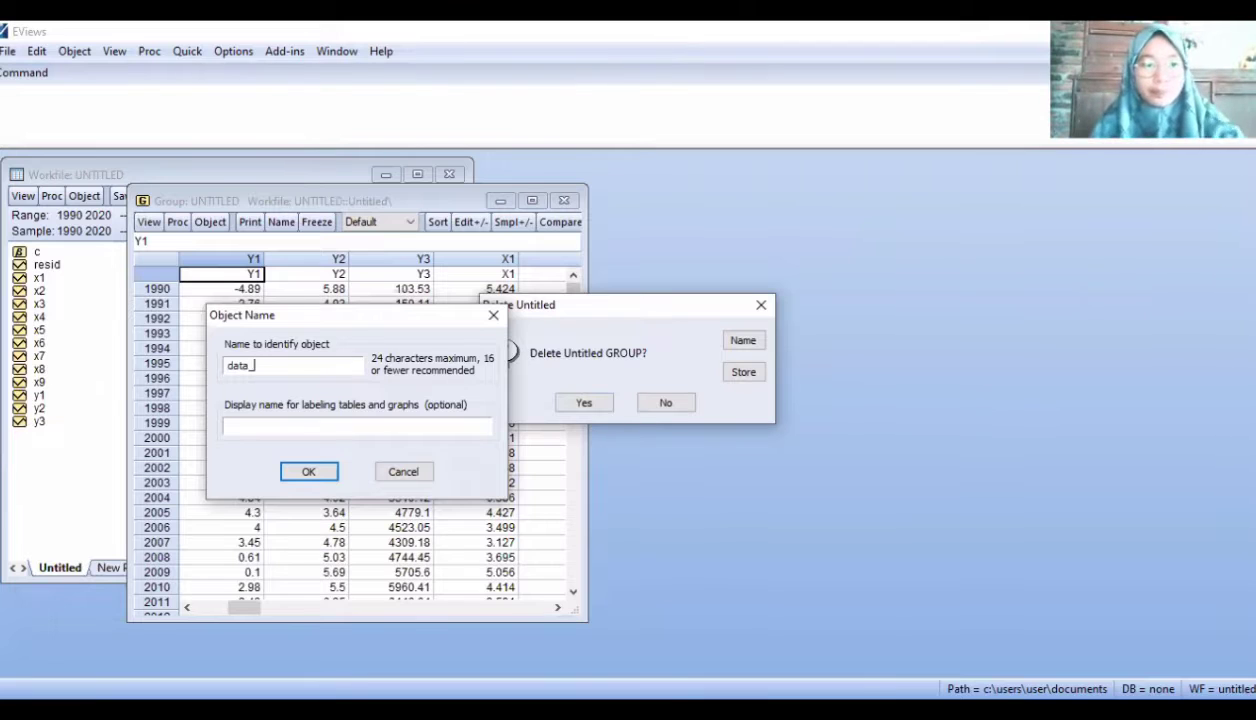
{"action": "type", "text": "gro"}
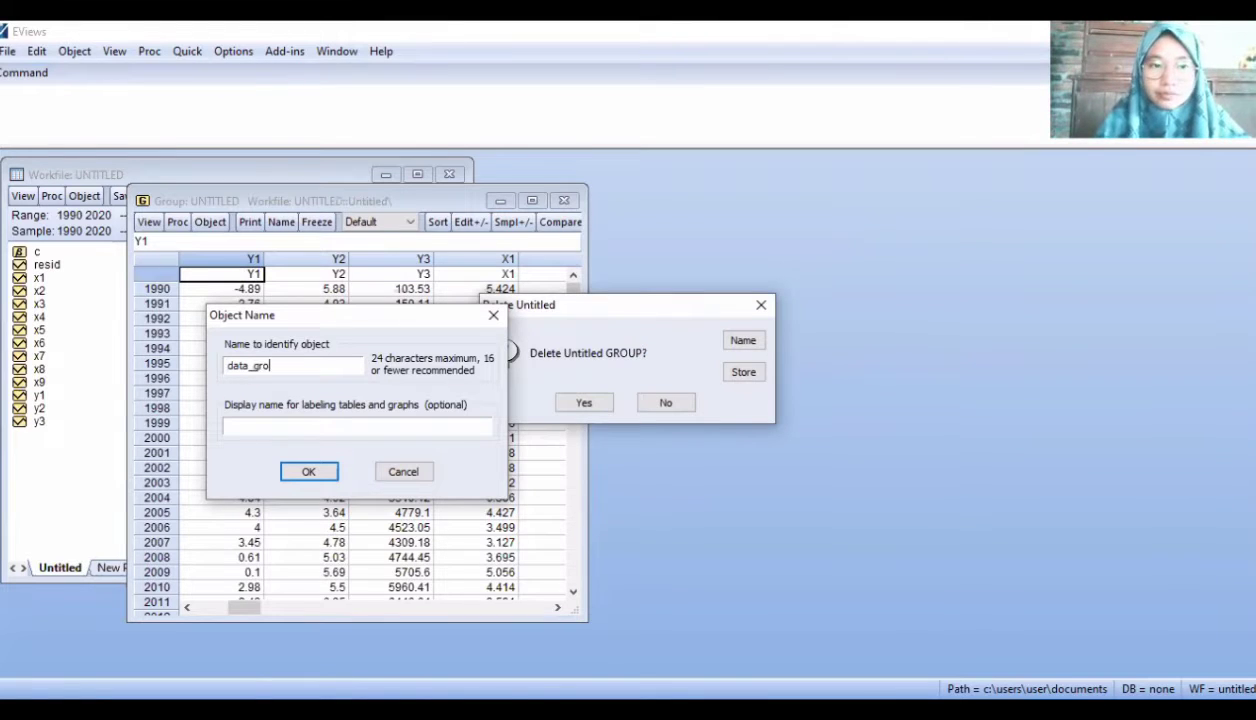
{"action": "type", "text": "up"}
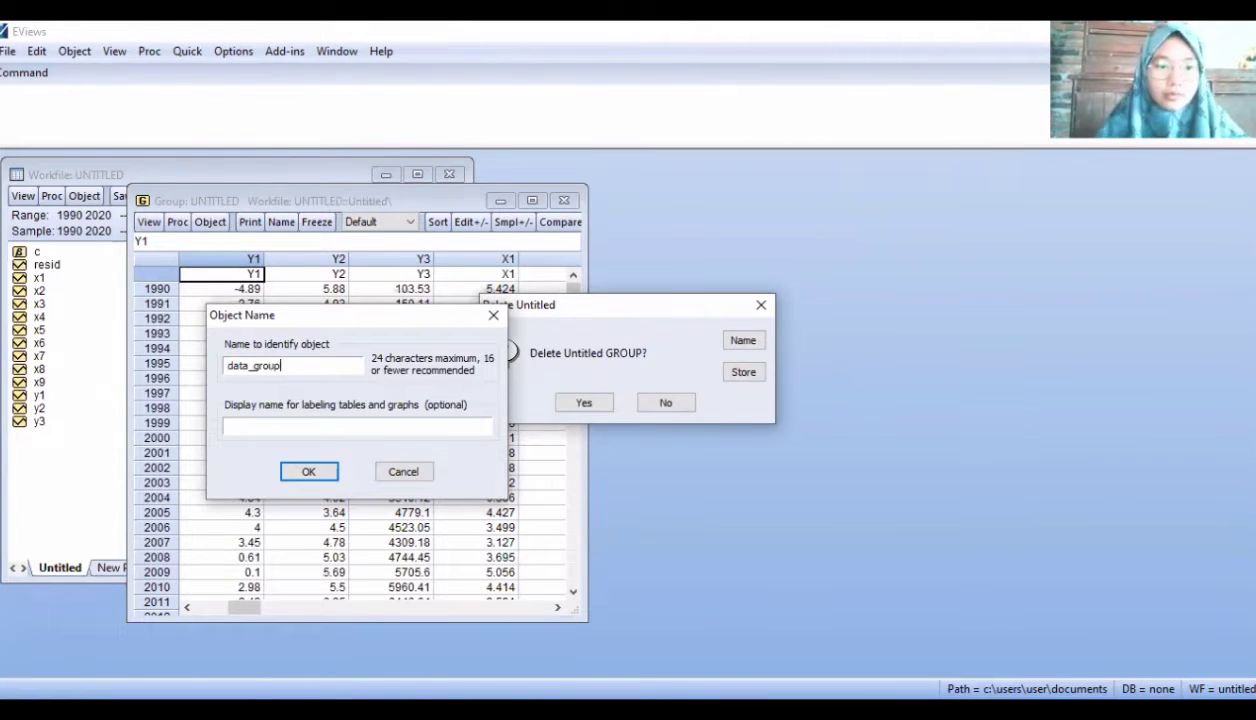
{"action": "left_click", "coordinate": [307, 472]}
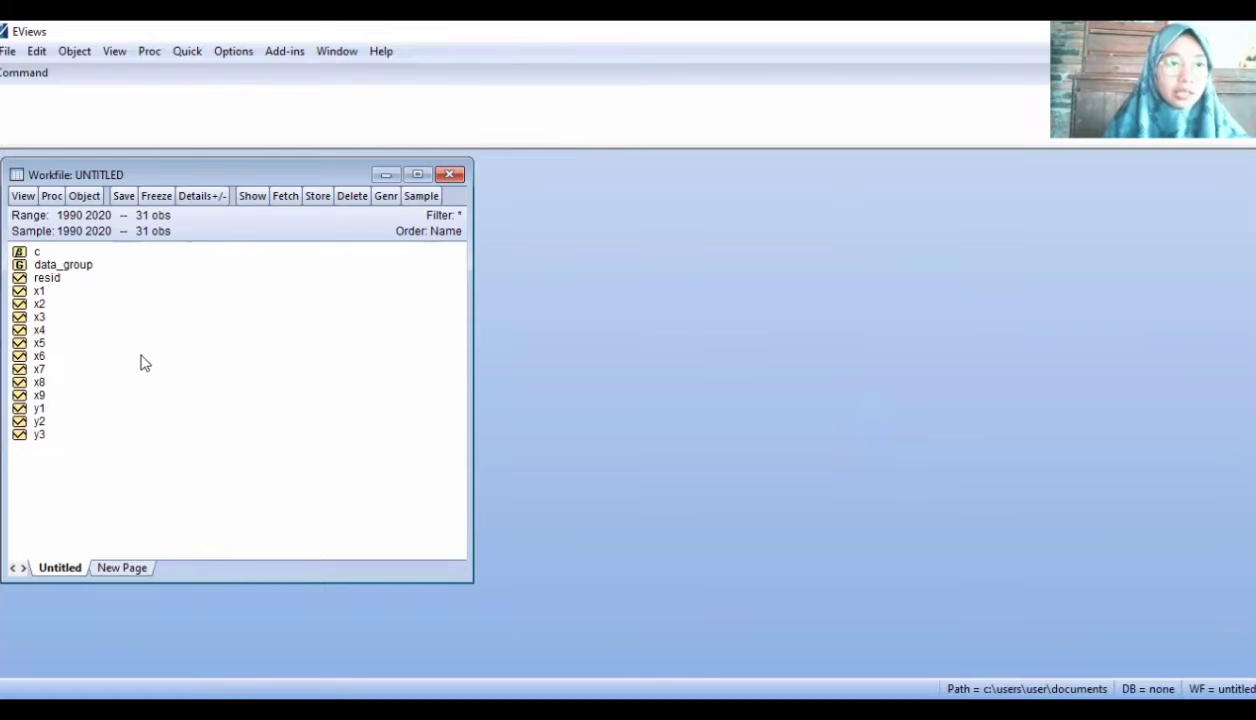
- Start a new equation estimation with y1 as the dependent variable, followed by c, y2 and log(y30)
{"action": "left_click", "coordinate": [187, 52]}
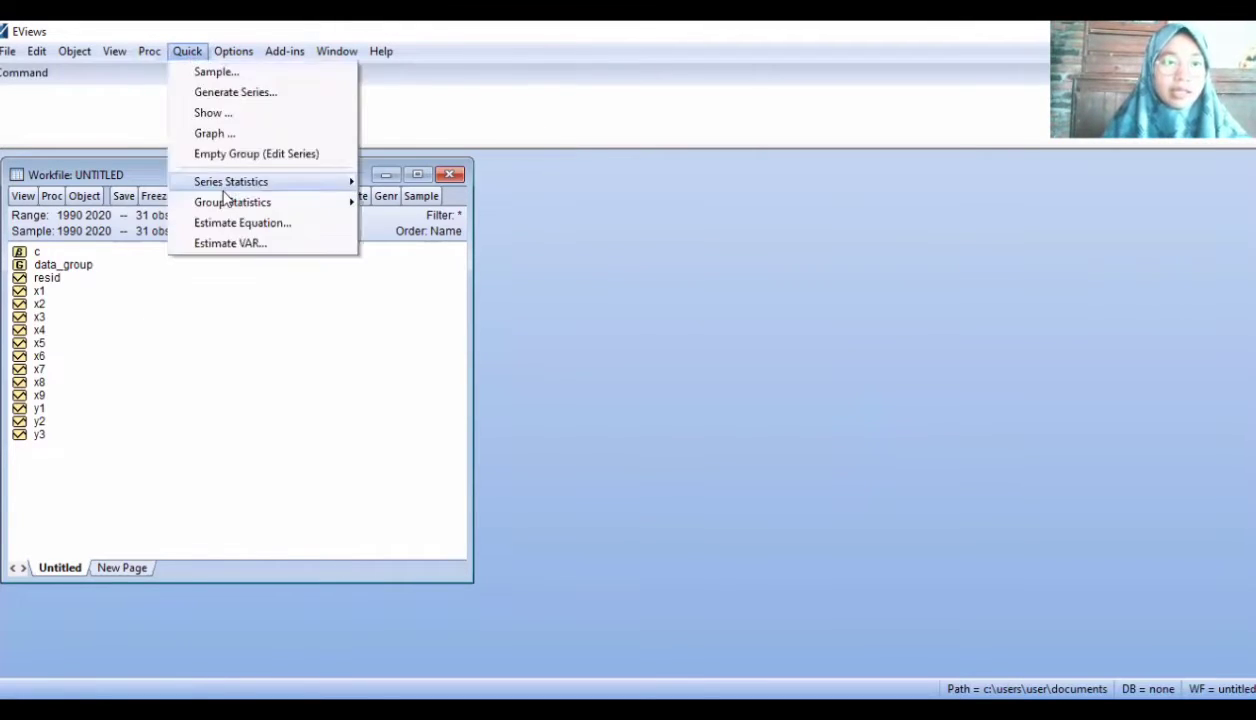
{"action": "left_click", "coordinate": [284, 224]}
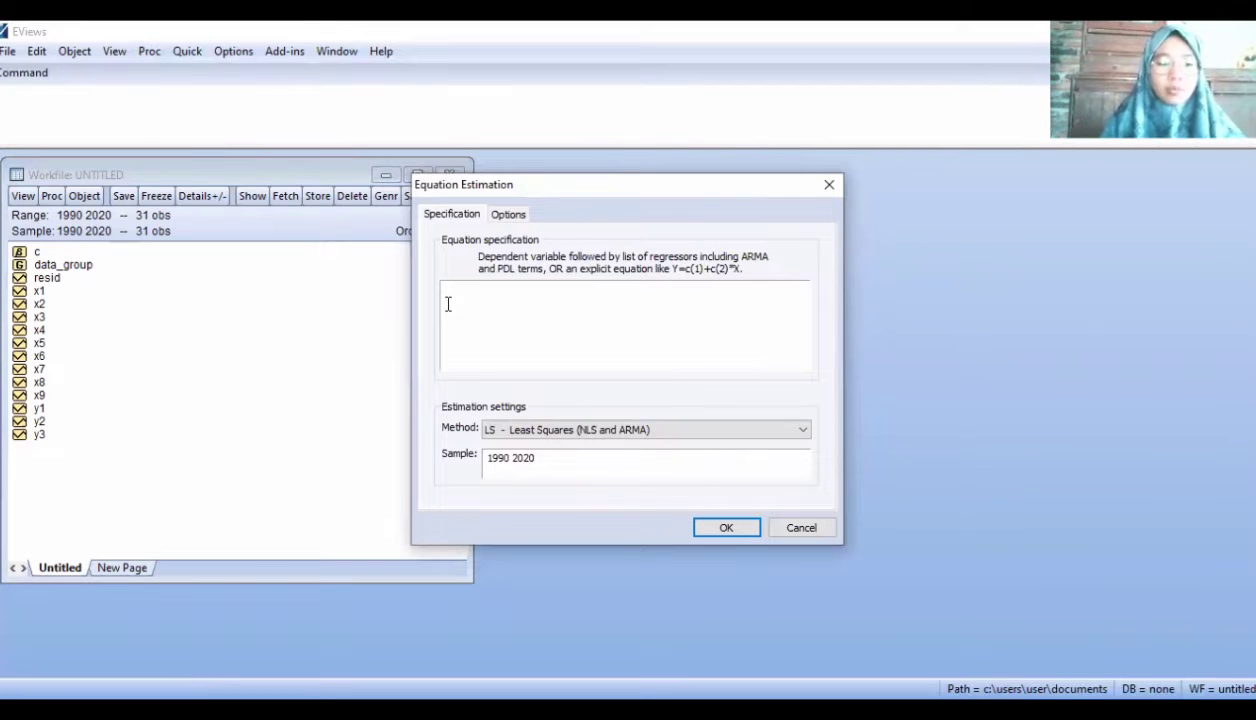
{"action": "left_click", "coordinate": [448, 304]}
{"action": "type", "text": "y"}
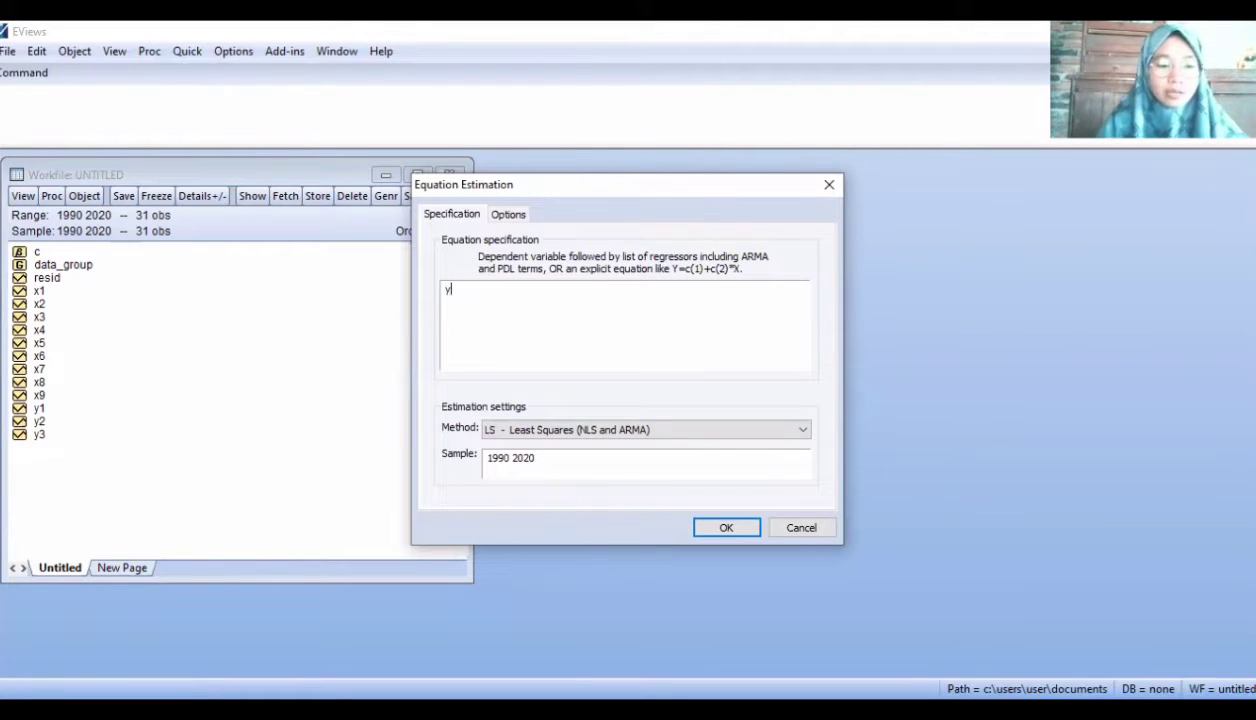
{"action": "type", "text": "1 c"}
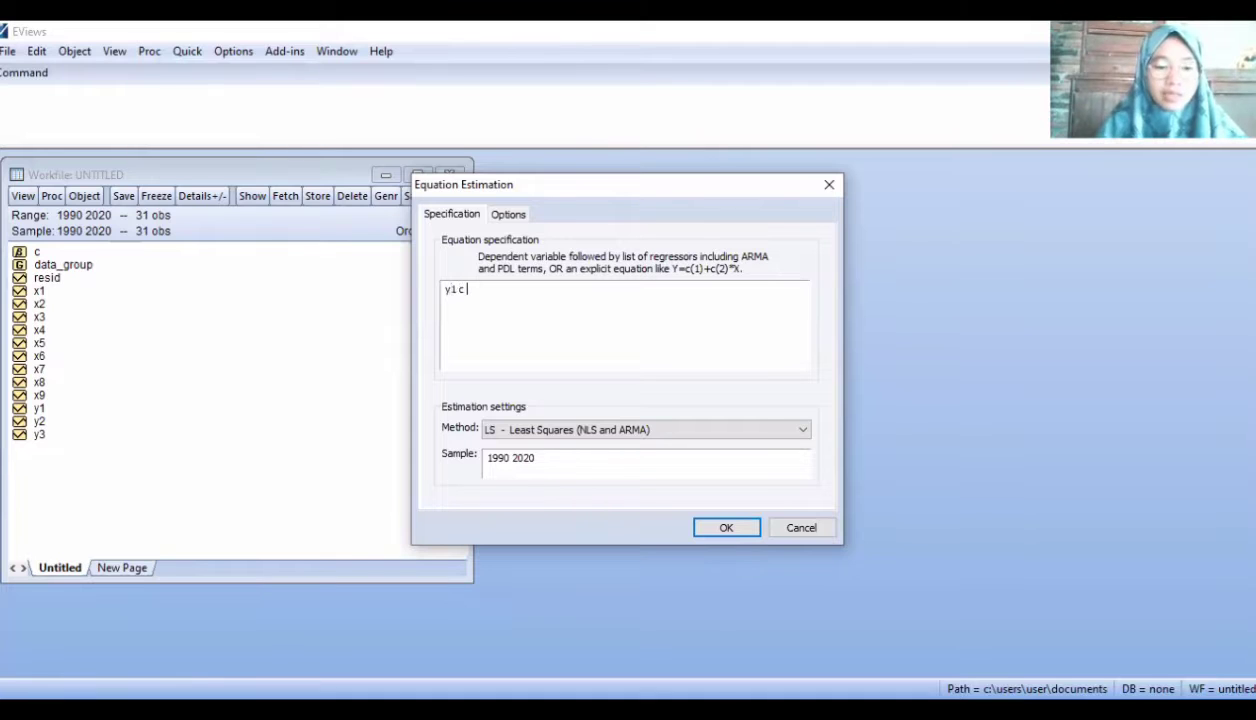
{"action": "type", "text": " y2"}
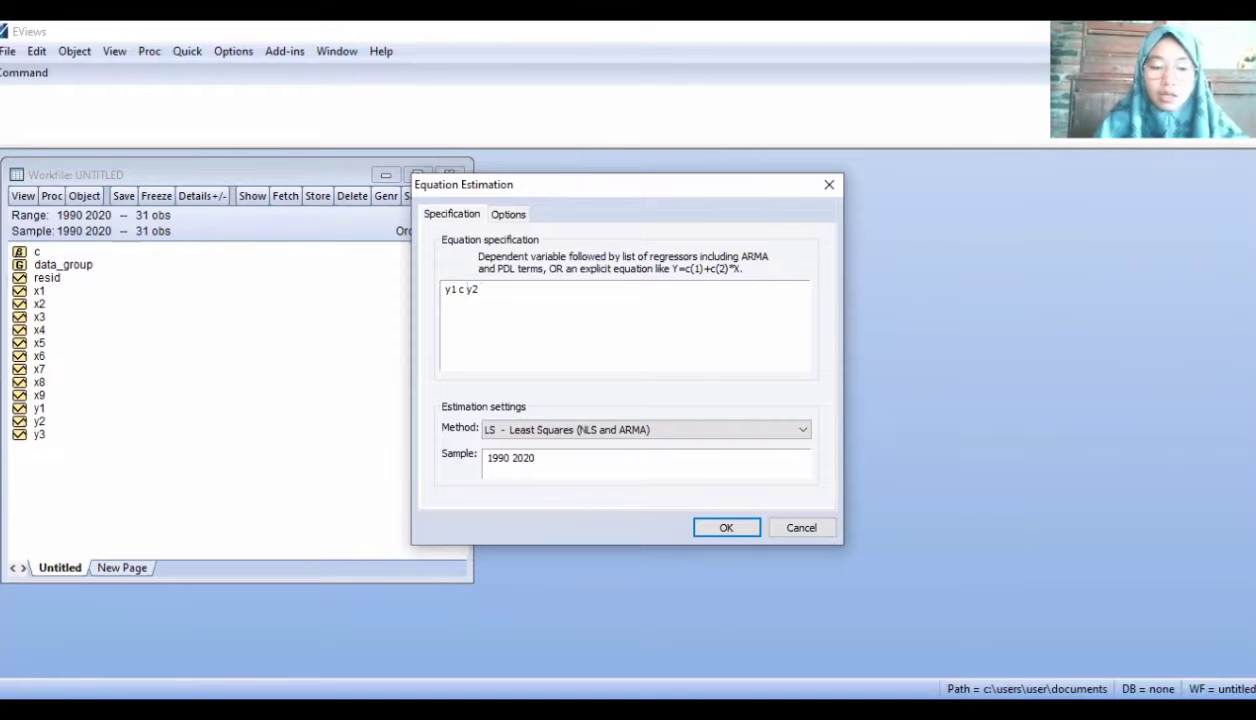
{"action": "type", "text": " log("}
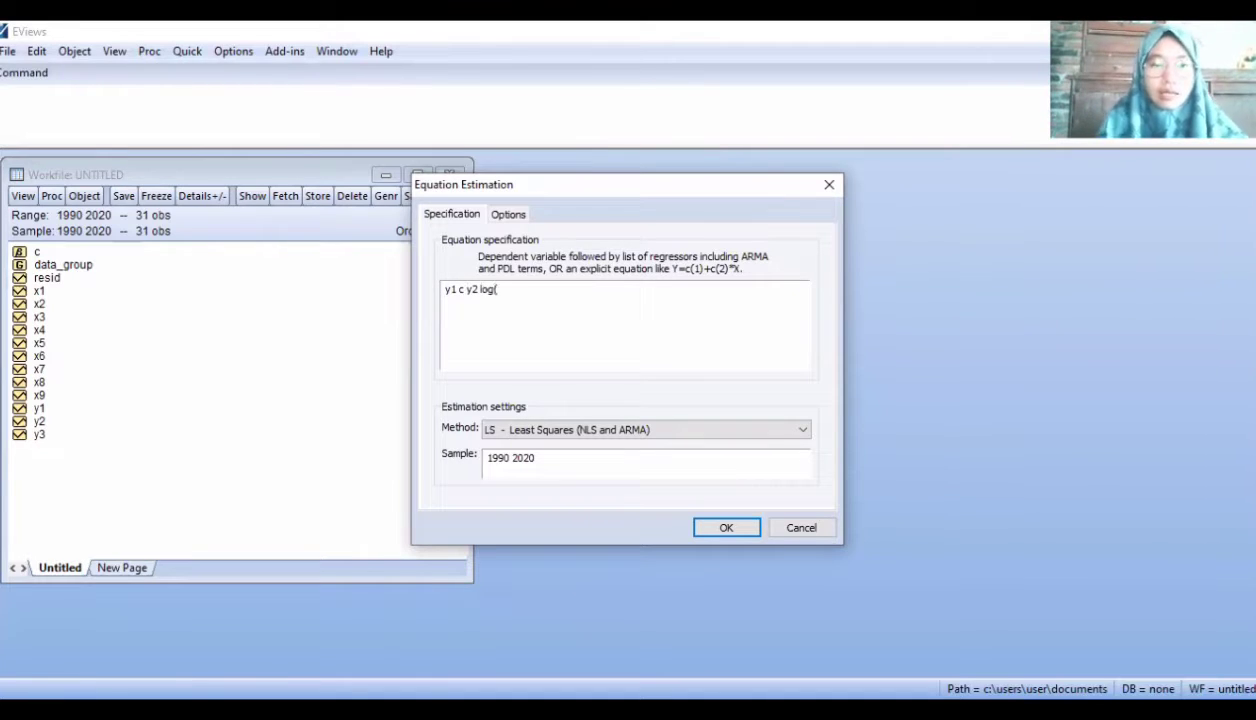
{"action": "type", "text": "y3)"}
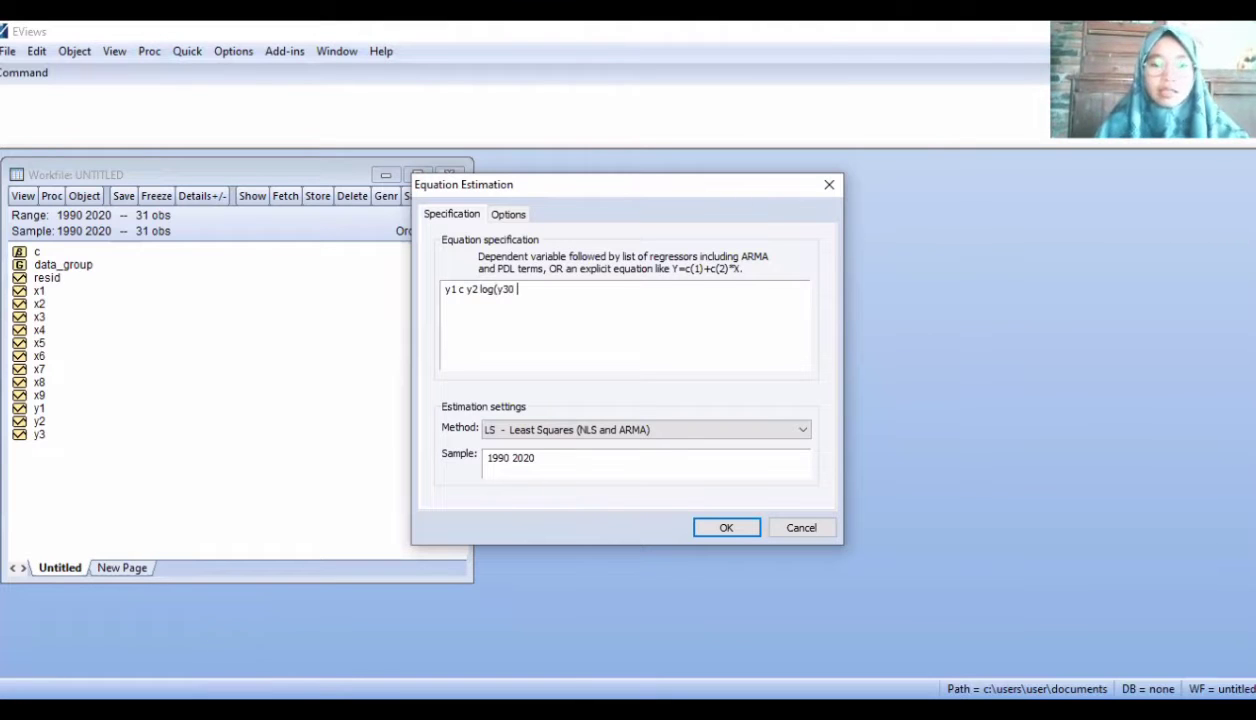
{"action": "key", "text": "BackSpace"}
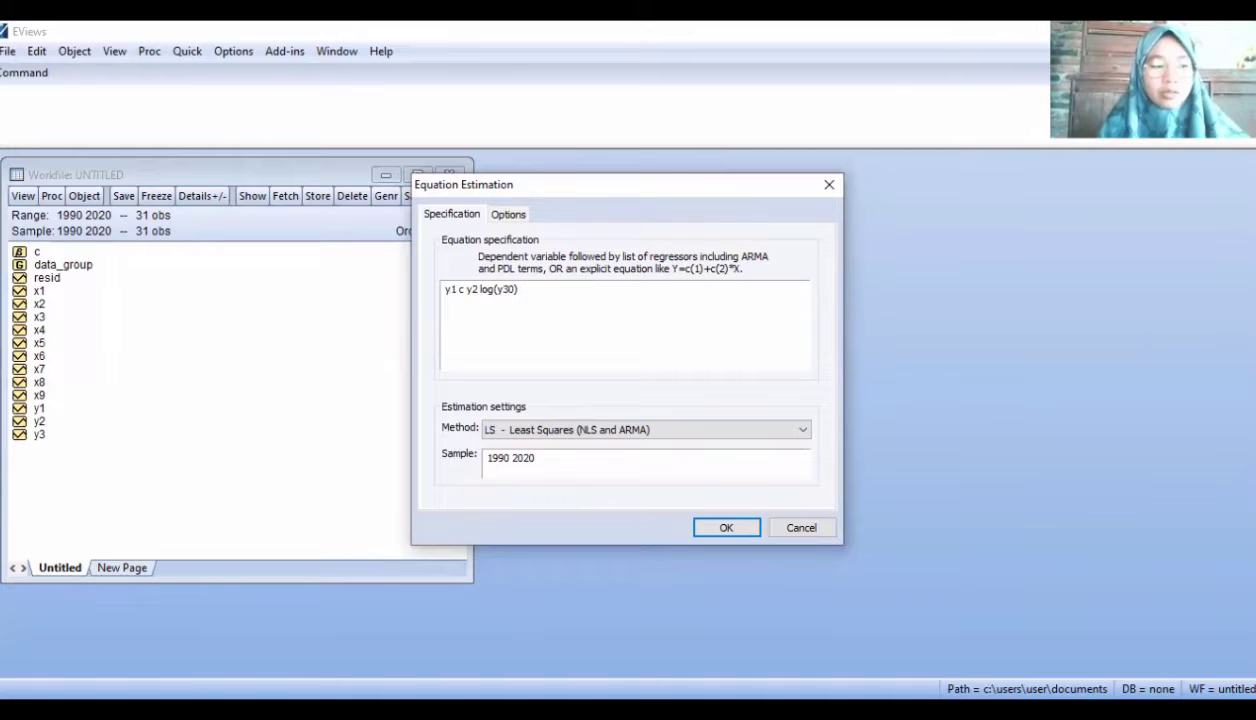
- Add the regressors x1 x2 x4 x5 x6 to the equation and set the estimation method to TSLS - Two-Stage Least Squares
{"action": "type", "text": "x1 x"}
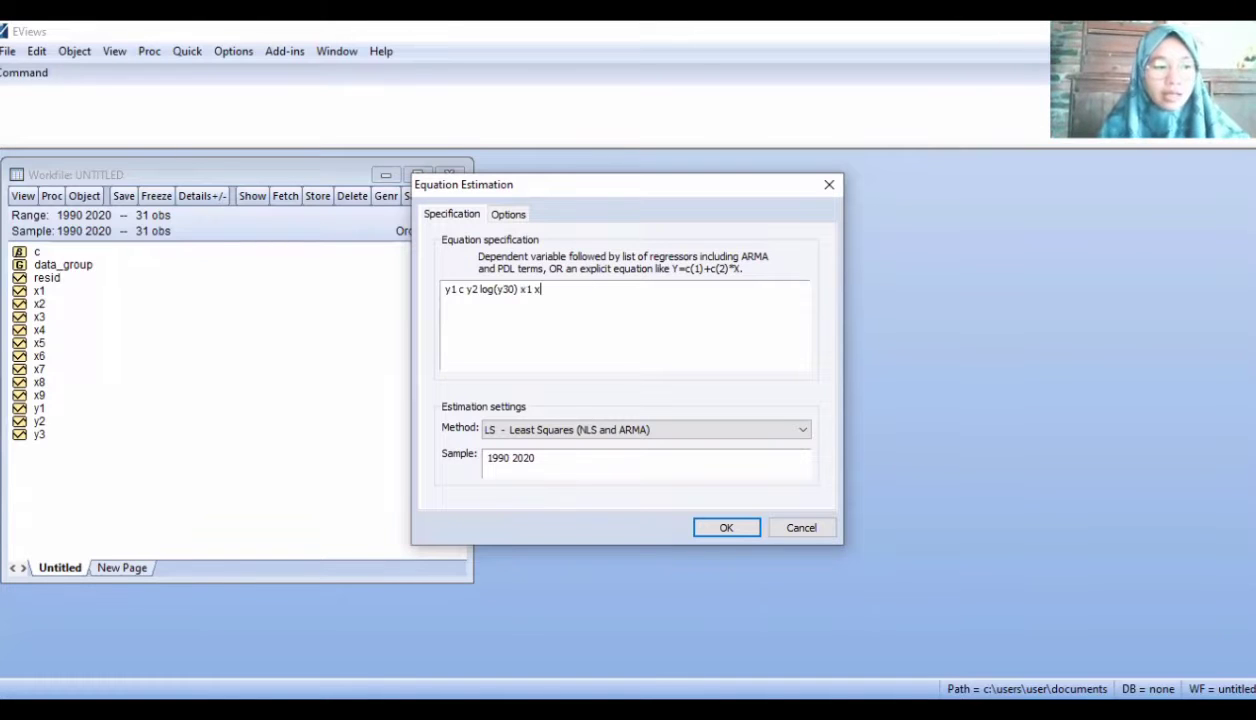
{"action": "type", "text": "2 x"}
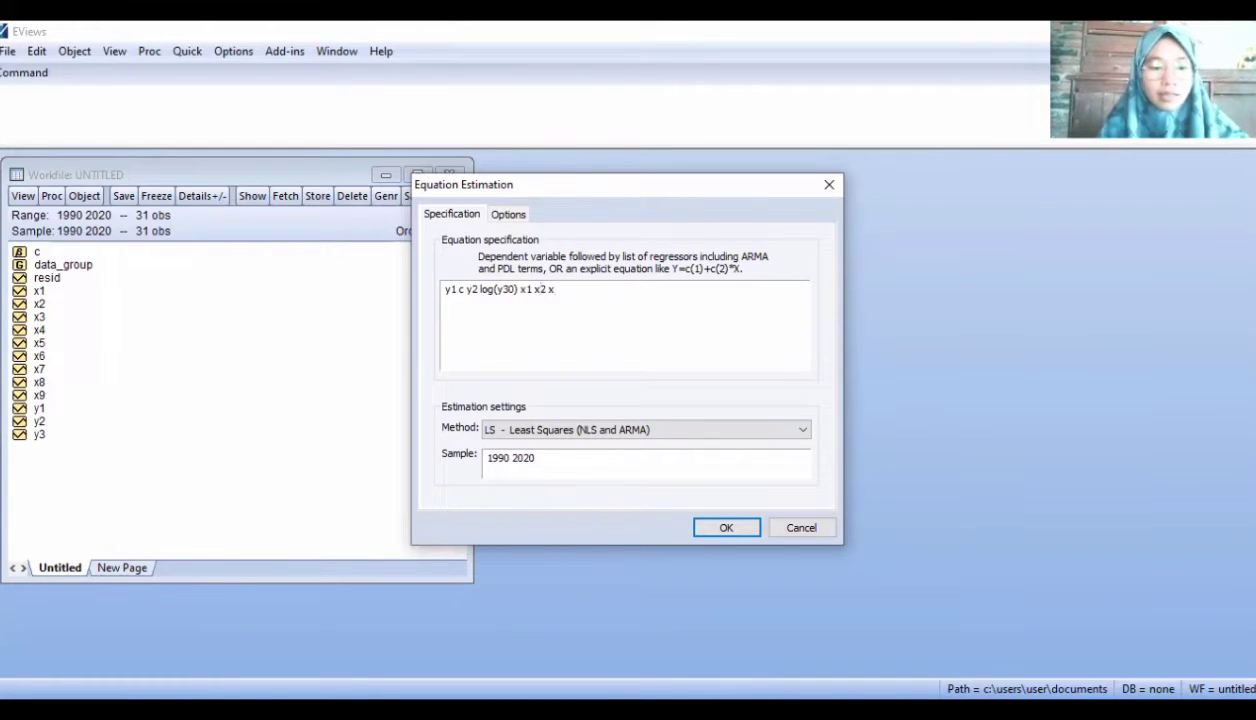
{"action": "type", "text": "4 x5"}
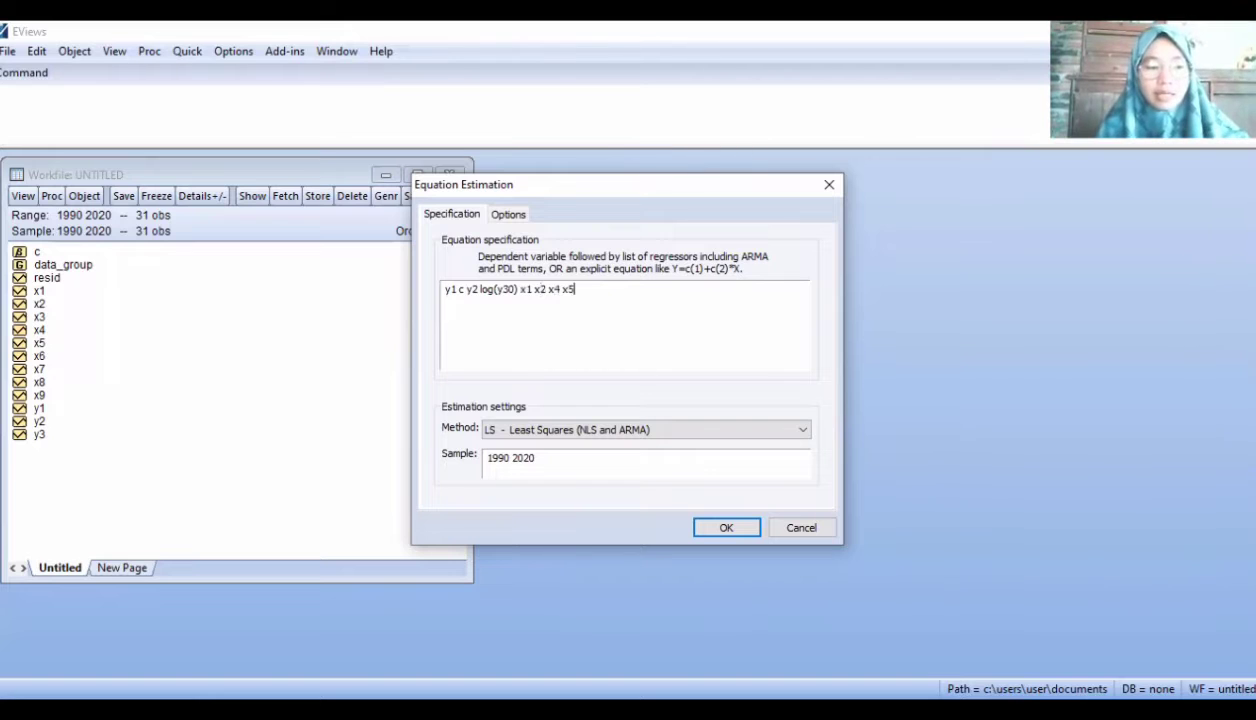
{"action": "type", "text": " x6"}
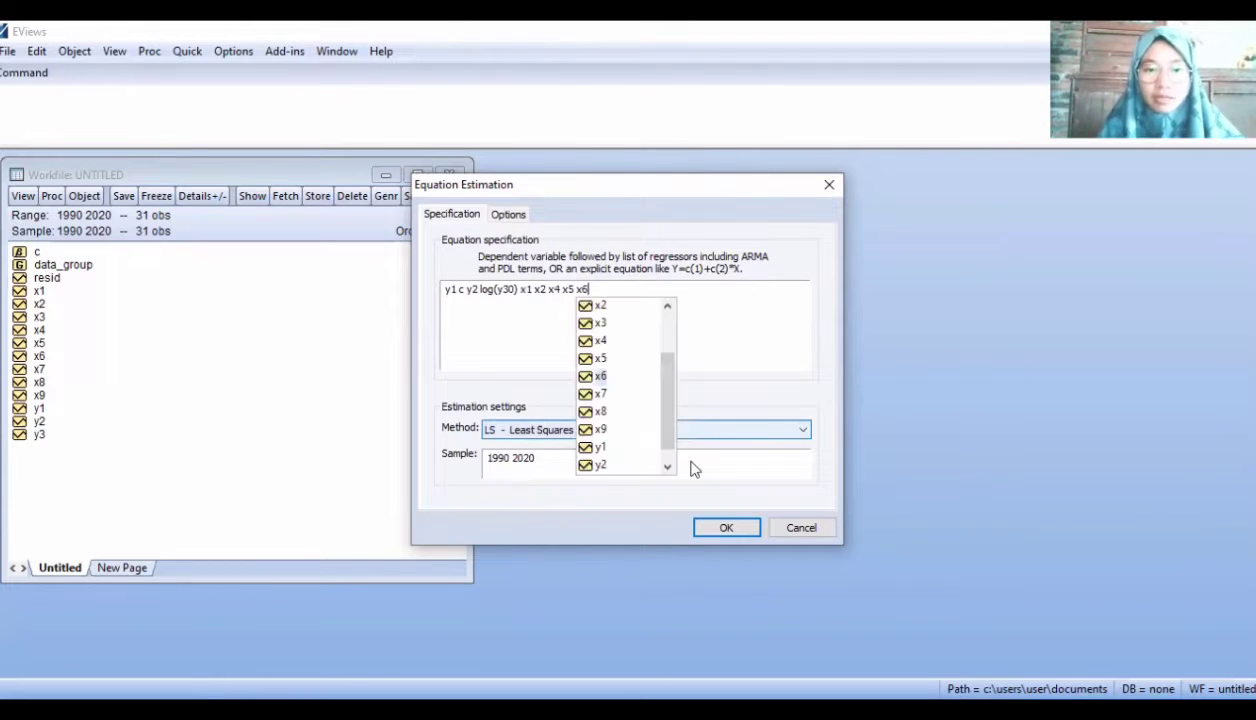
{"action": "left_click", "coordinate": [694, 430]}
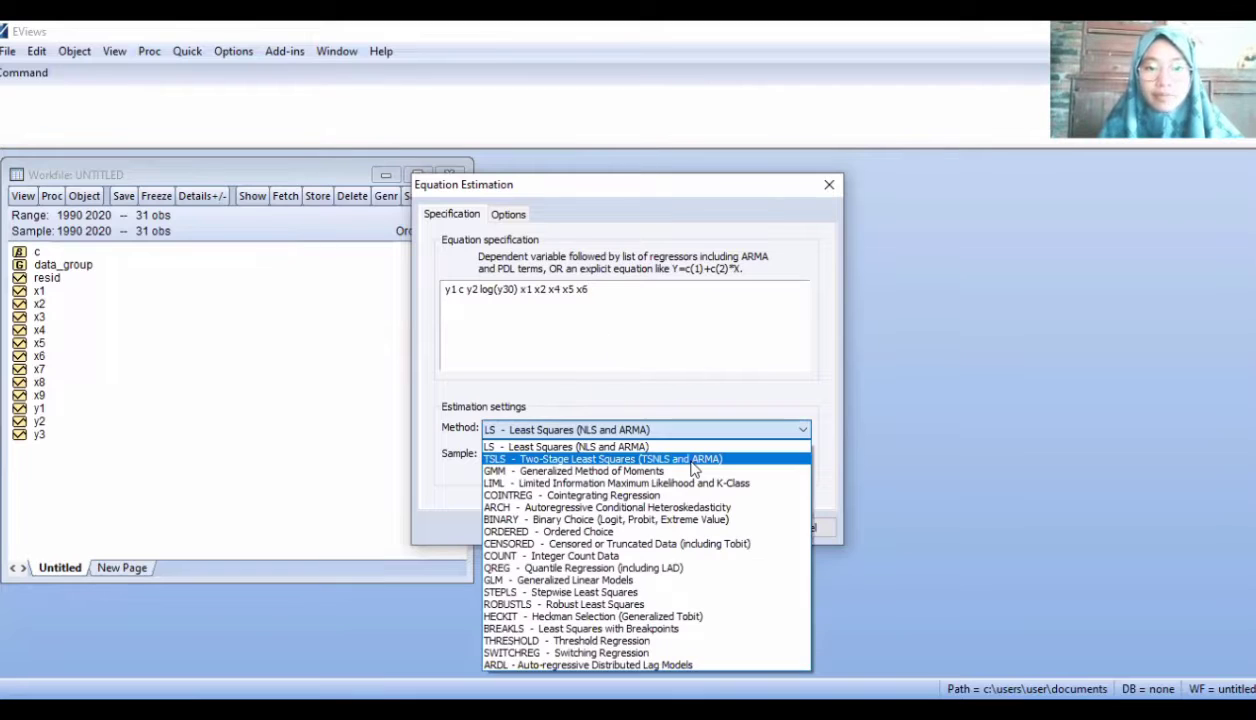
{"action": "key", "text": "Return"}
- Enter x1 x2 x3 x4 x5 x6 x7 x8 x9 as the instrument list and try to estimate the equation
{"action": "left_click", "coordinate": [466, 354]}
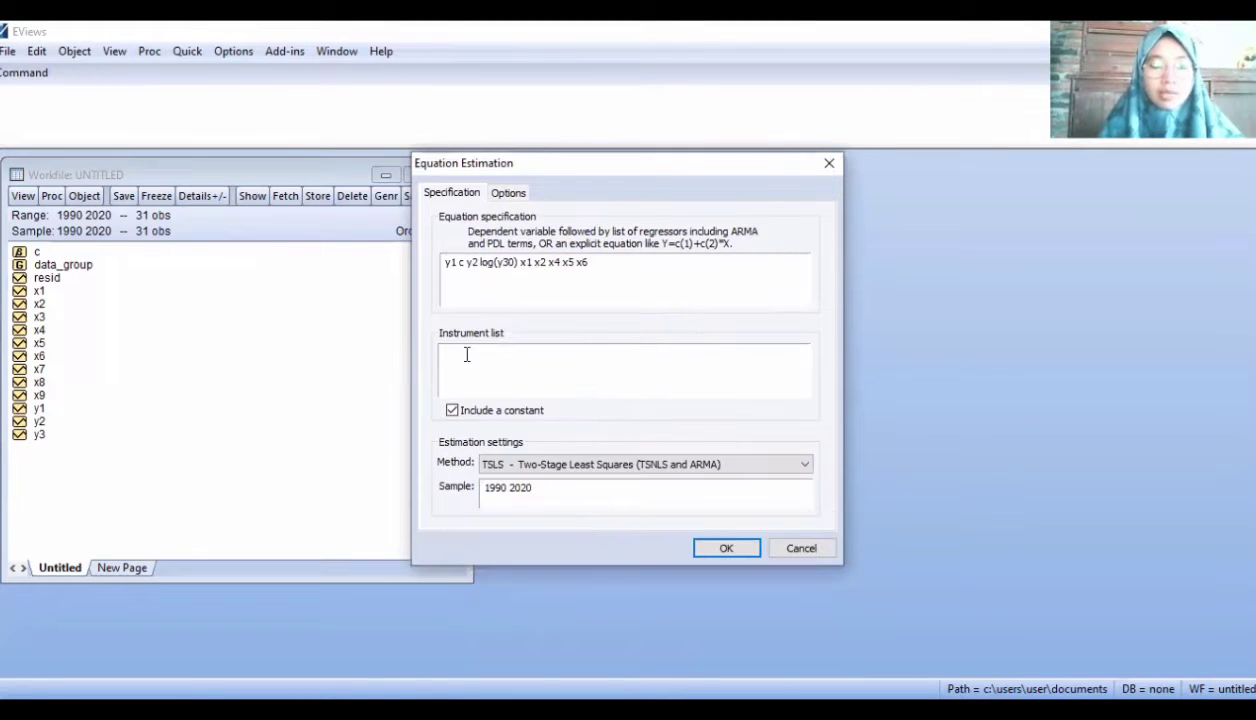
{"action": "type", "text": "x"}
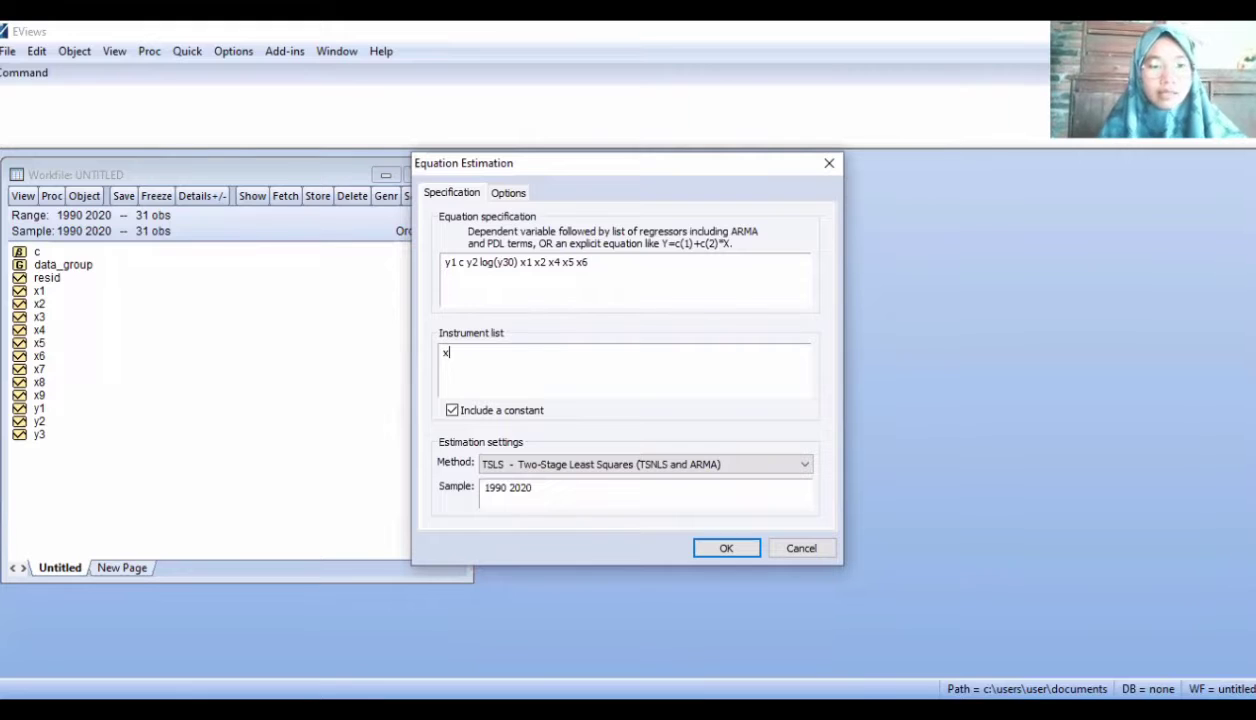
{"action": "type", "text": "1"}
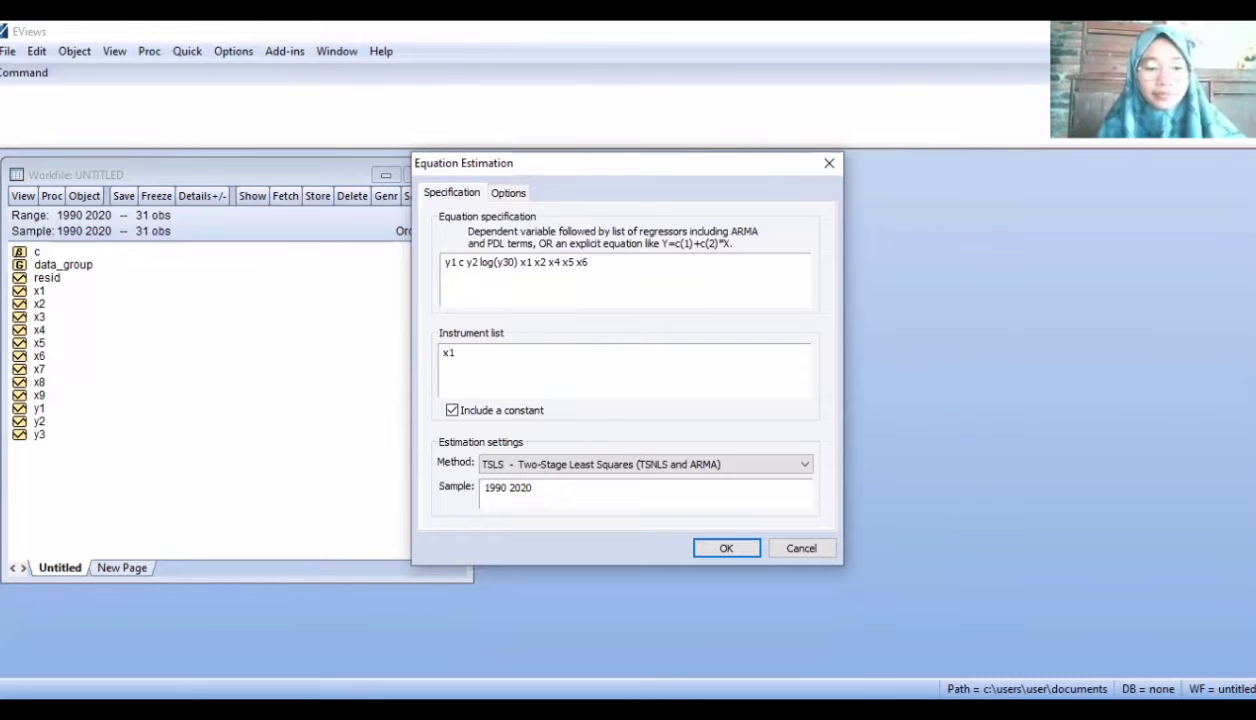
{"action": "type", "text": " x2 x3 x4 "}
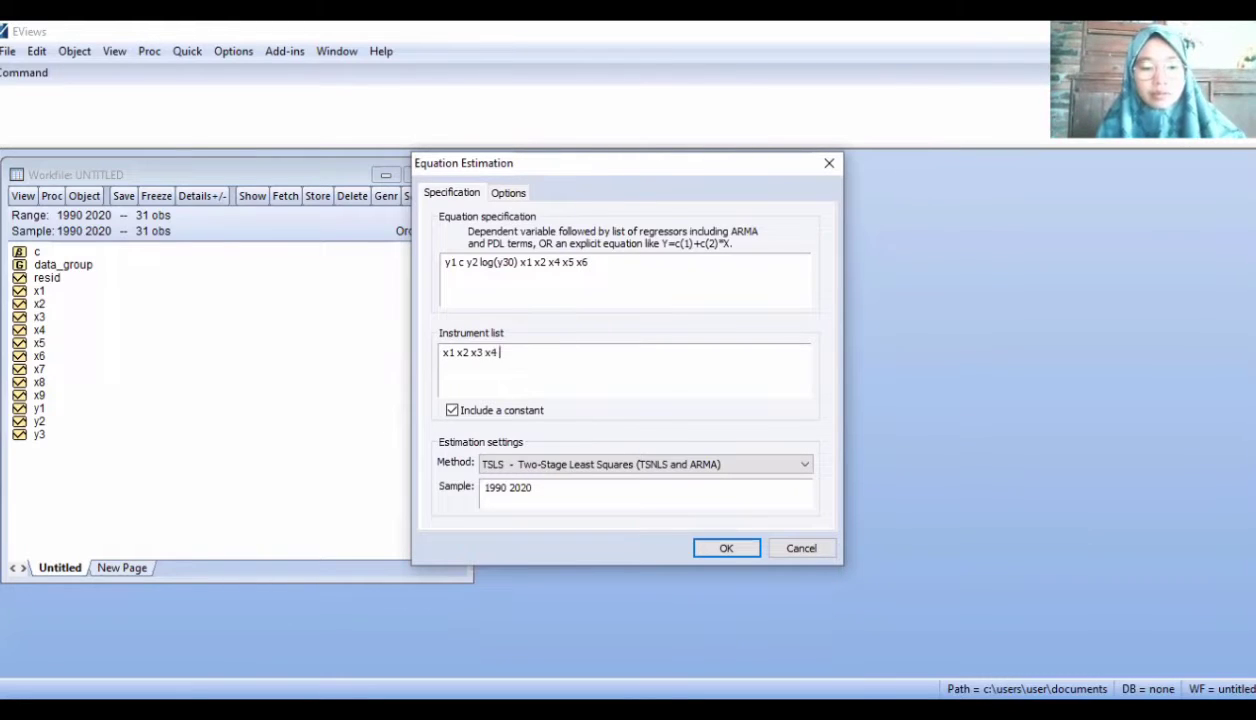
{"action": "type", "text": "x5 x6"}
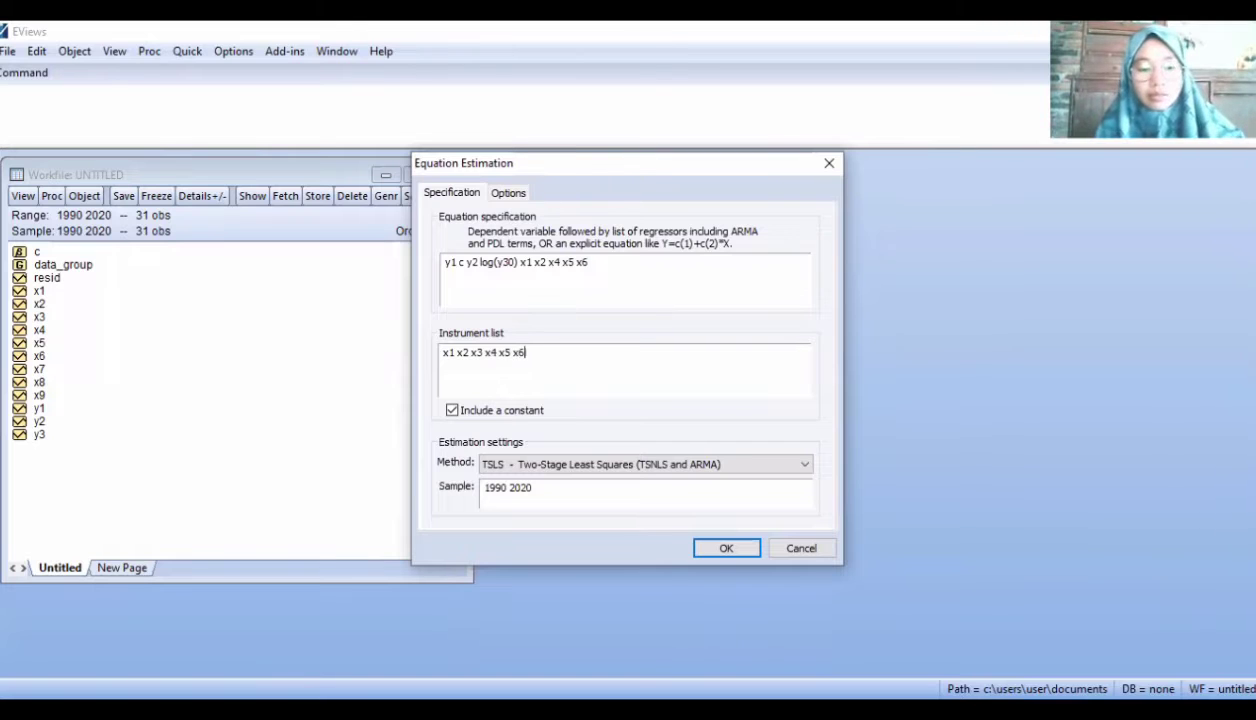
{"action": "type", "text": " x7 x"}
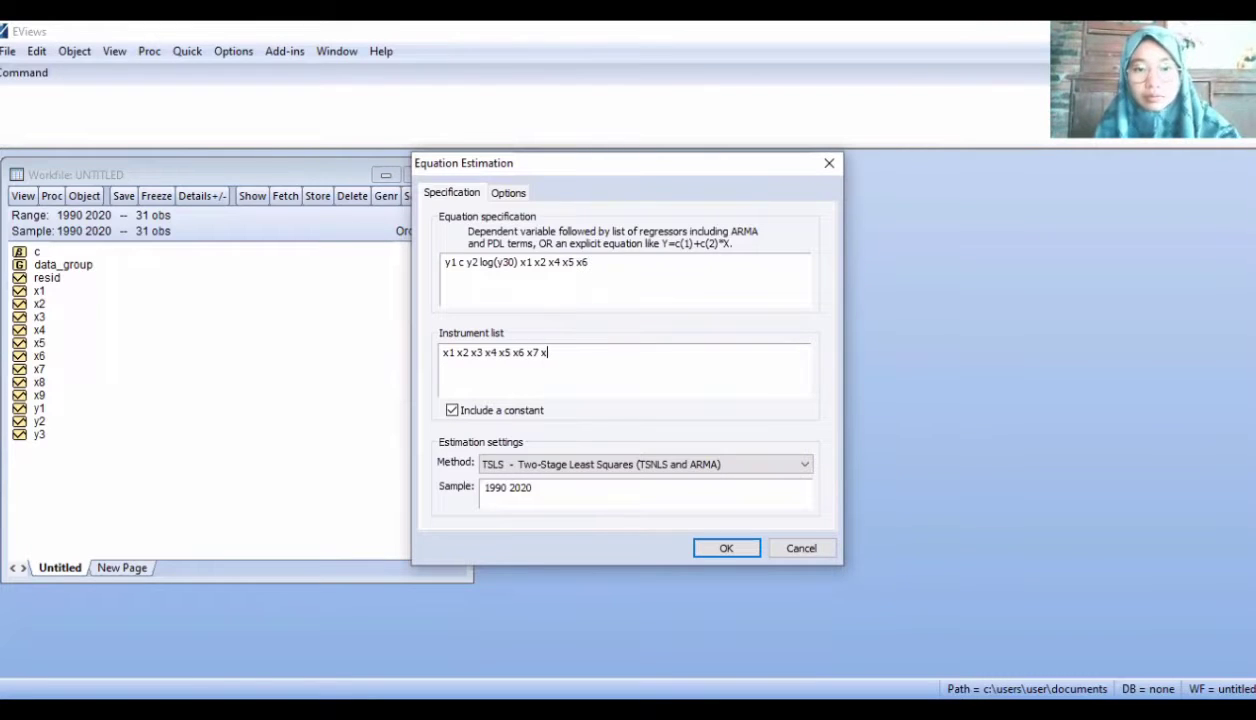
{"action": "type", "text": "8 x9"}
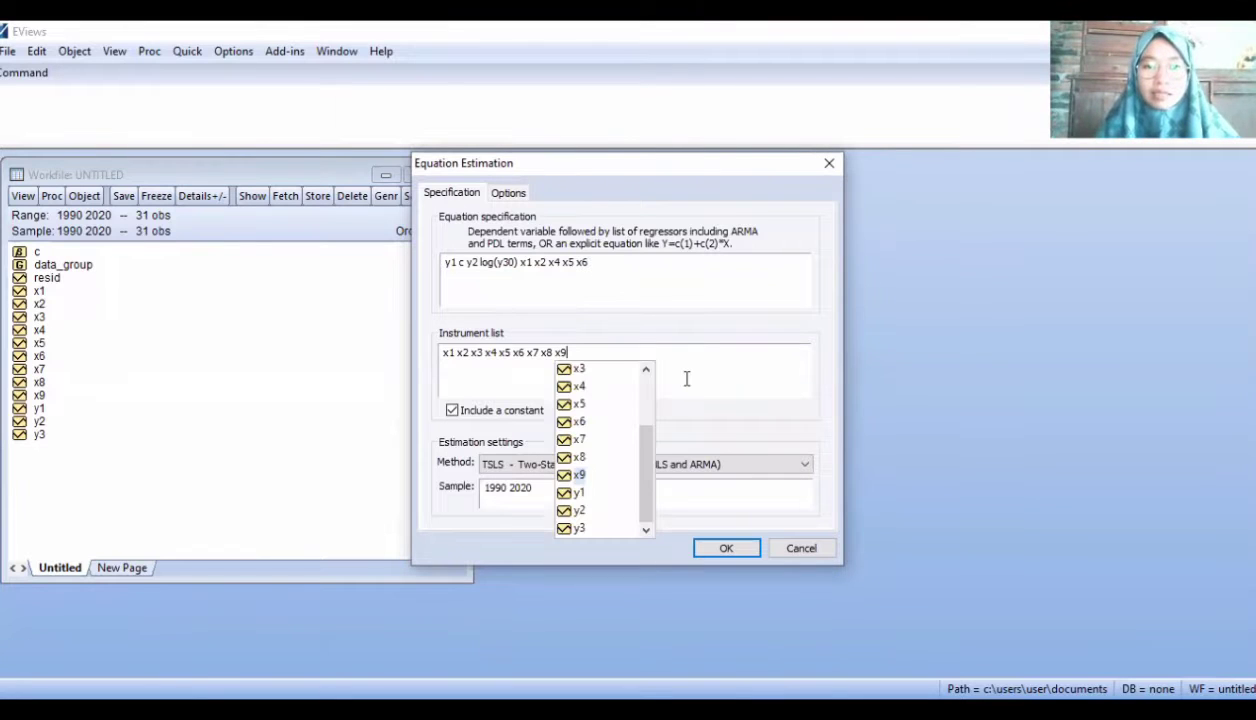
{"action": "left_click", "coordinate": [727, 548]}
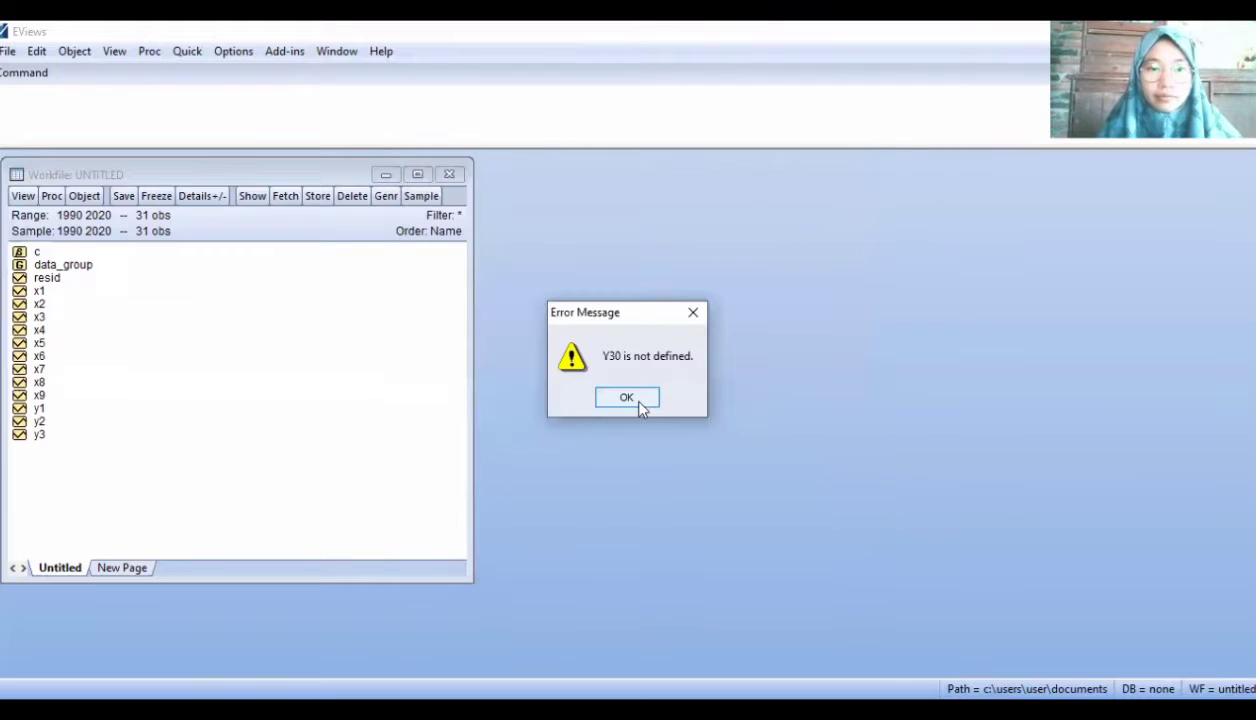
{"action": "key", "text": "Return"}
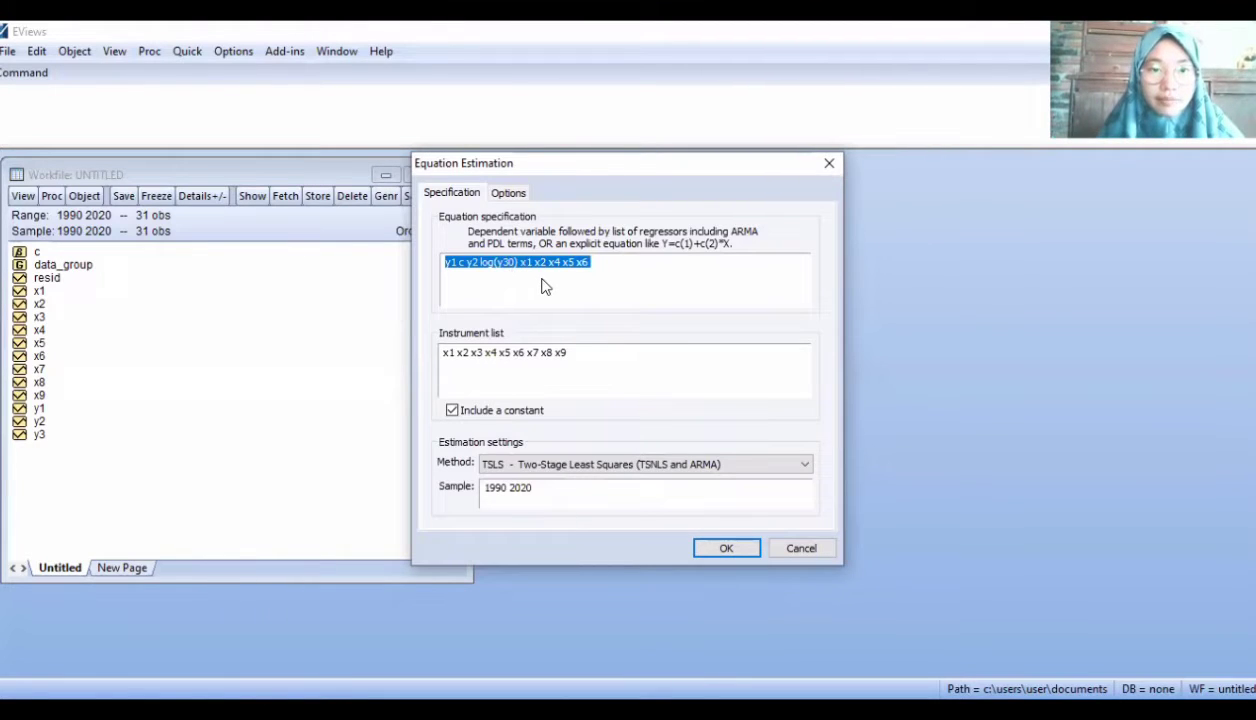
- Correct the log(y30) term to log(y3), estimate the two-stage least squares equation and resize its window to show all output columns
{"action": "left_click", "coordinate": [506, 262]}
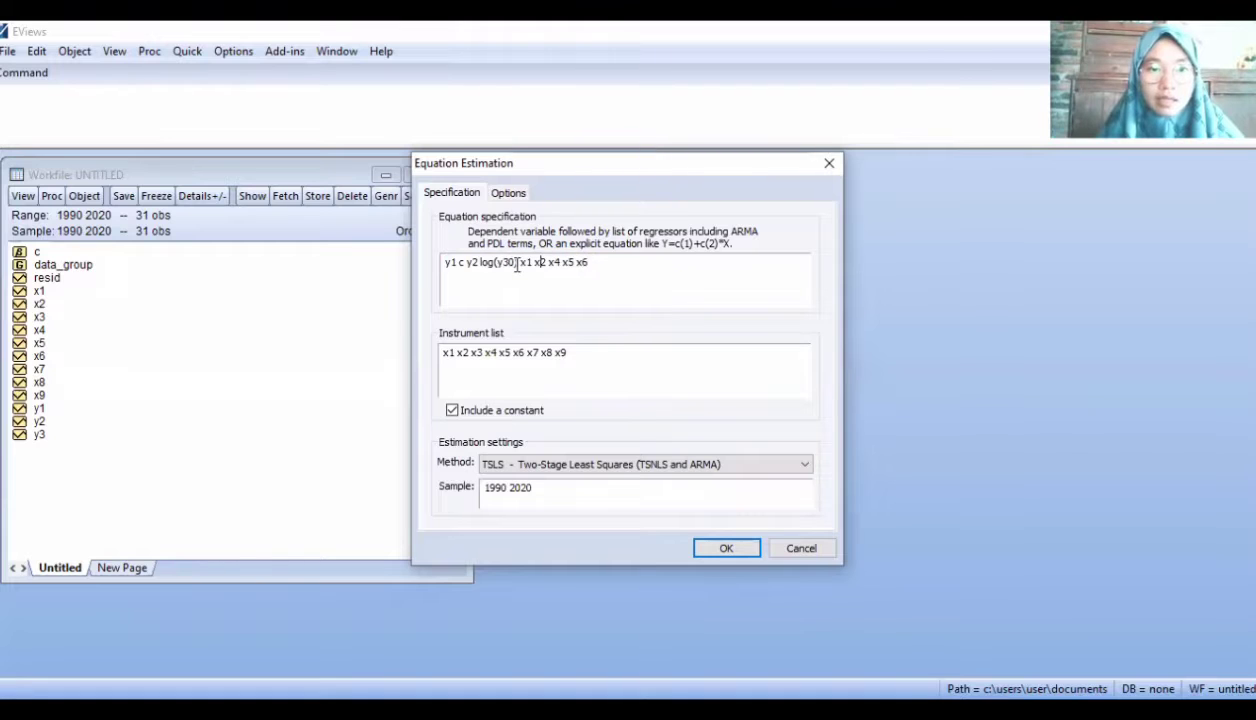
{"action": "key", "text": "Delete"}
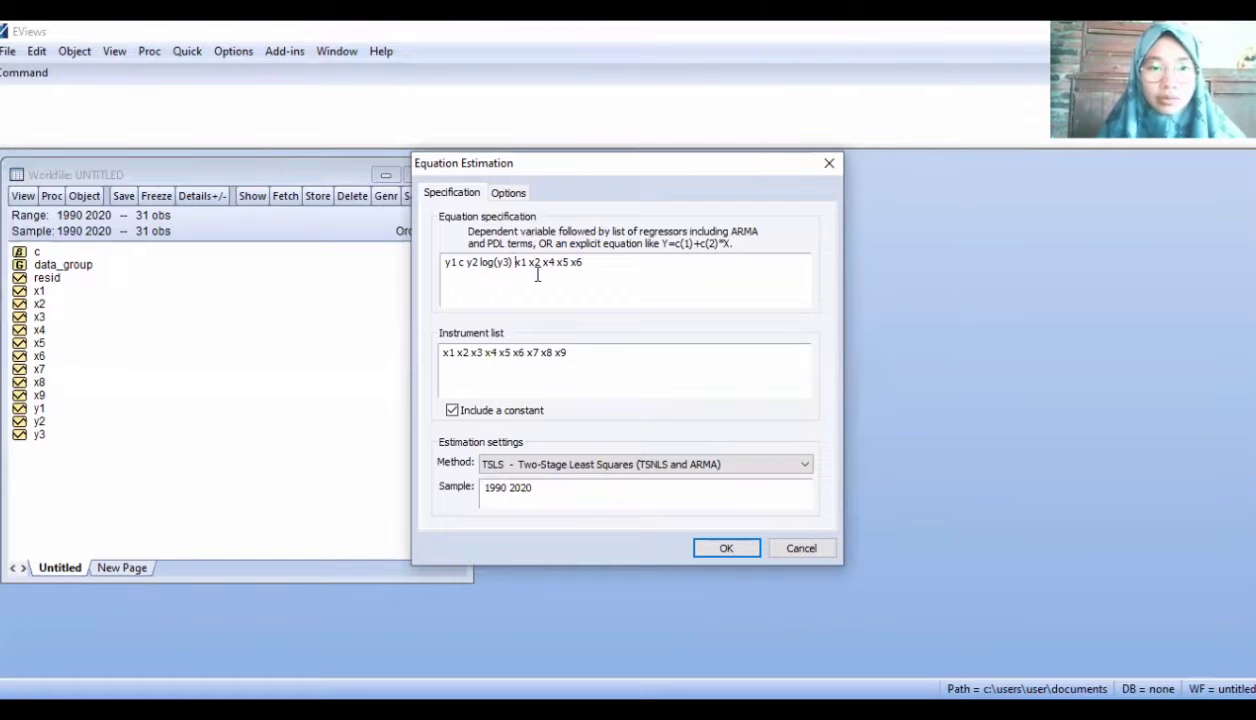
{"action": "left_click", "coordinate": [581, 263], "text": "shift"}
{"action": "left_click", "coordinate": [646, 262]}
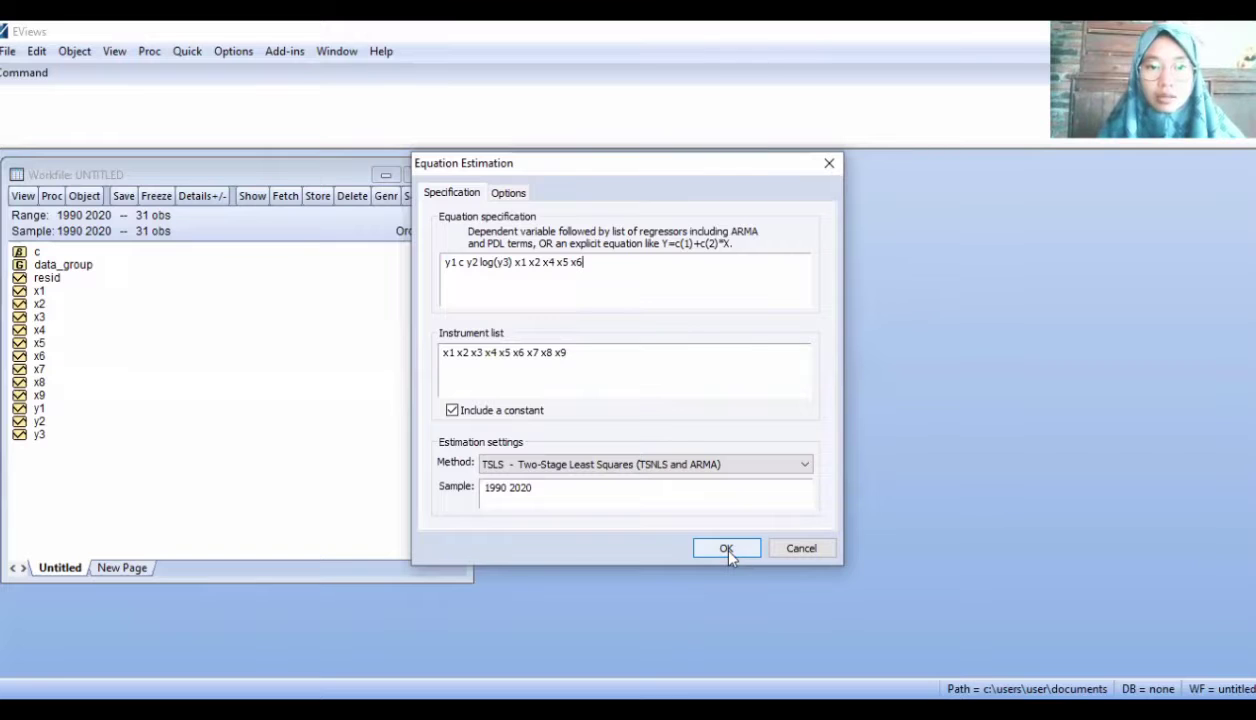
{"action": "key", "text": "Return"}
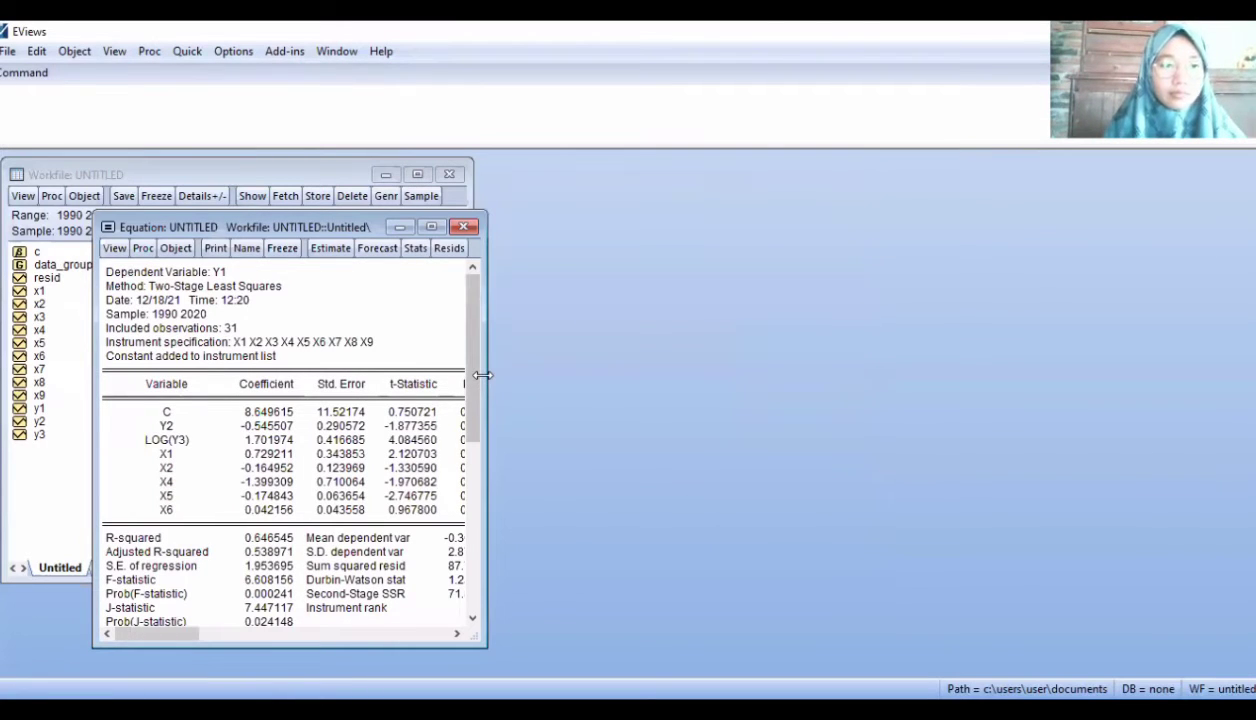
{"action": "left_click_drag", "start_coordinate": [482, 375], "coordinate": [618, 375]}
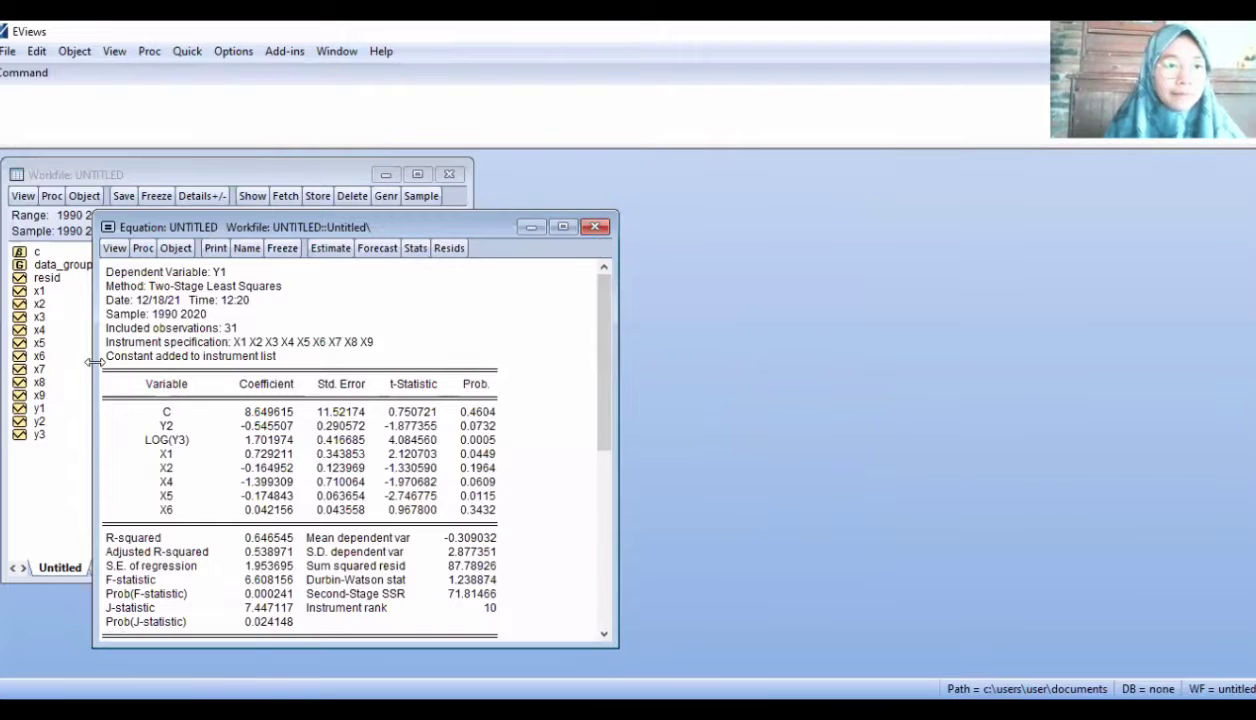
{"action": "left_click_drag", "start_coordinate": [93, 362], "coordinate": [143, 361]}
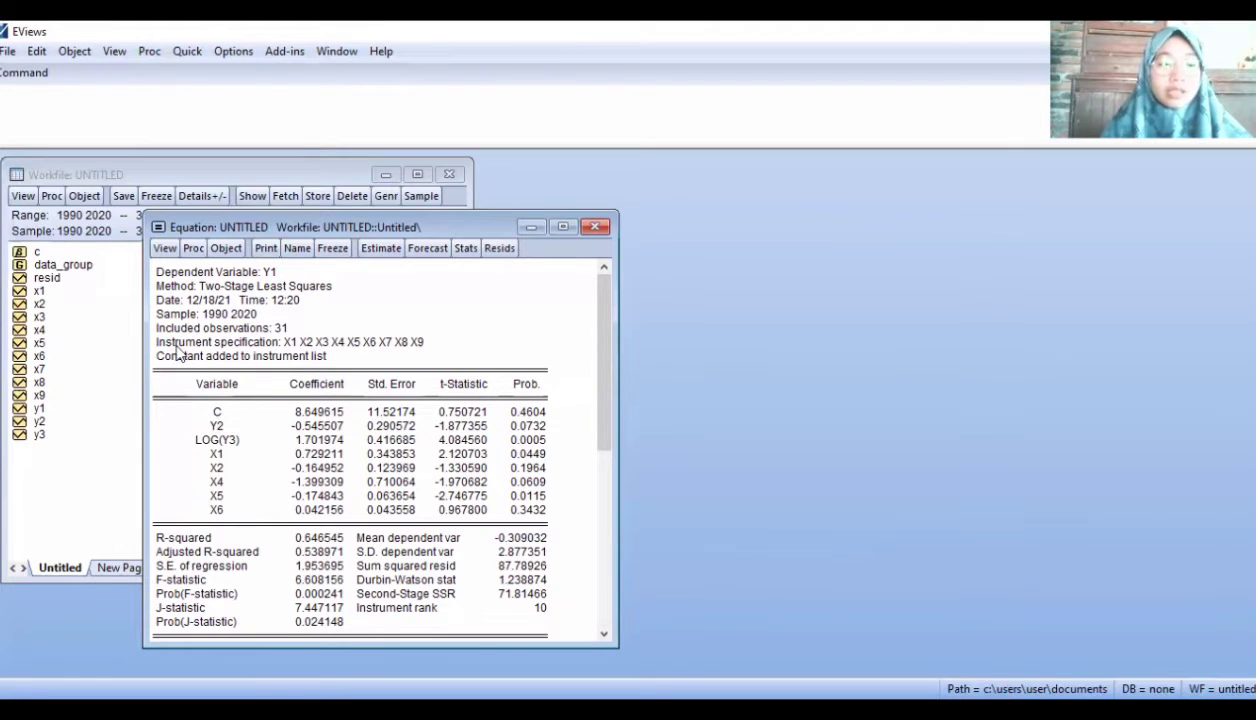
- Run the histogram normality test on the residuals of the y1 equation
{"action": "left_click", "coordinate": [165, 249]}
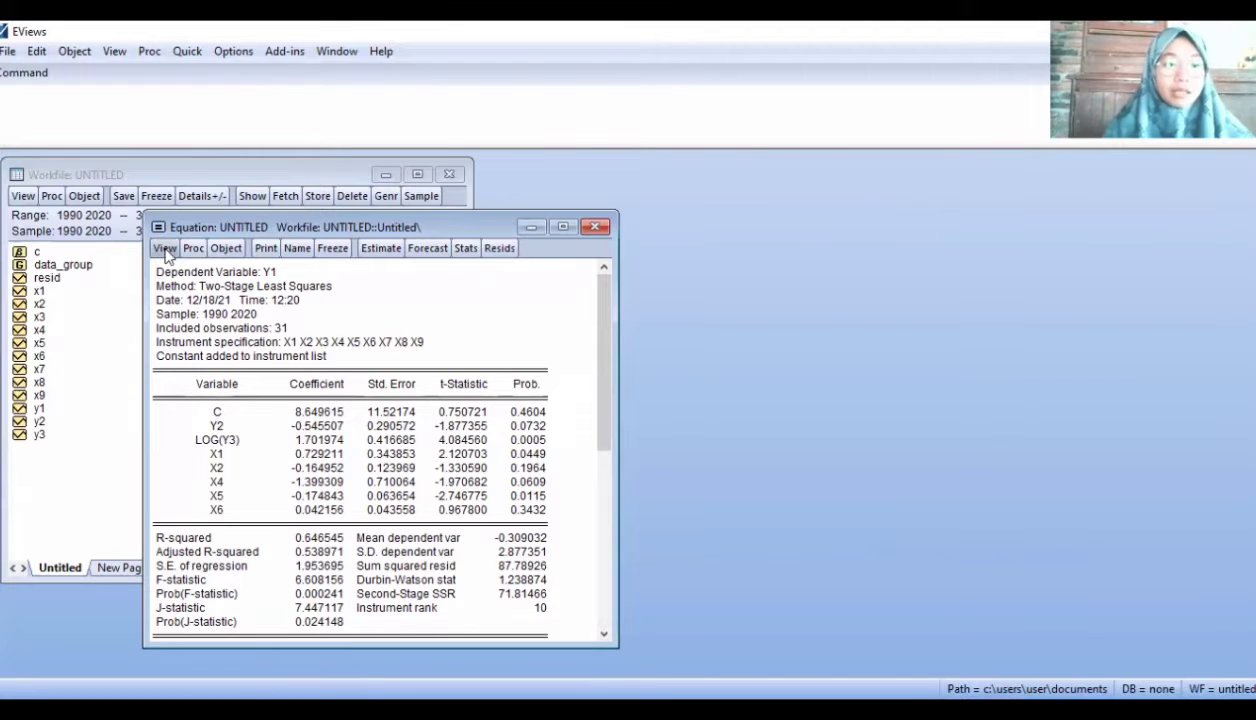
{"action": "mouse_move", "coordinate": [228, 444]}
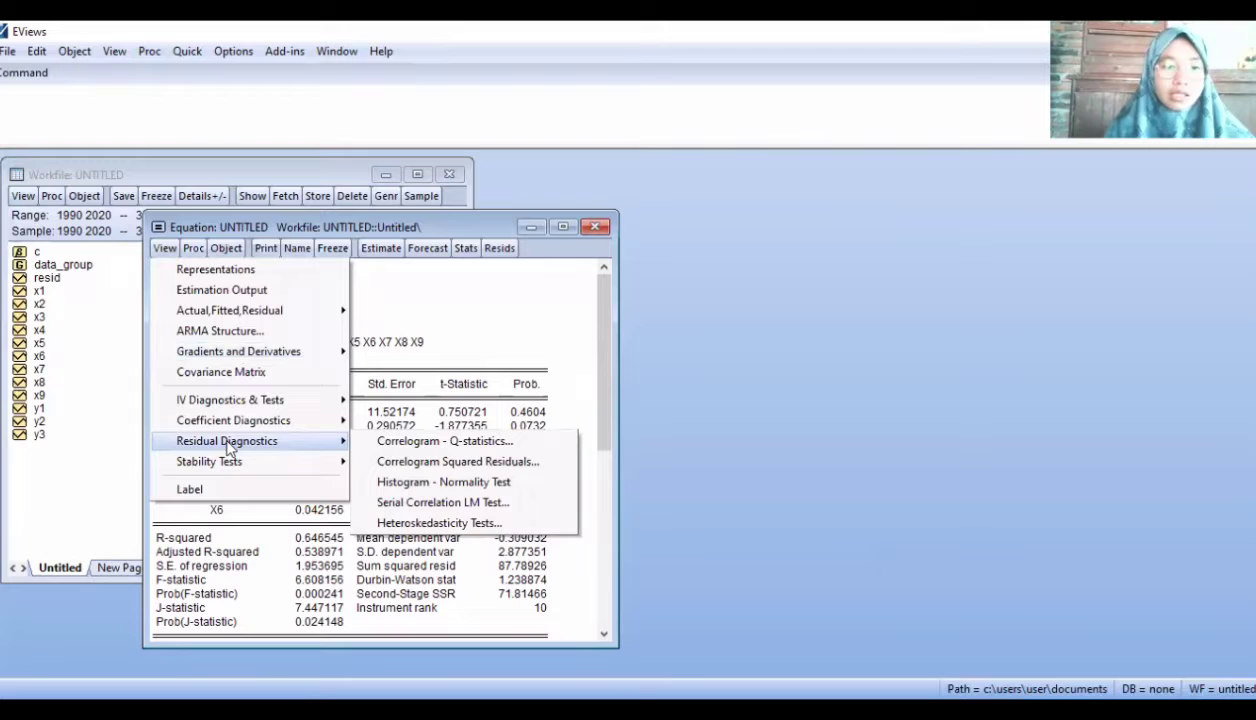
{"action": "left_click", "coordinate": [386, 485]}
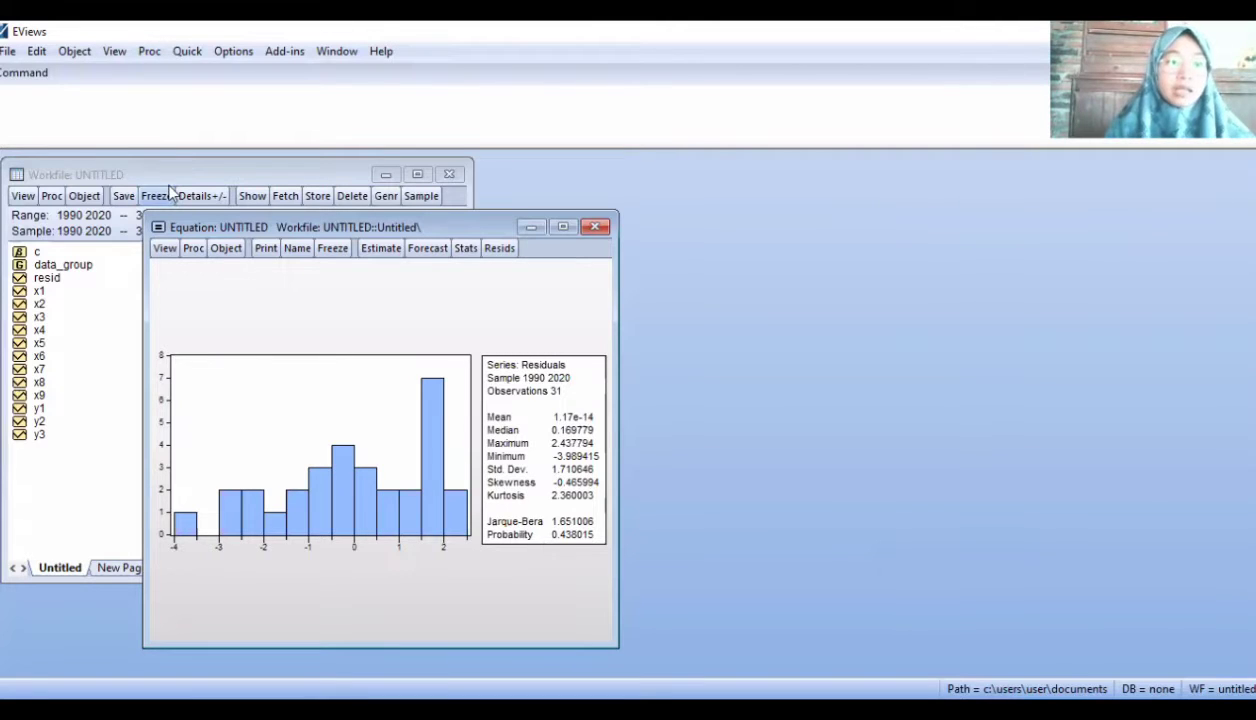
- Run the serial correlation LM test on the y1 equation's residuals with 2 lags
{"action": "left_click", "coordinate": [164, 249]}
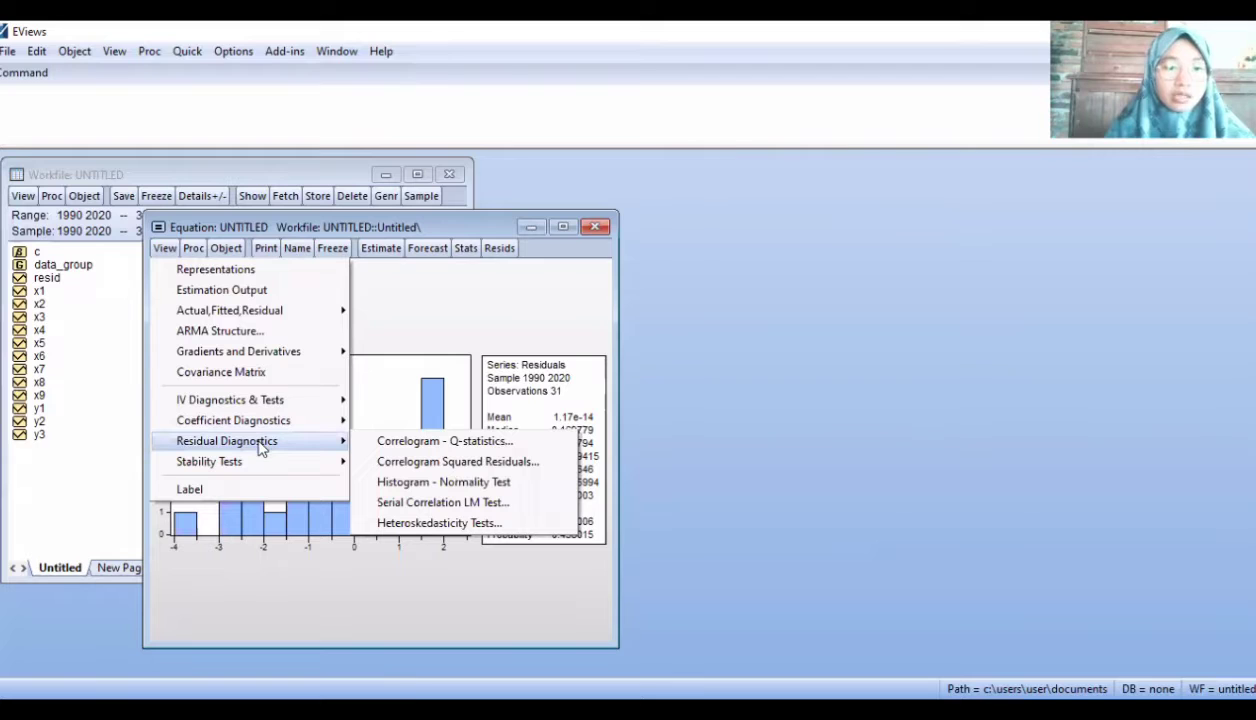
{"action": "left_click", "coordinate": [383, 502]}
{"action": "left_click", "coordinate": [357, 470]}
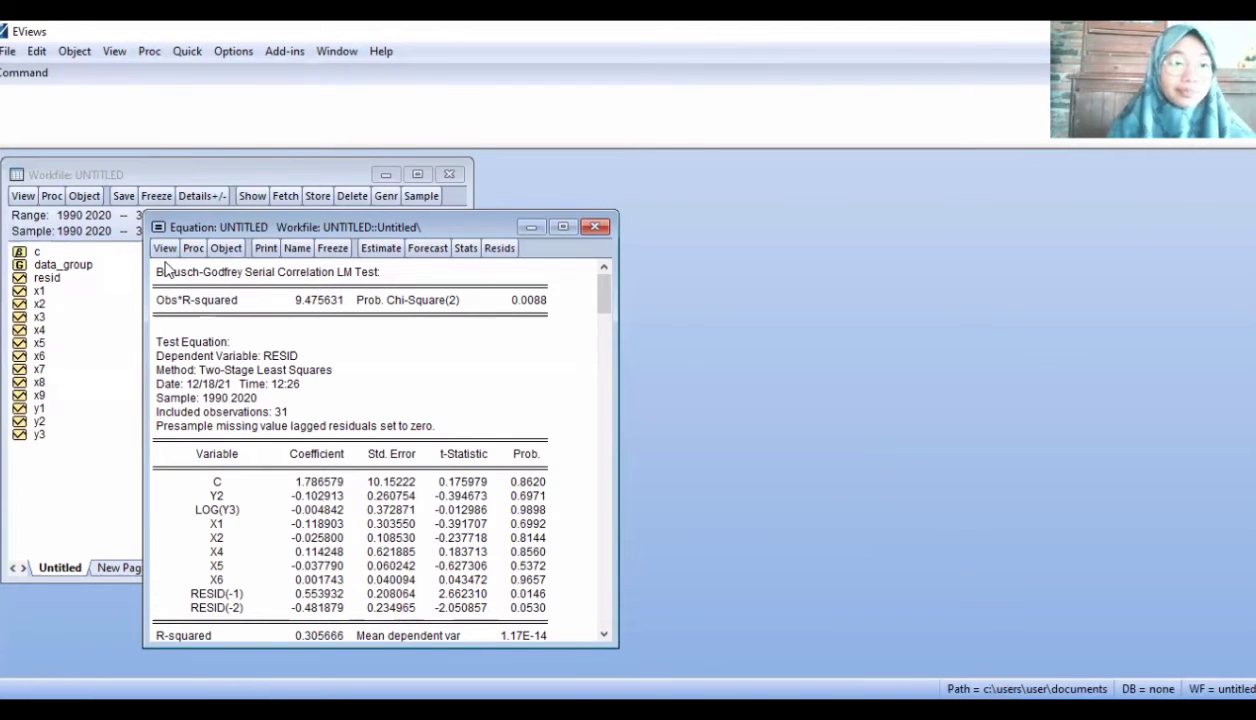
- Run the Breusch-Pagan-Godfrey heteroskedasticity test on the y1 equation with the regressors c y2 log(y3) x1 x2 x4 x5 x6
{"action": "left_click", "coordinate": [166, 252]}
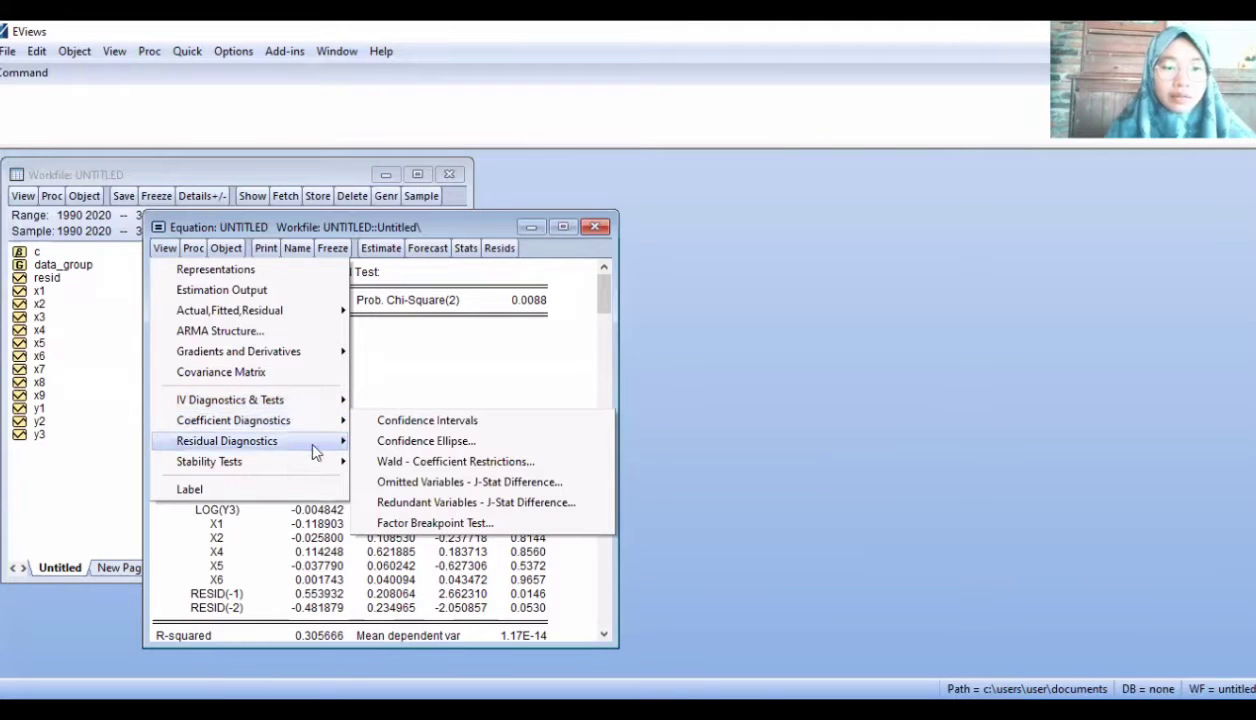
{"action": "mouse_move", "coordinate": [290, 441]}
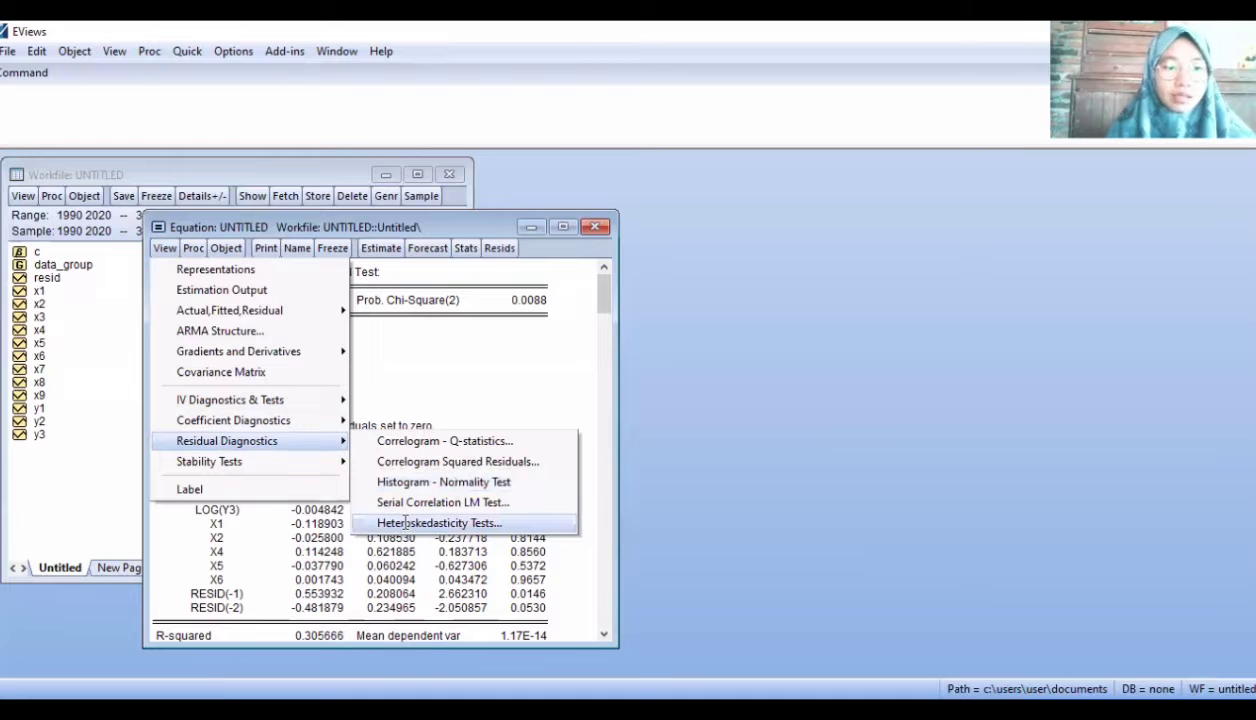
{"action": "key", "text": "Return"}
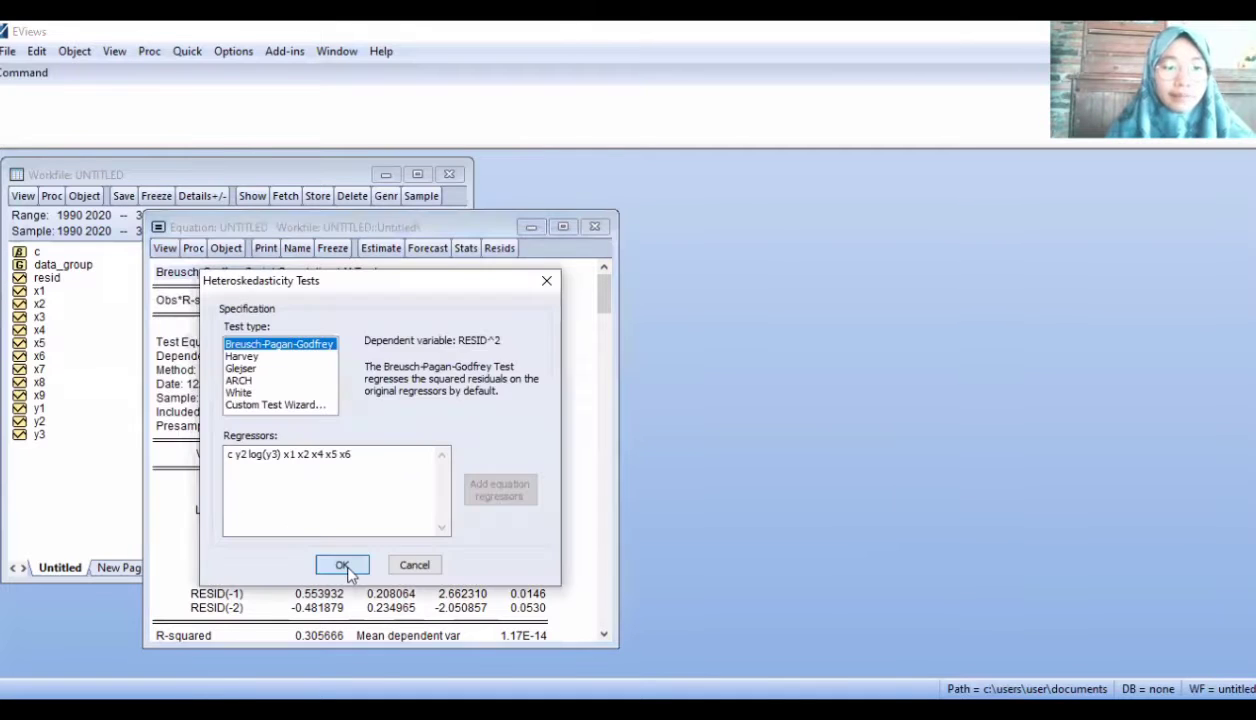
{"action": "key", "text": "Return"}
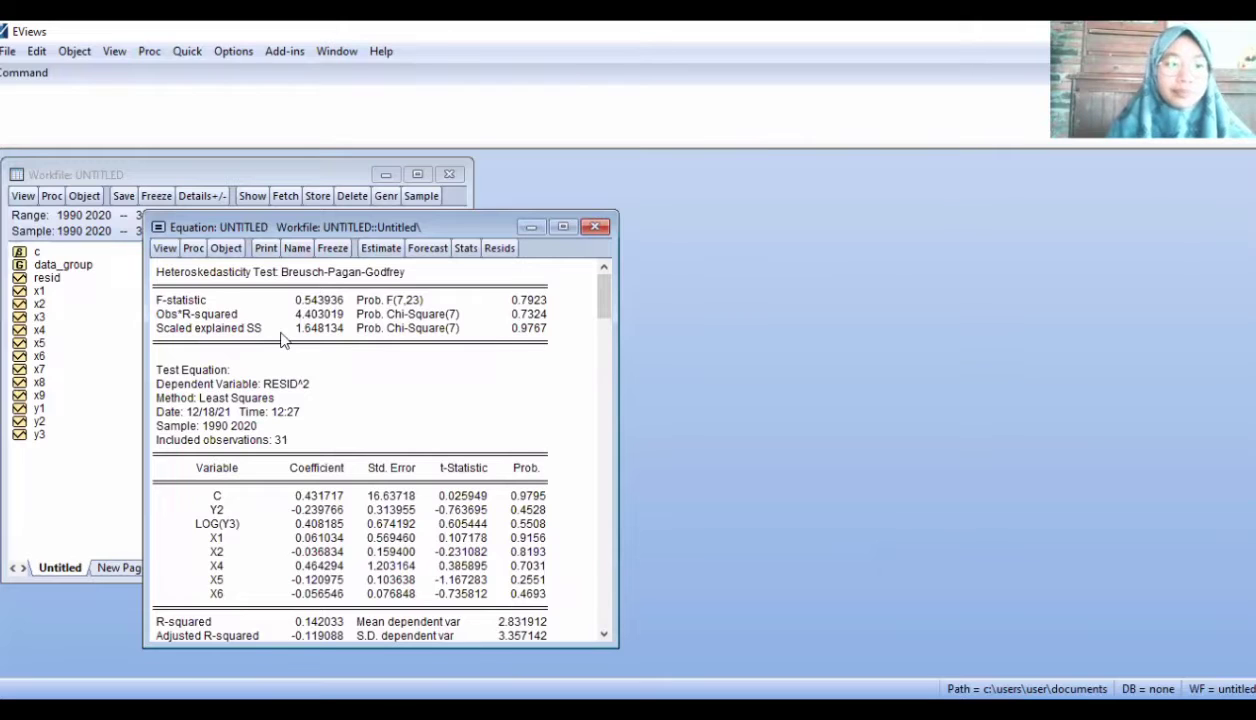
{"action": "left_click", "coordinate": [163, 252]}
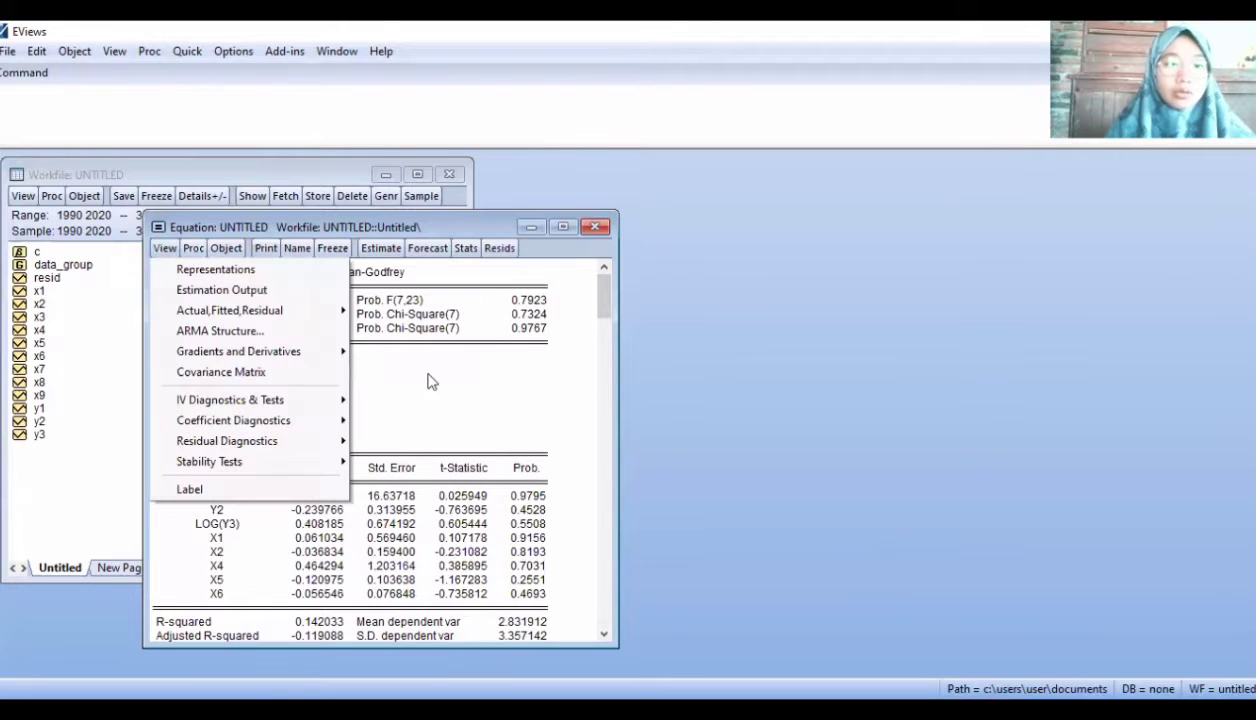
{"action": "left_click", "coordinate": [525, 292]}
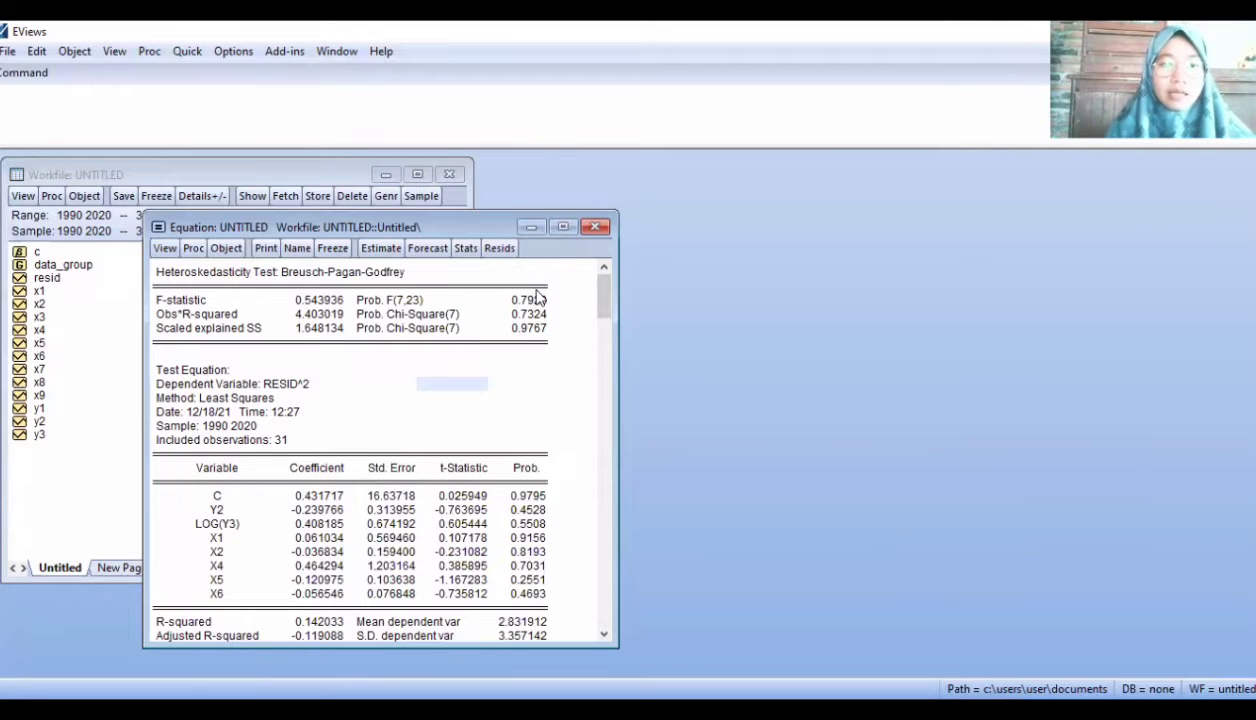
- Produce a group correlation matrix for the series y2 log(y3) x1 x2 x4 x5 x6
{"action": "left_click", "coordinate": [185, 55]}
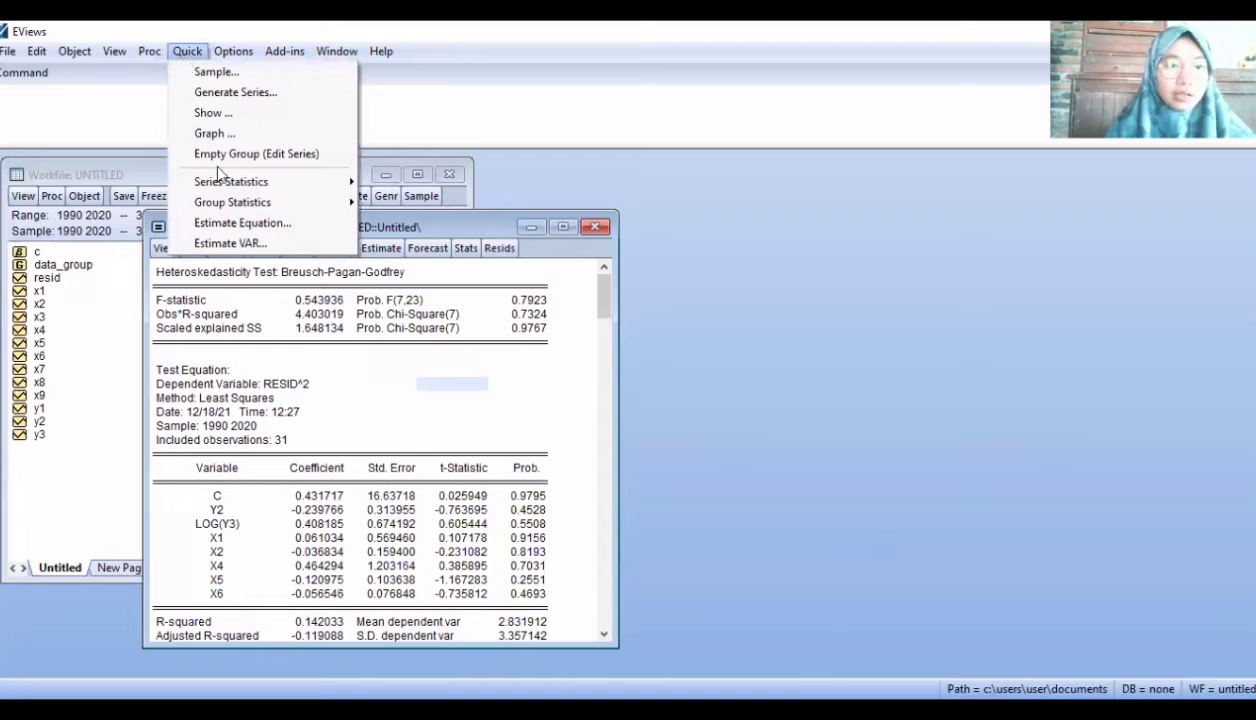
{"action": "mouse_move", "coordinate": [321, 202]}
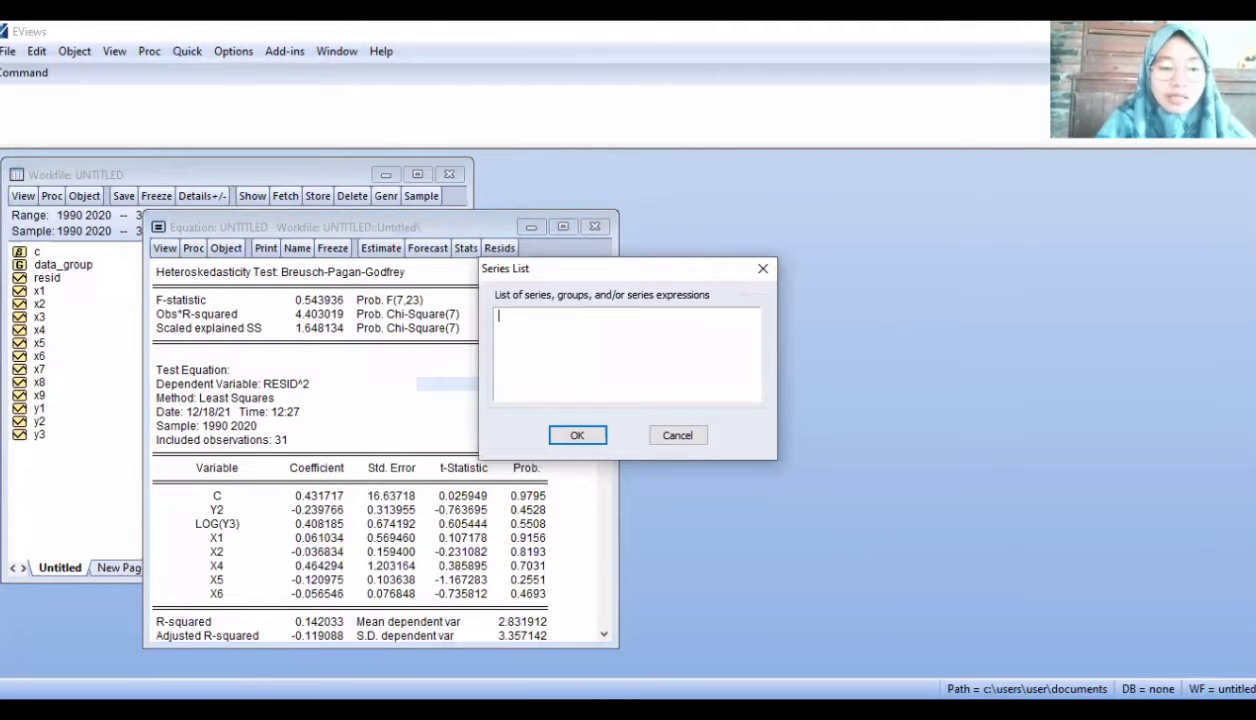
{"action": "type", "text": "y"}
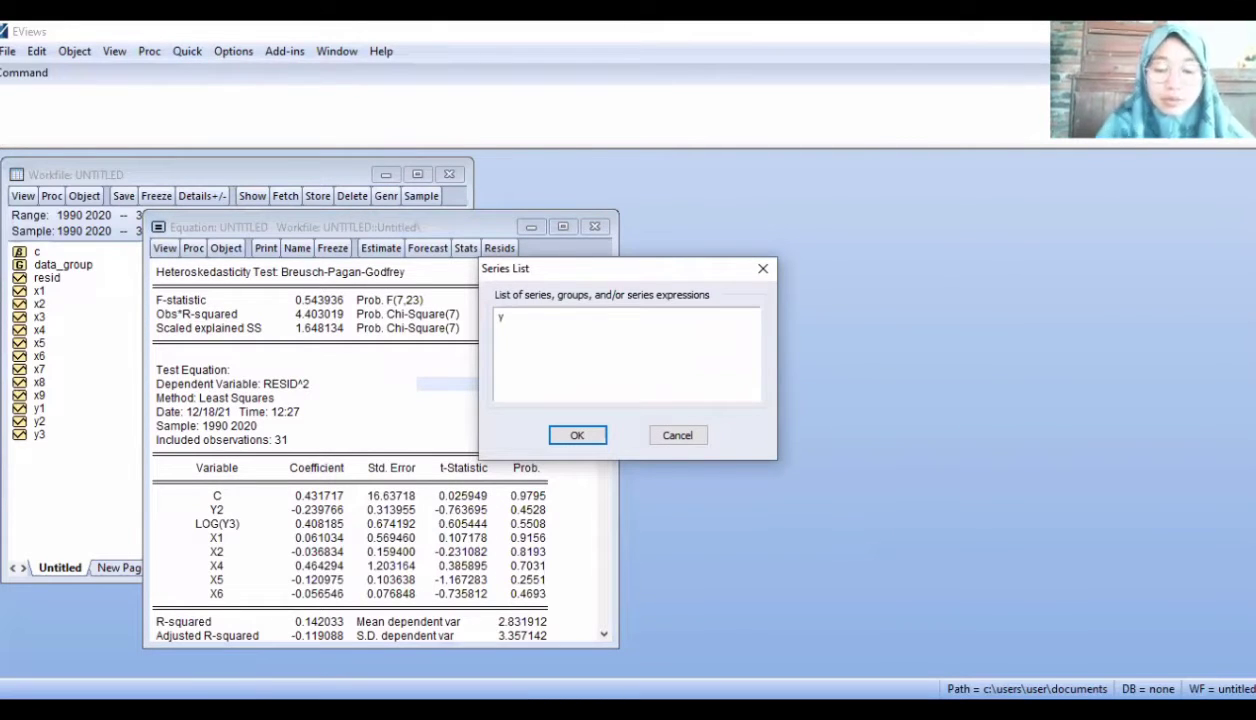
{"action": "type", "text": "2"}
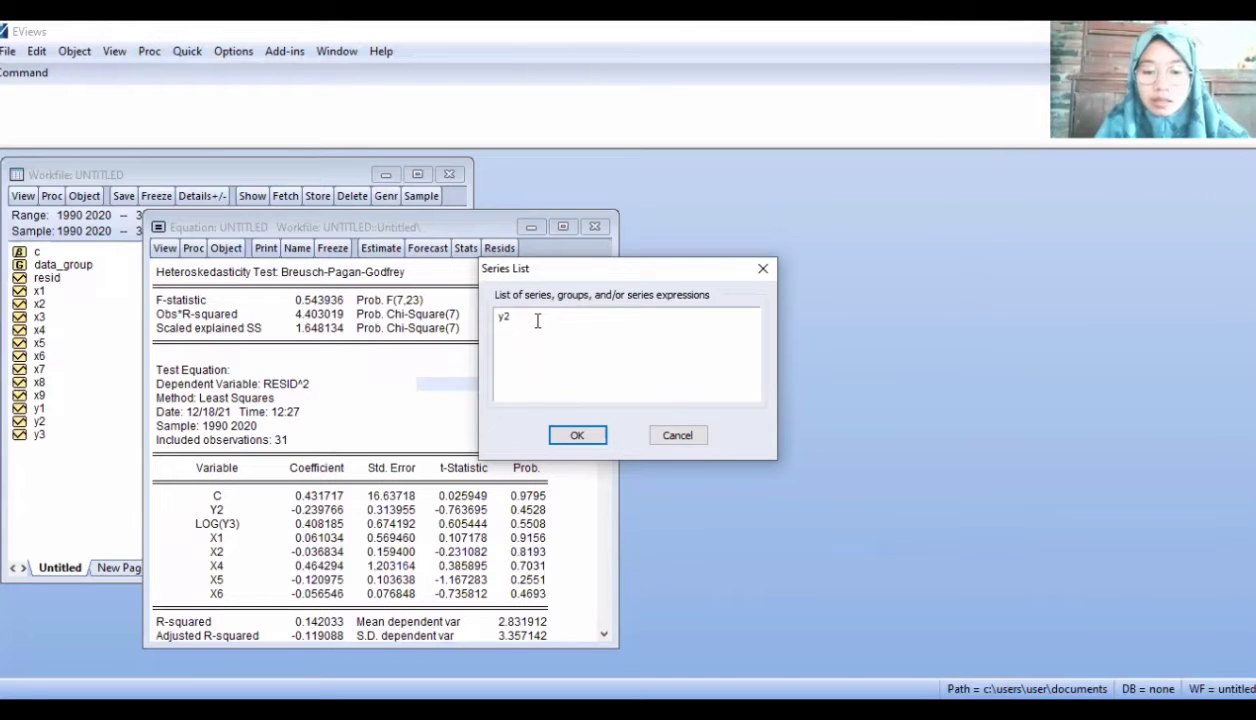
{"action": "type", "text": " k"}
{"action": "type", "text": "o"}
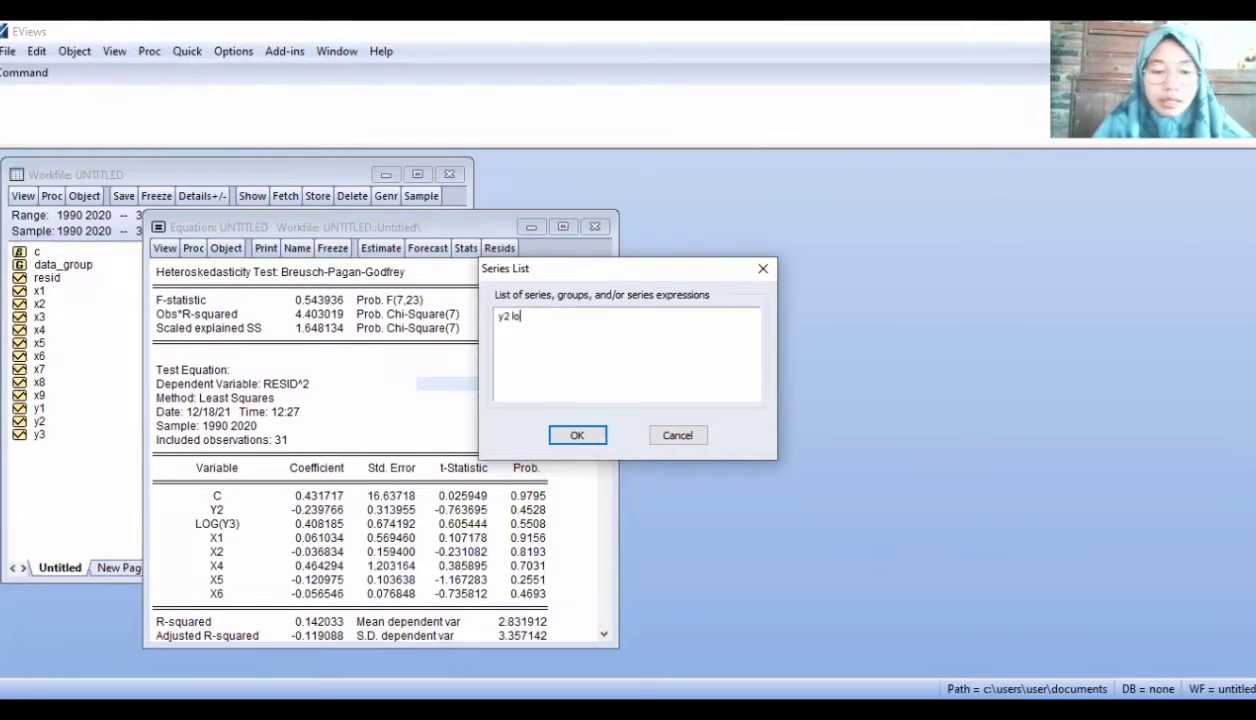
{"action": "type", "text": "g"}
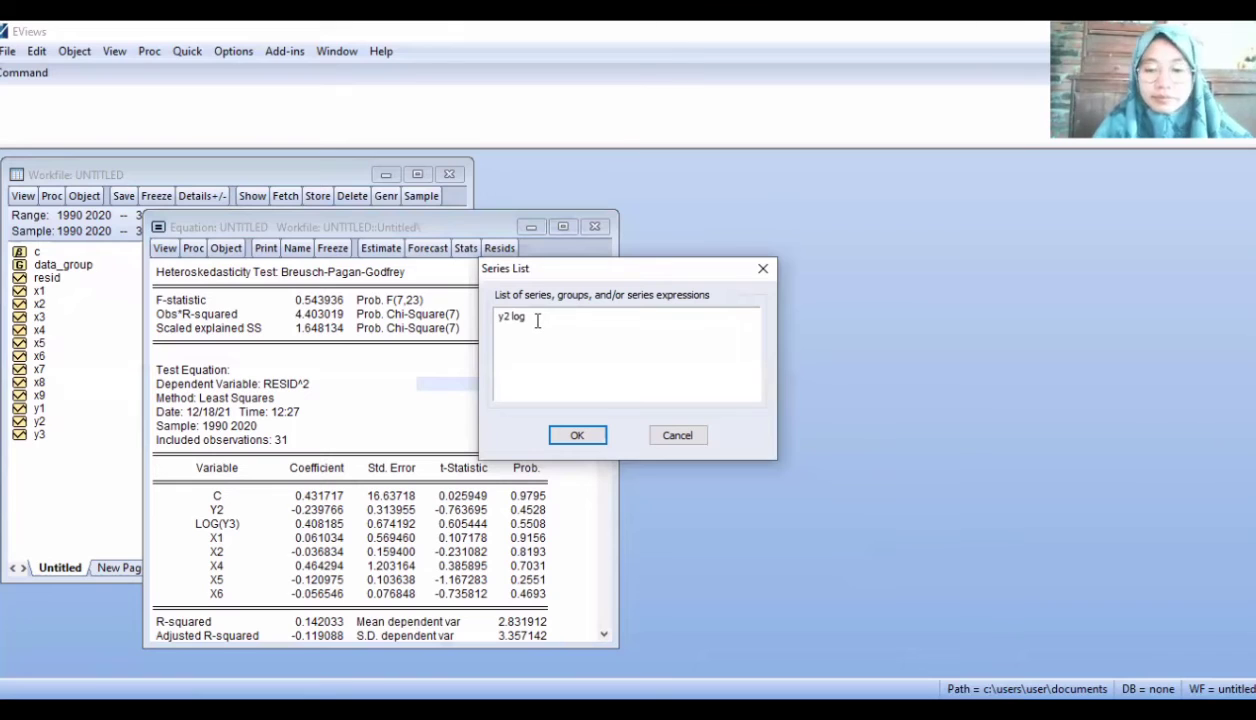
{"action": "type", "text": "(y3)"}
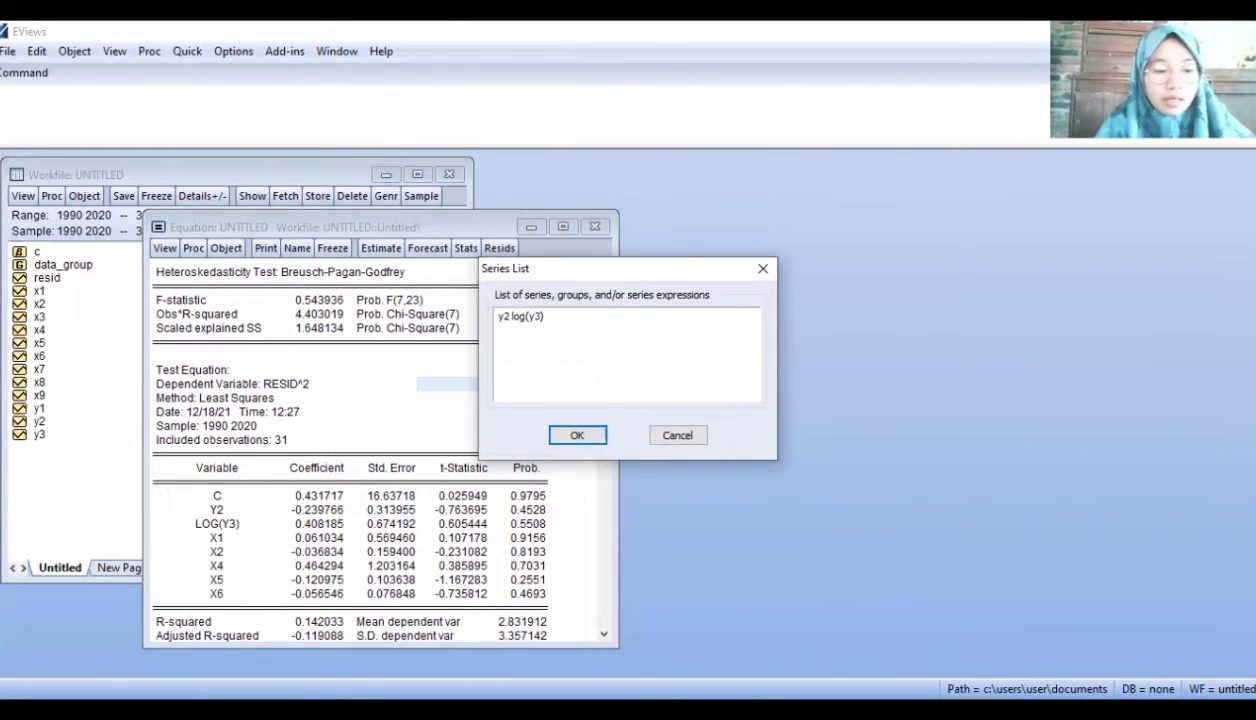
{"action": "type", "text": " x1 x"}
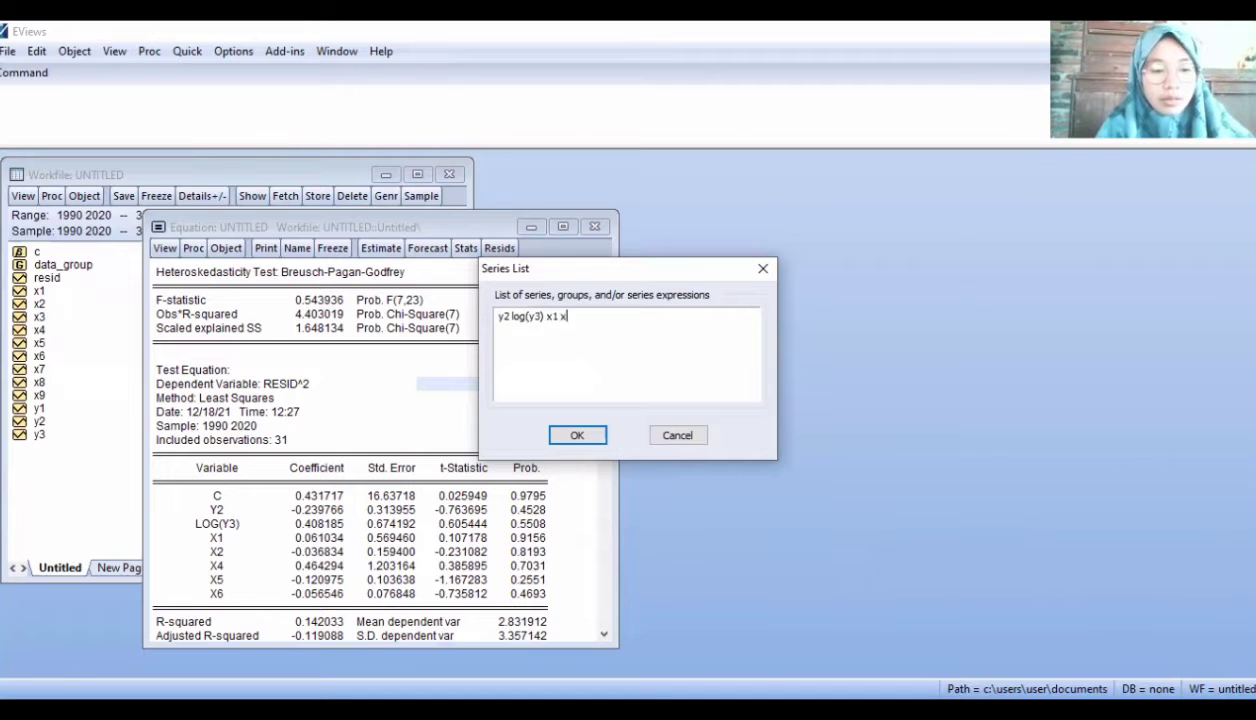
{"action": "type", "text": "2 x4"}
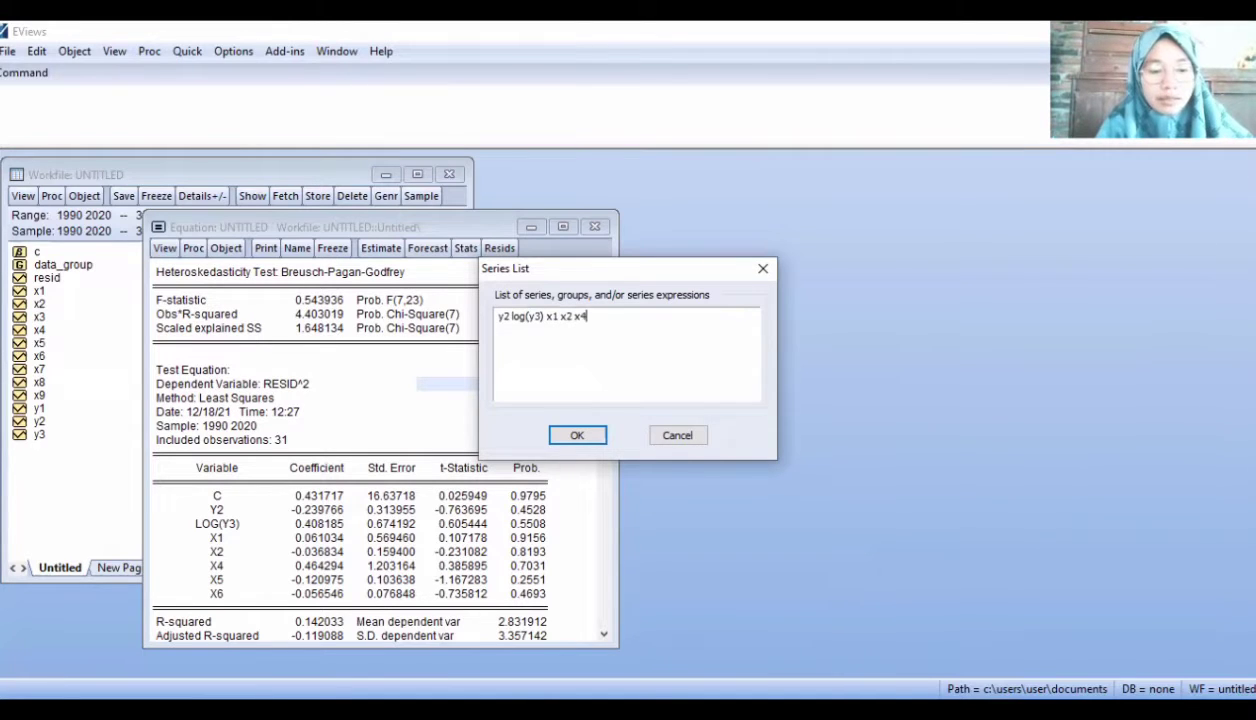
{"action": "type", "text": " x5 x6"}
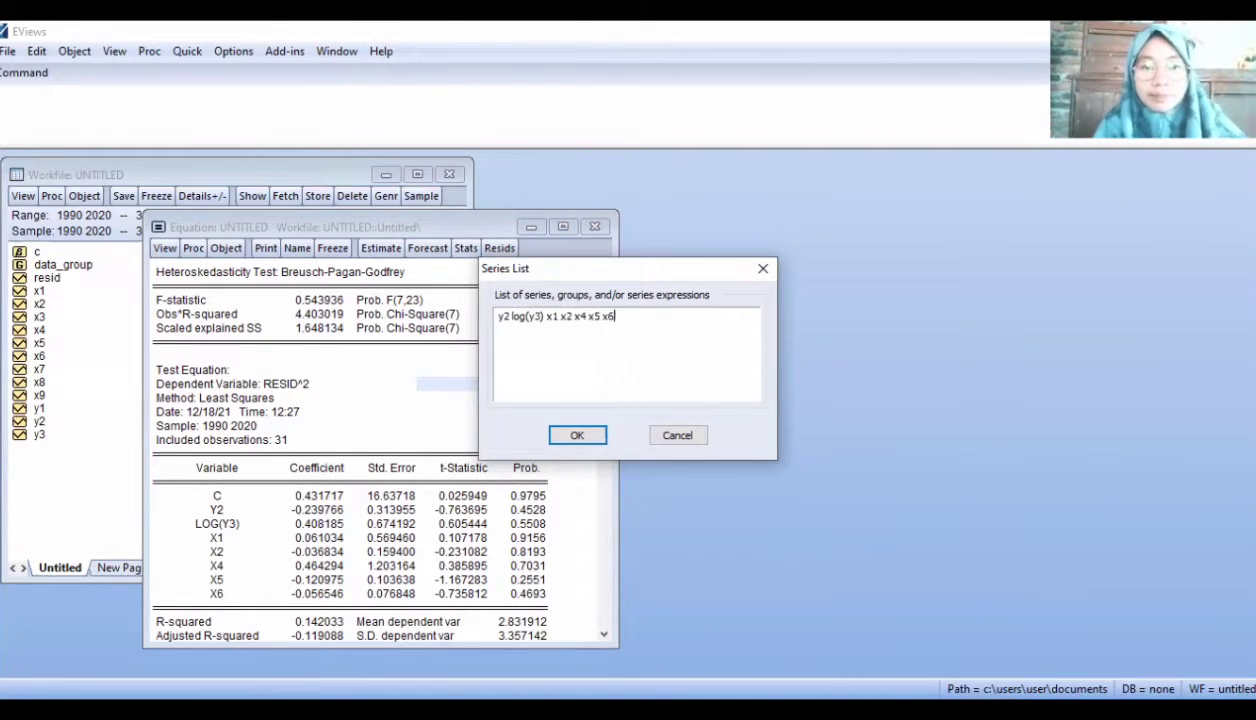
{"action": "left_click", "coordinate": [572, 432]}
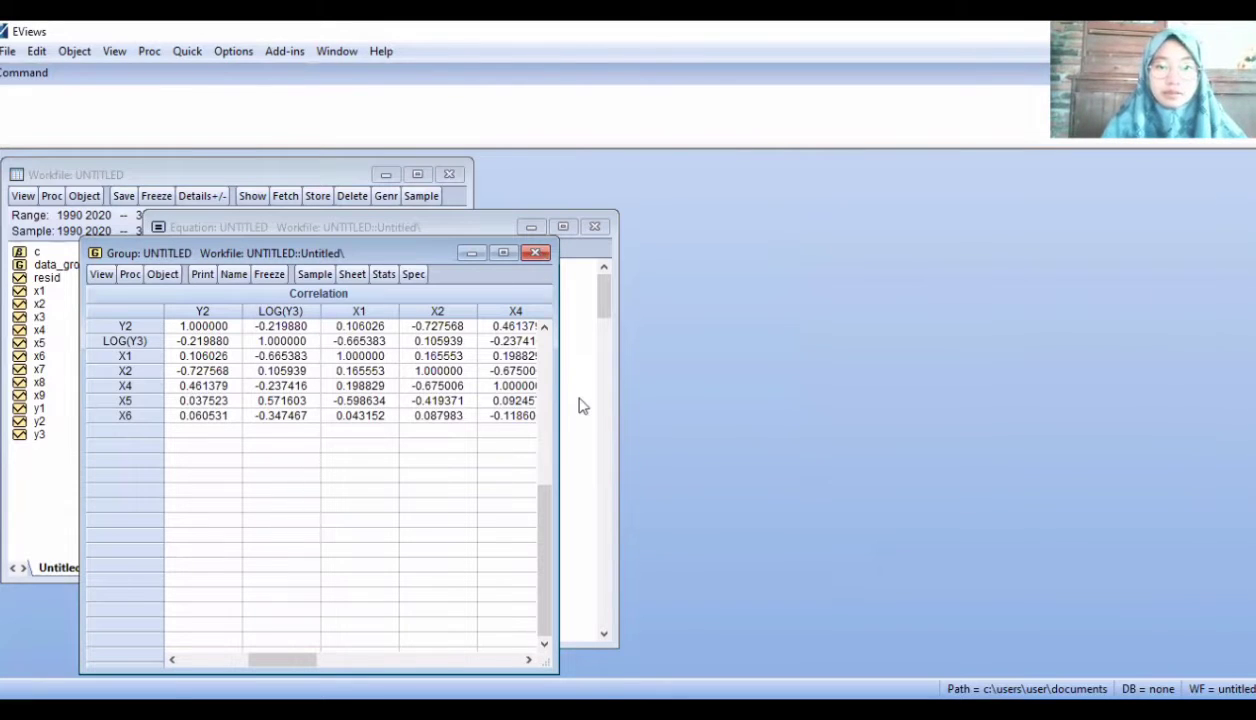
- Close the correlation group and delete the untitled y1 equation
{"action": "left_click", "coordinate": [594, 229]}
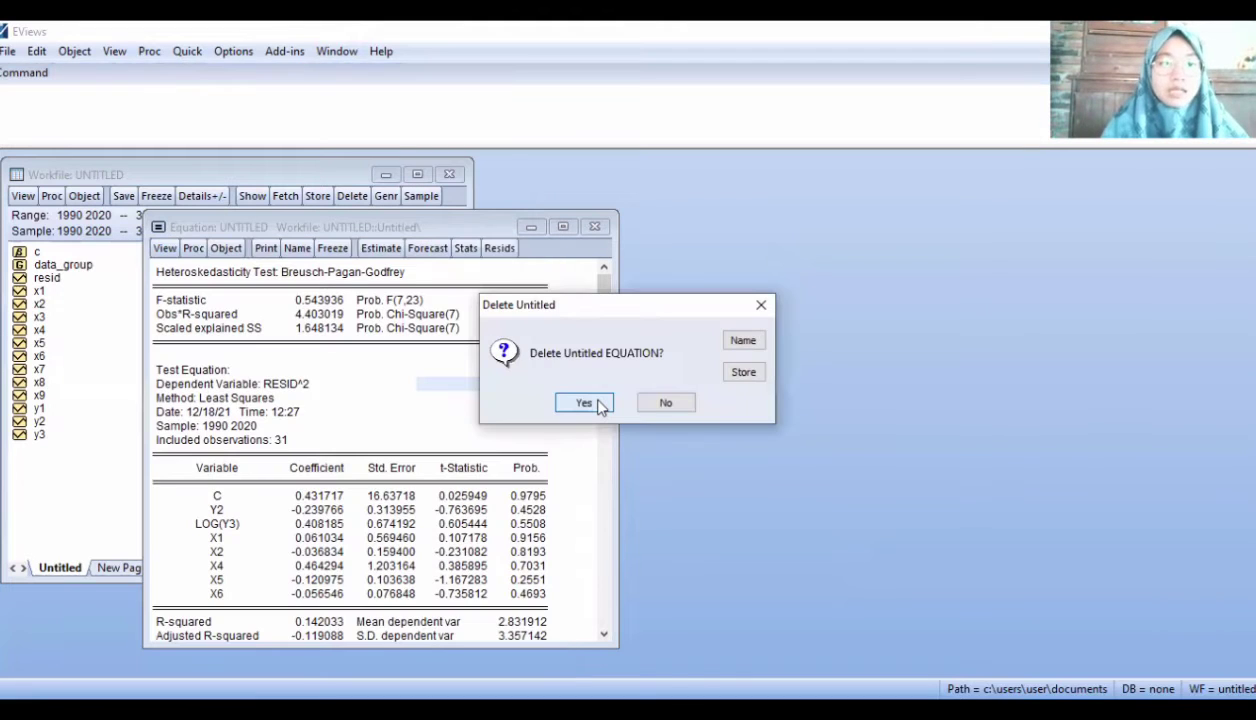
{"action": "left_click", "coordinate": [599, 404]}
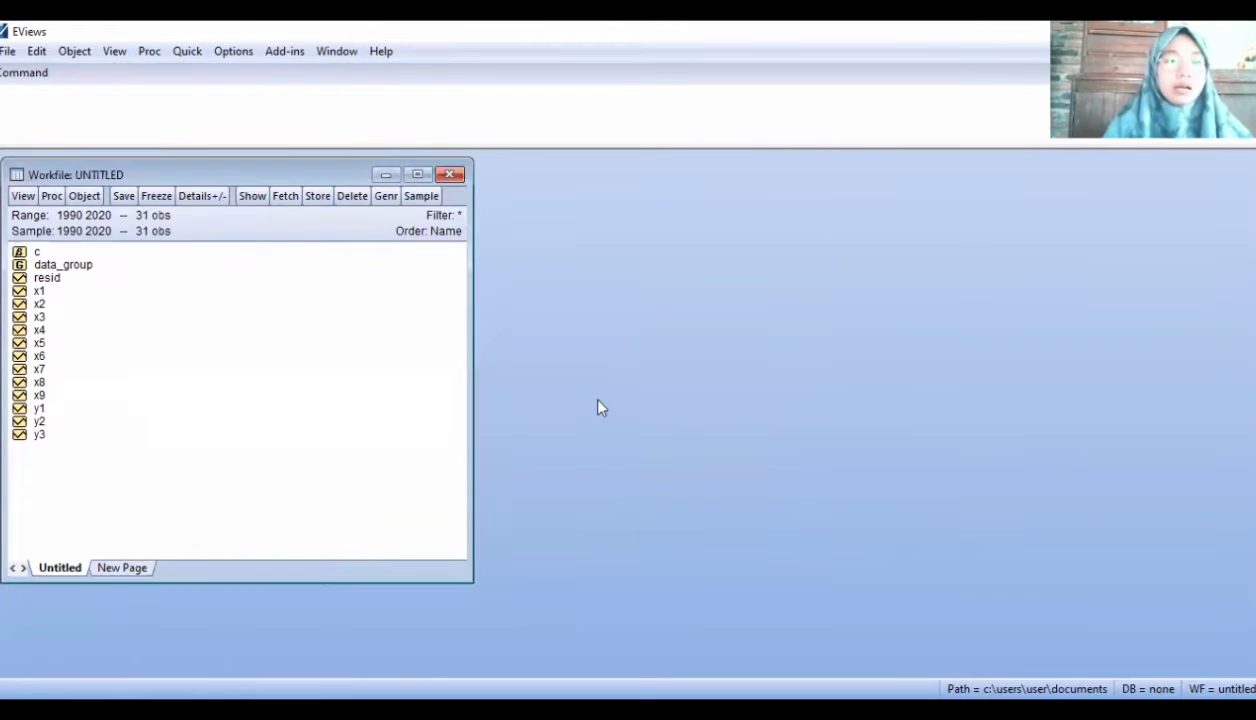
- Start a new equation estimation with the specification y2 c y1 log(y3) x3 x4 x5 x6 x7
{"action": "left_click", "coordinate": [187, 51]}
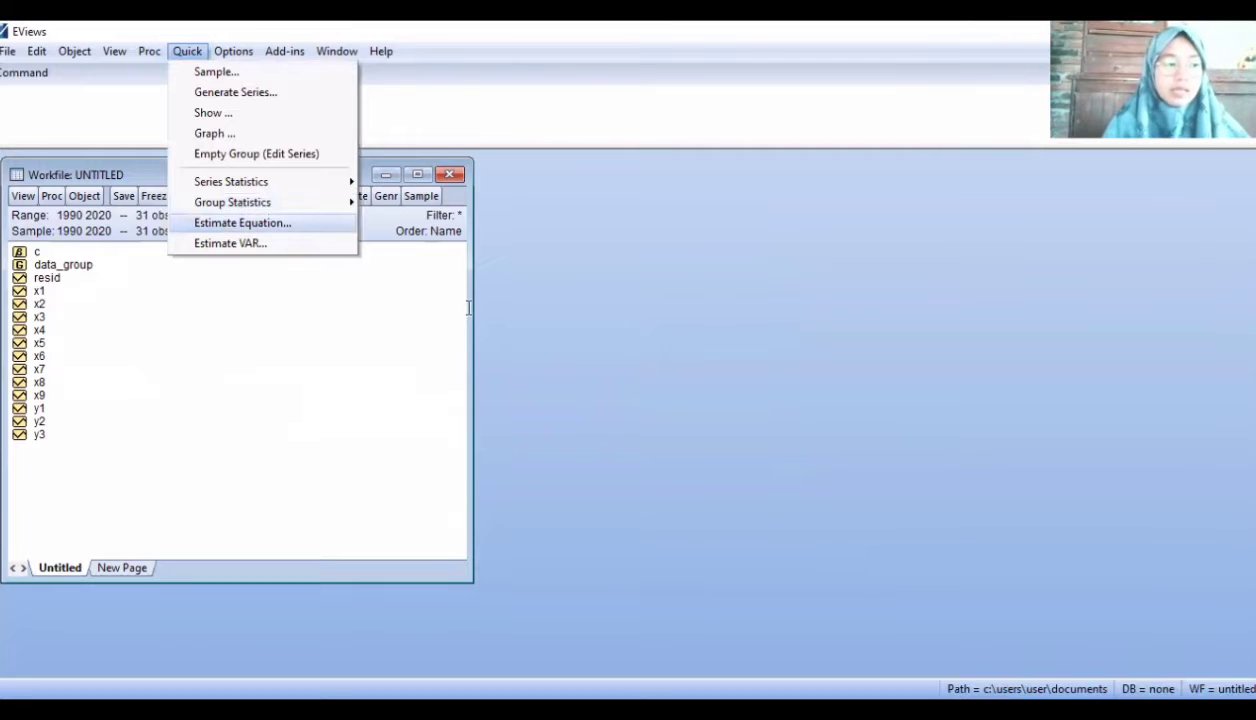
{"action": "key", "text": "Return"}
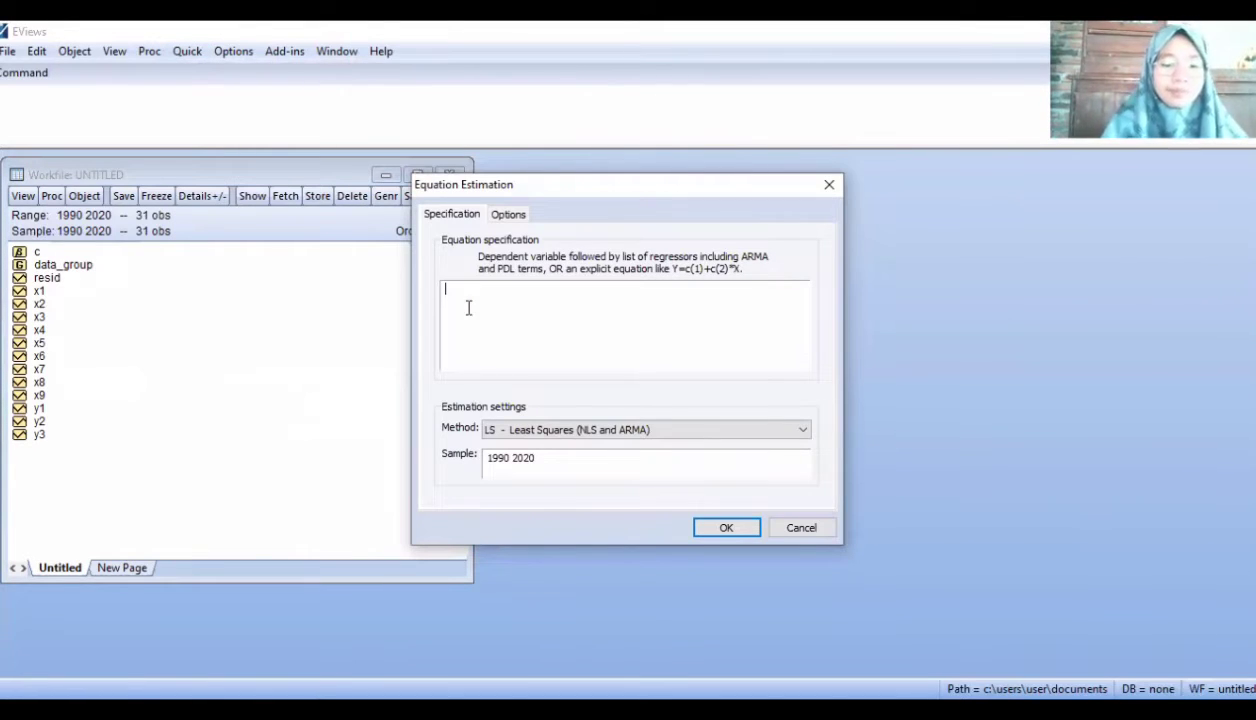
{"action": "type", "text": "y"}
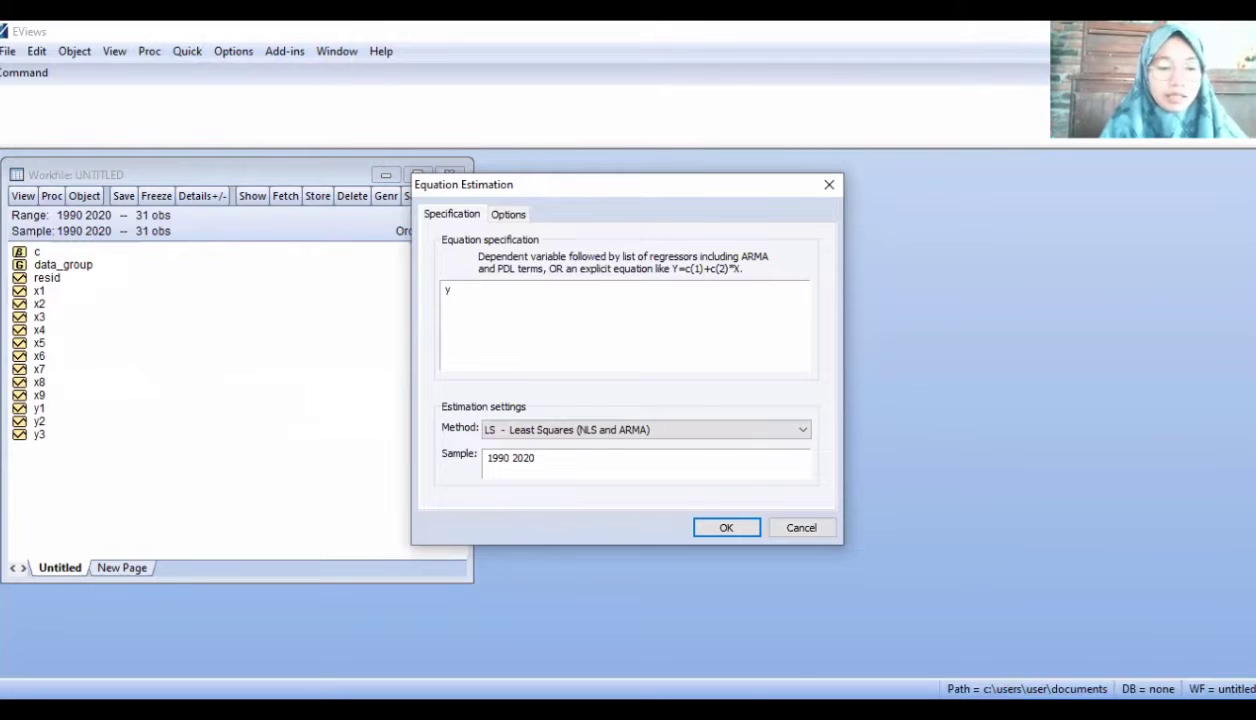
{"action": "type", "text": "2"}
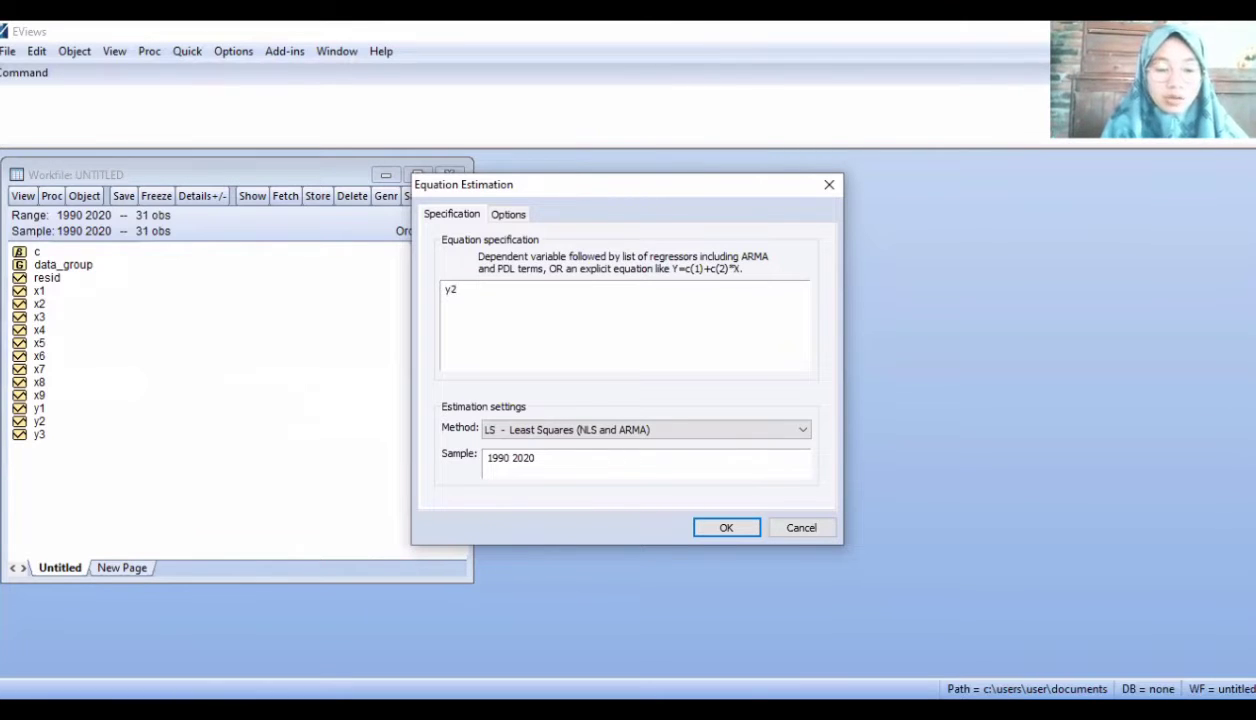
{"action": "type", "text": " c y"}
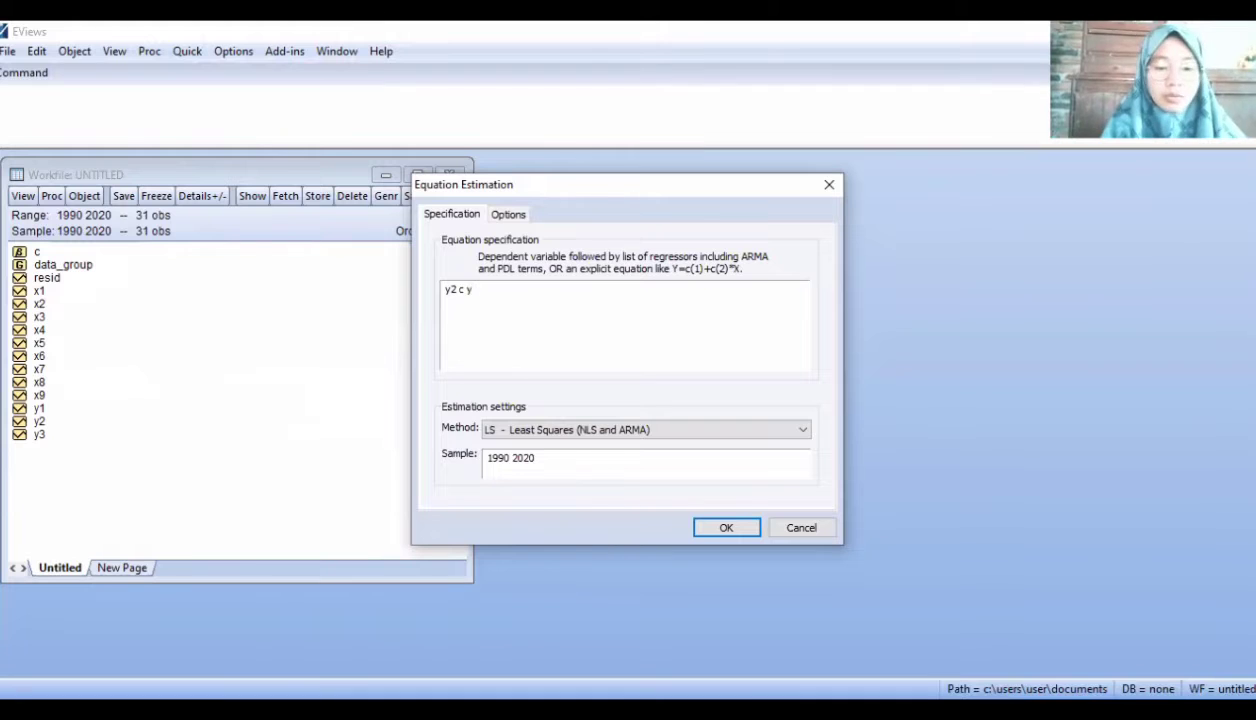
{"action": "type", "text": "1 lo"}
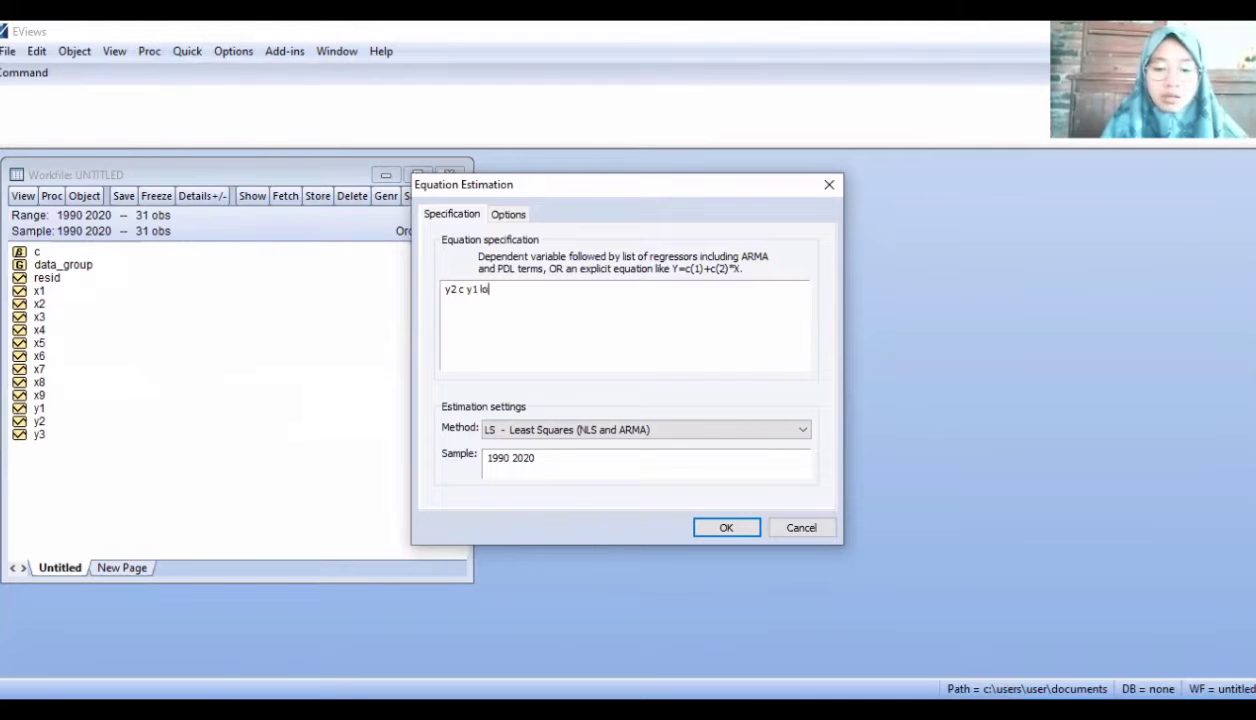
{"action": "type", "text": "g("}
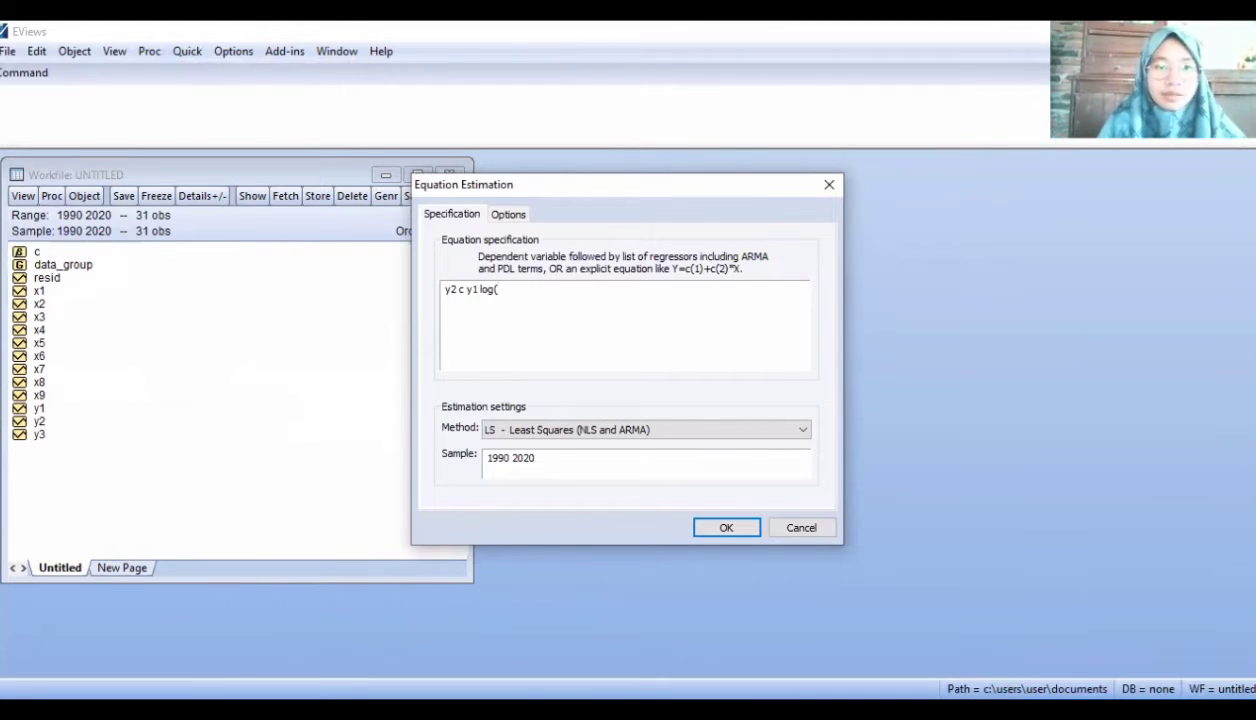
{"action": "type", "text": "y3) "}
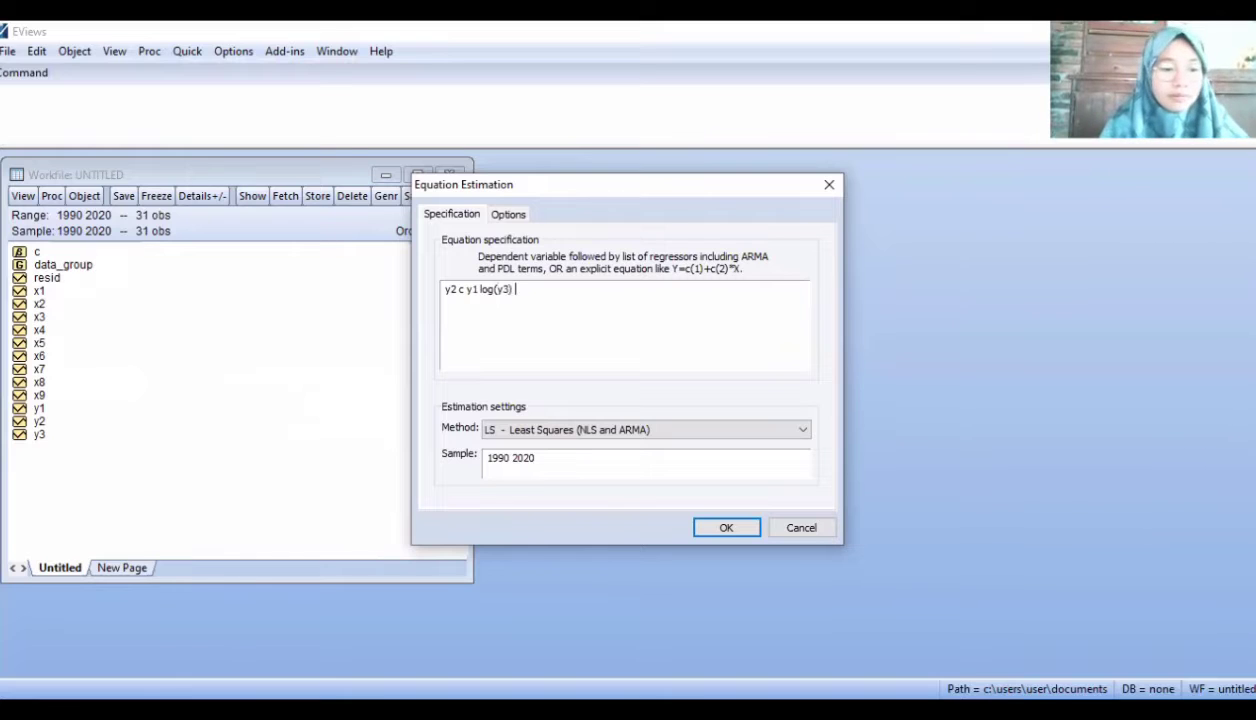
{"action": "type", "text": "x3"}
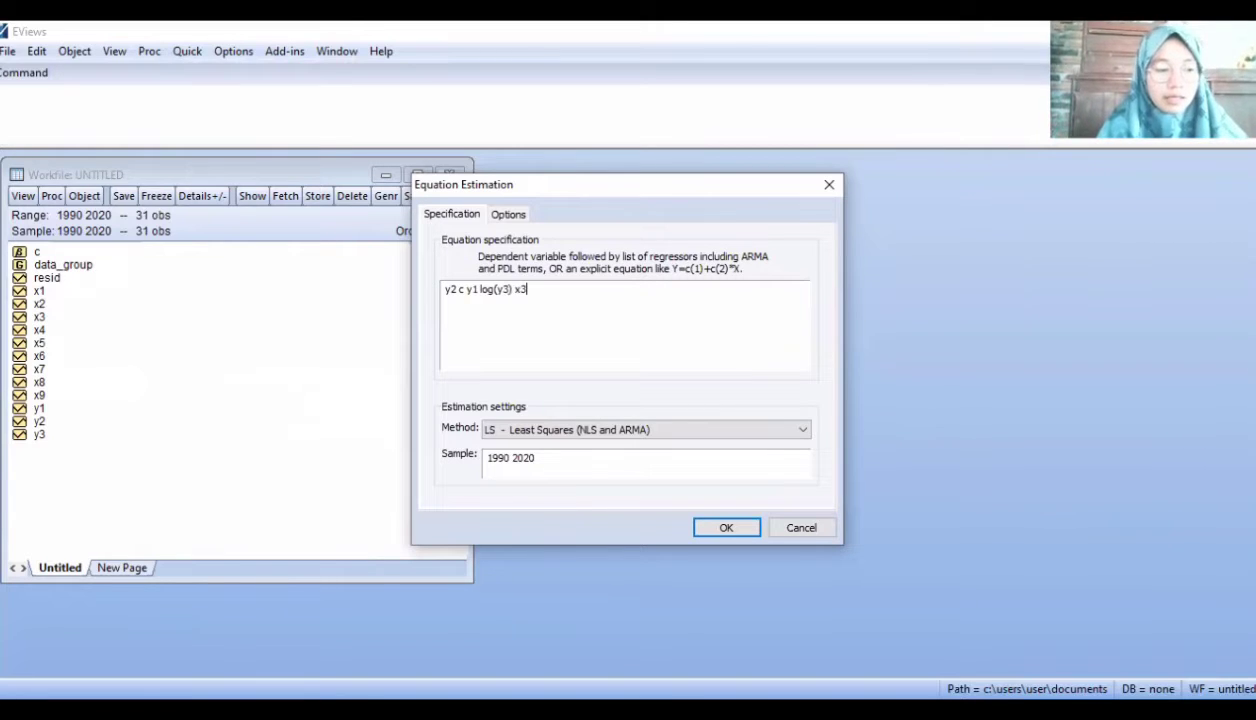
{"action": "type", "text": " x4 x"}
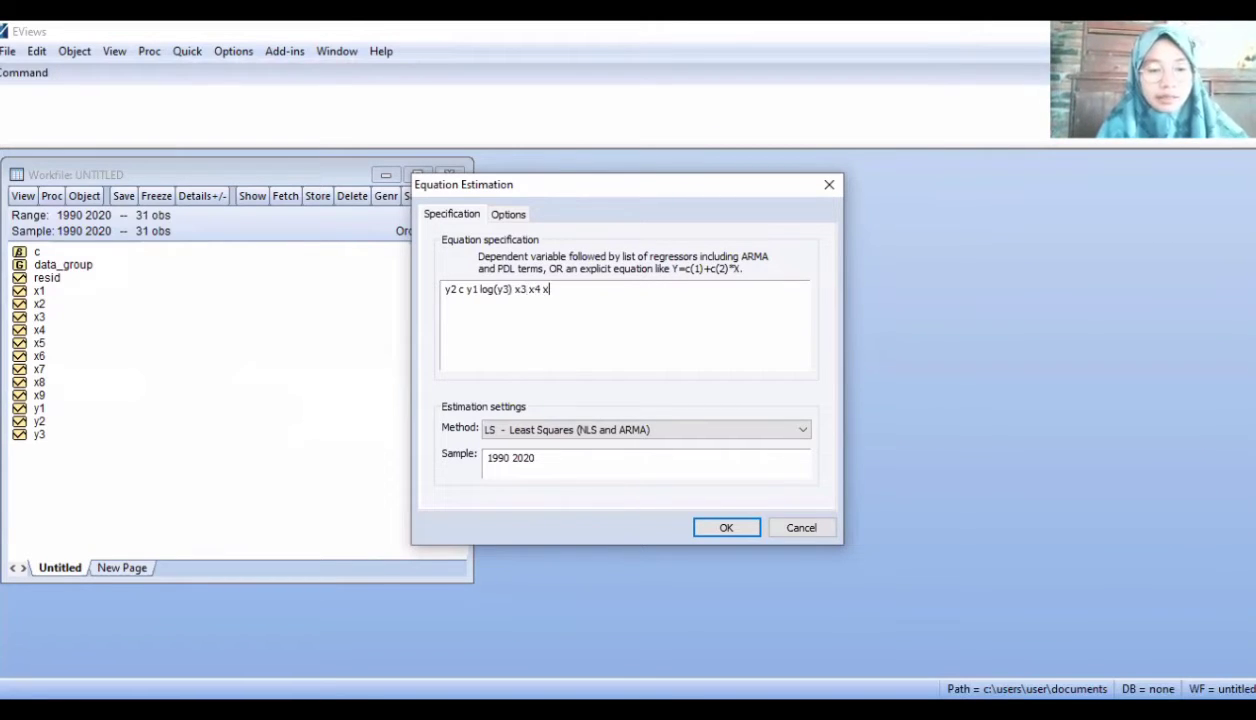
{"action": "type", "text": "5 x6"}
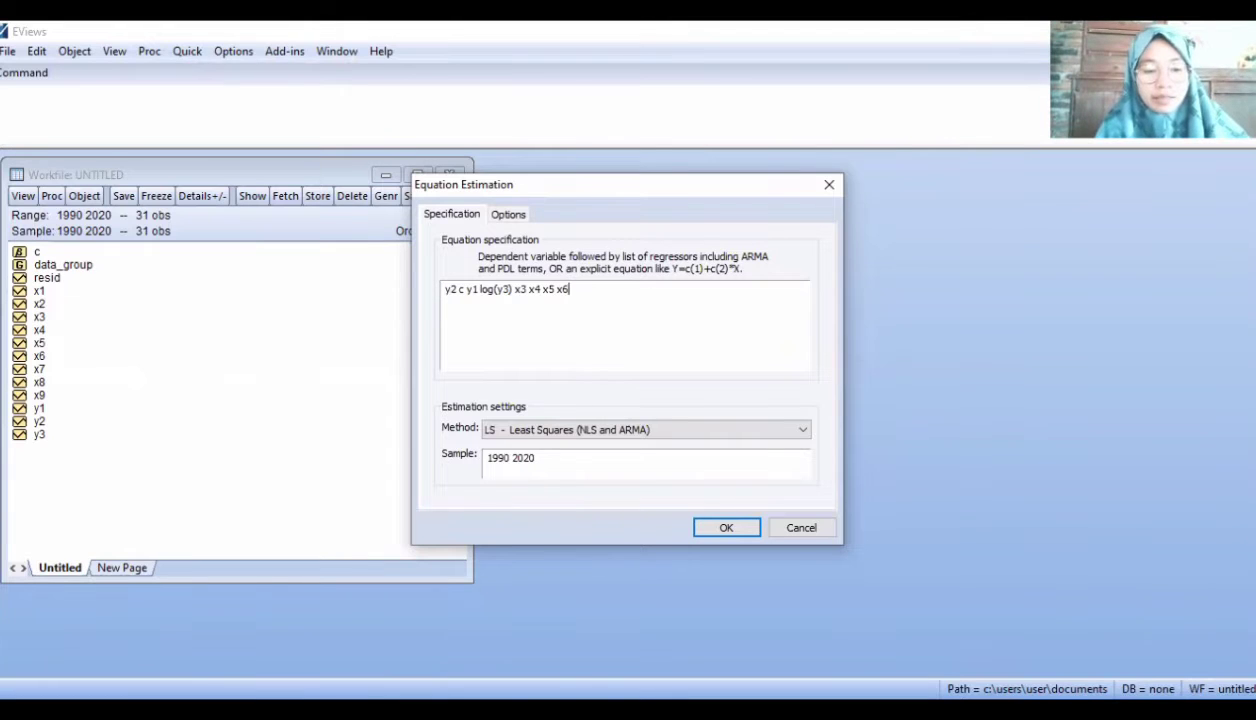
{"action": "type", "text": " x7"}
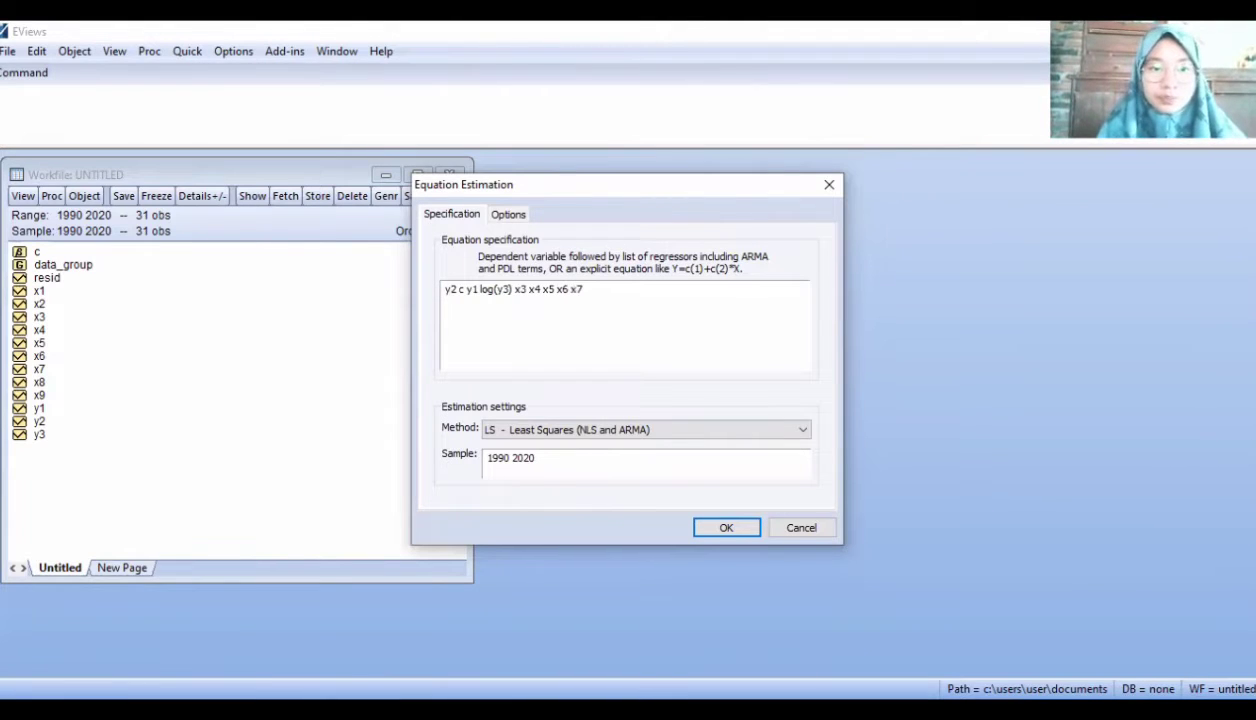
- Estimate the y2 equation by TSLS (Two-Stage Least Squares) with the instrument list x1 x2 x3 x4 x5 x6 x7 x8 x9
{"action": "left_click", "coordinate": [800, 432]}
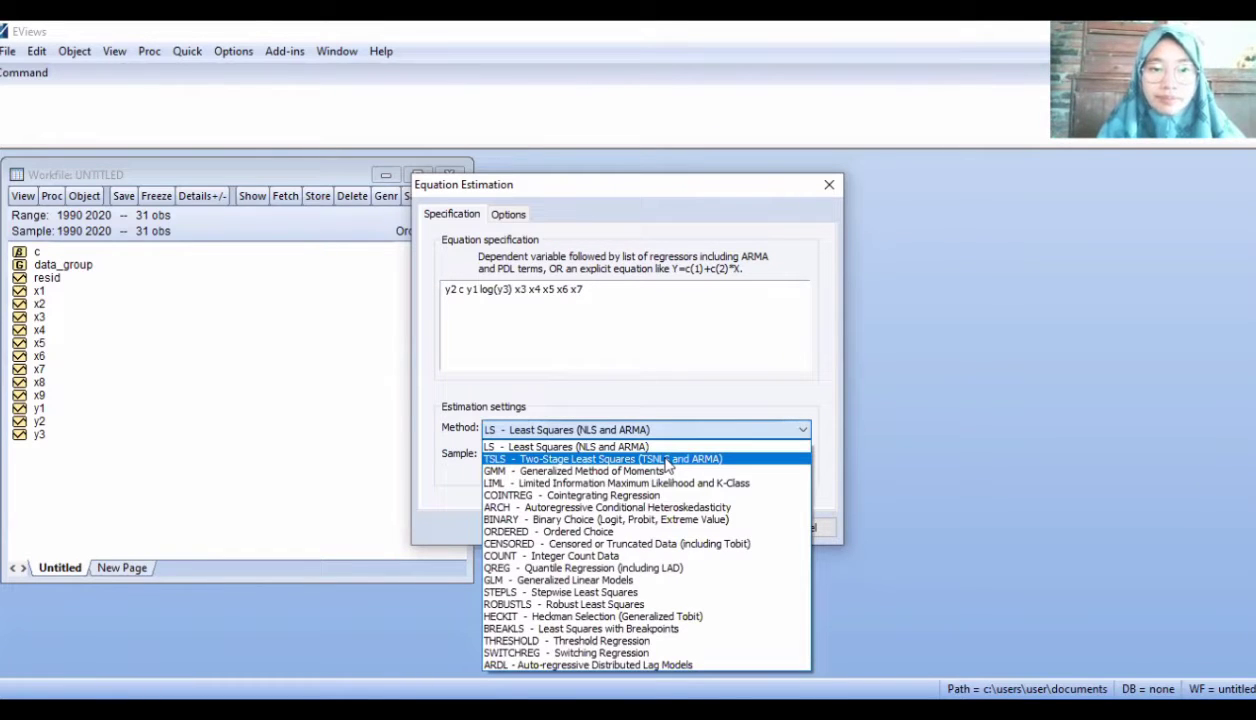
{"action": "left_click", "coordinate": [486, 361]}
{"action": "left_click", "coordinate": [456, 354]}
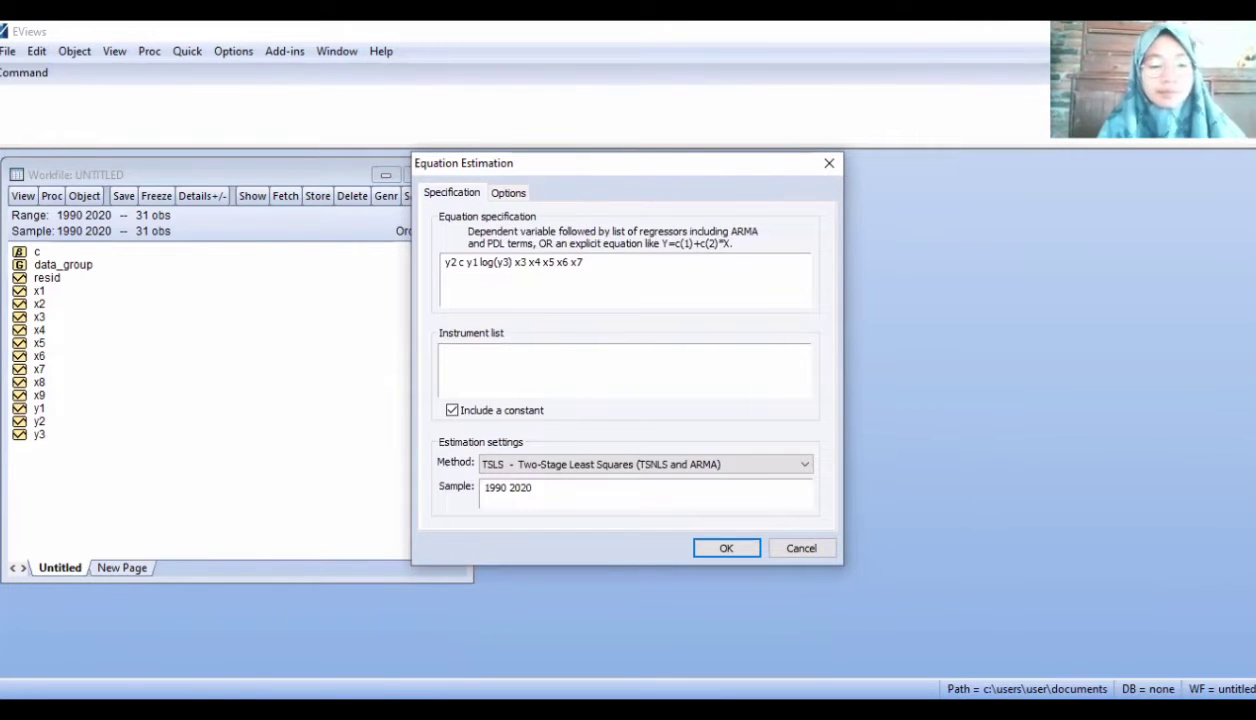
{"action": "type", "text": "x1 x2 x3"}
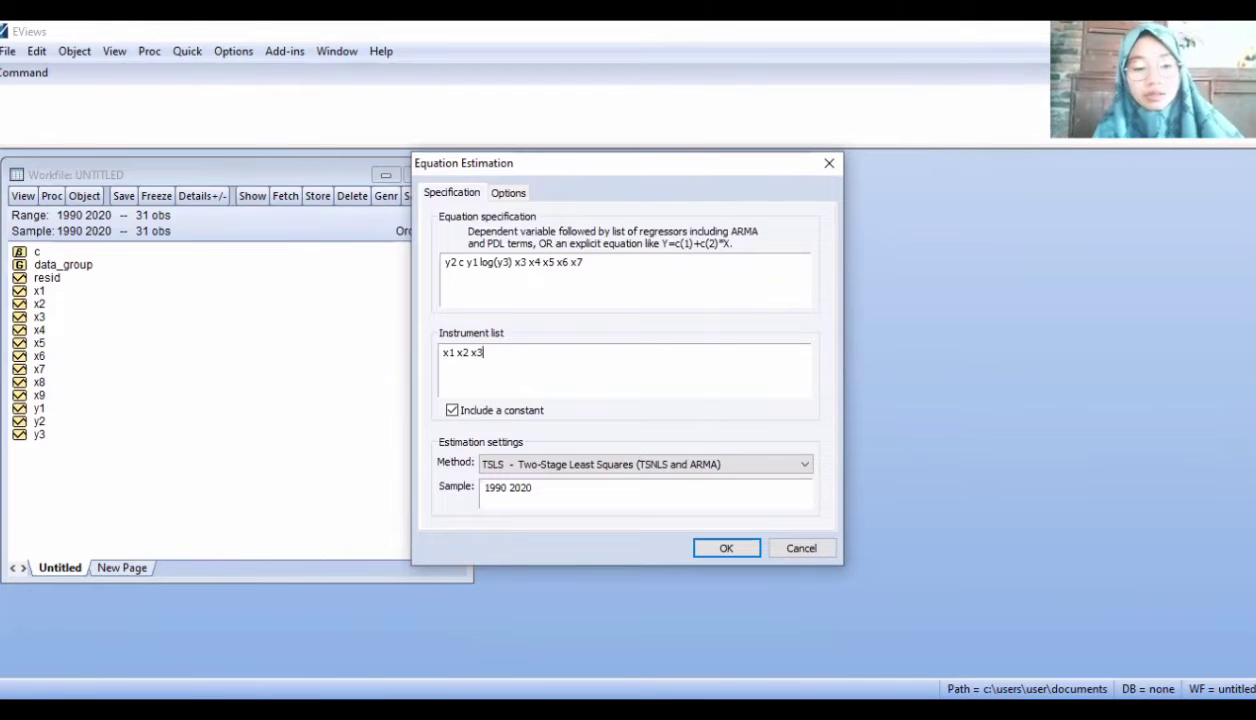
{"action": "type", "text": " x4 x"}
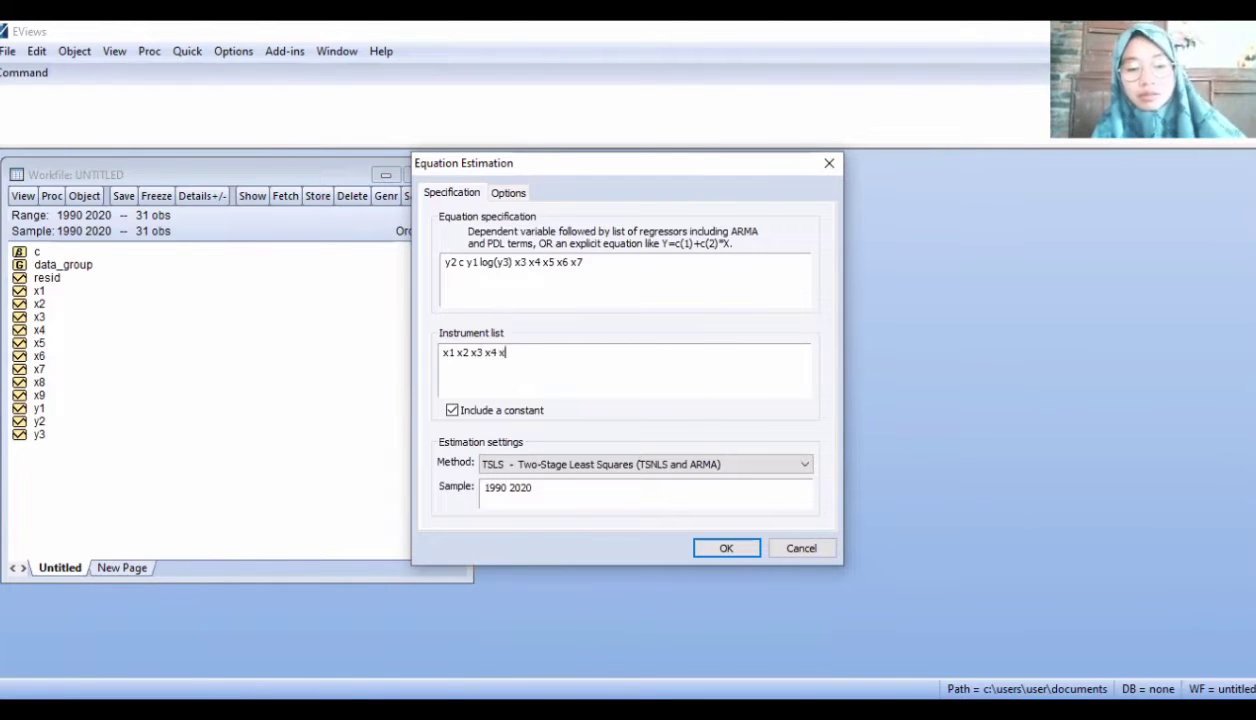
{"action": "type", "text": "5 x6 x7 x"}
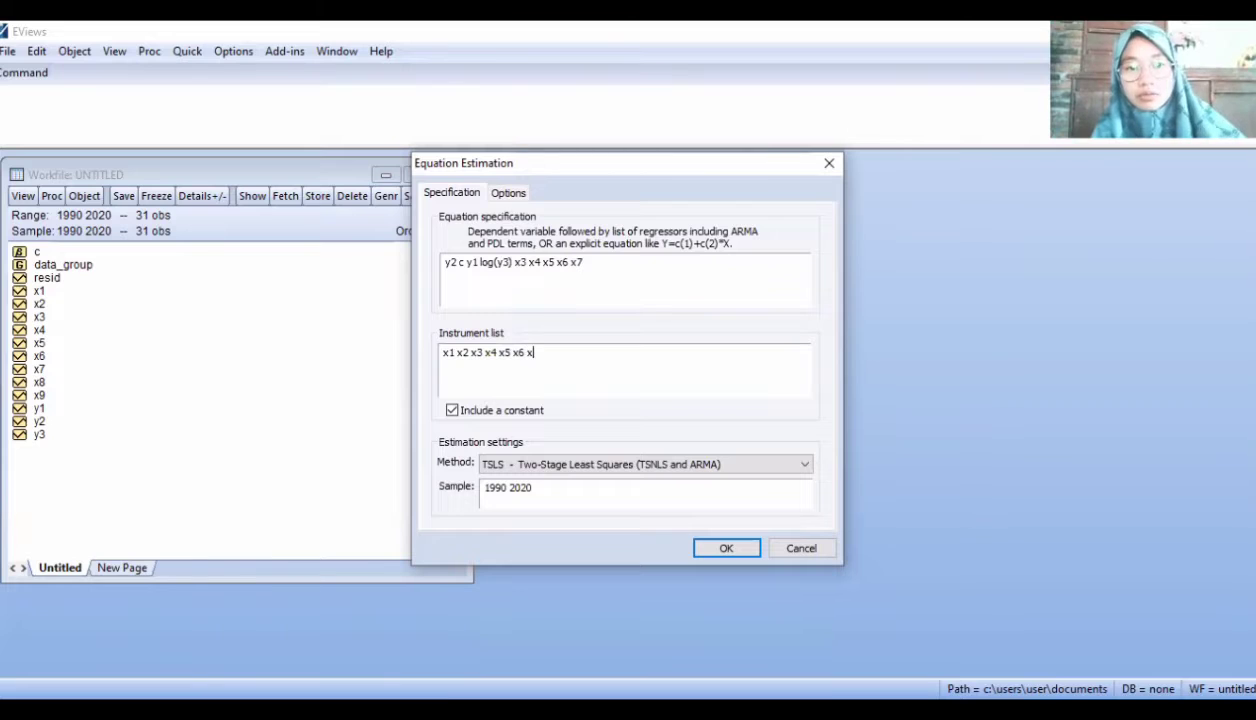
{"action": "type", "text": "8 x9"}
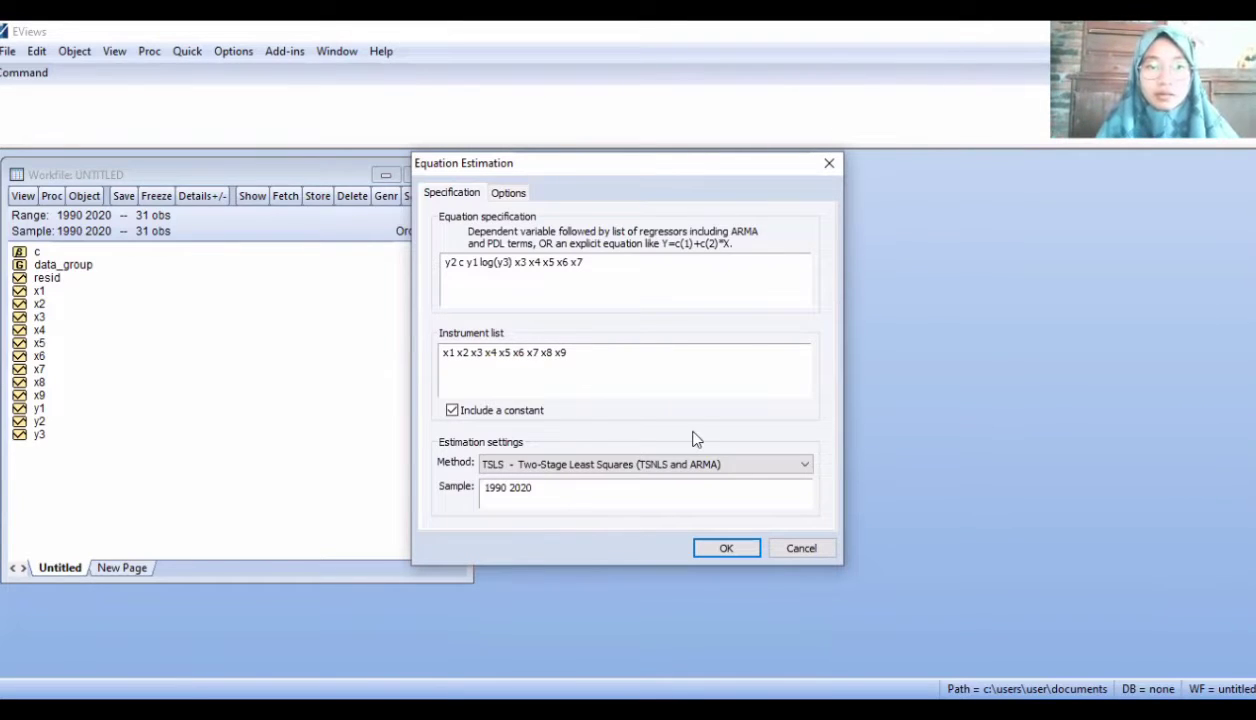
{"action": "left_click", "coordinate": [730, 549]}
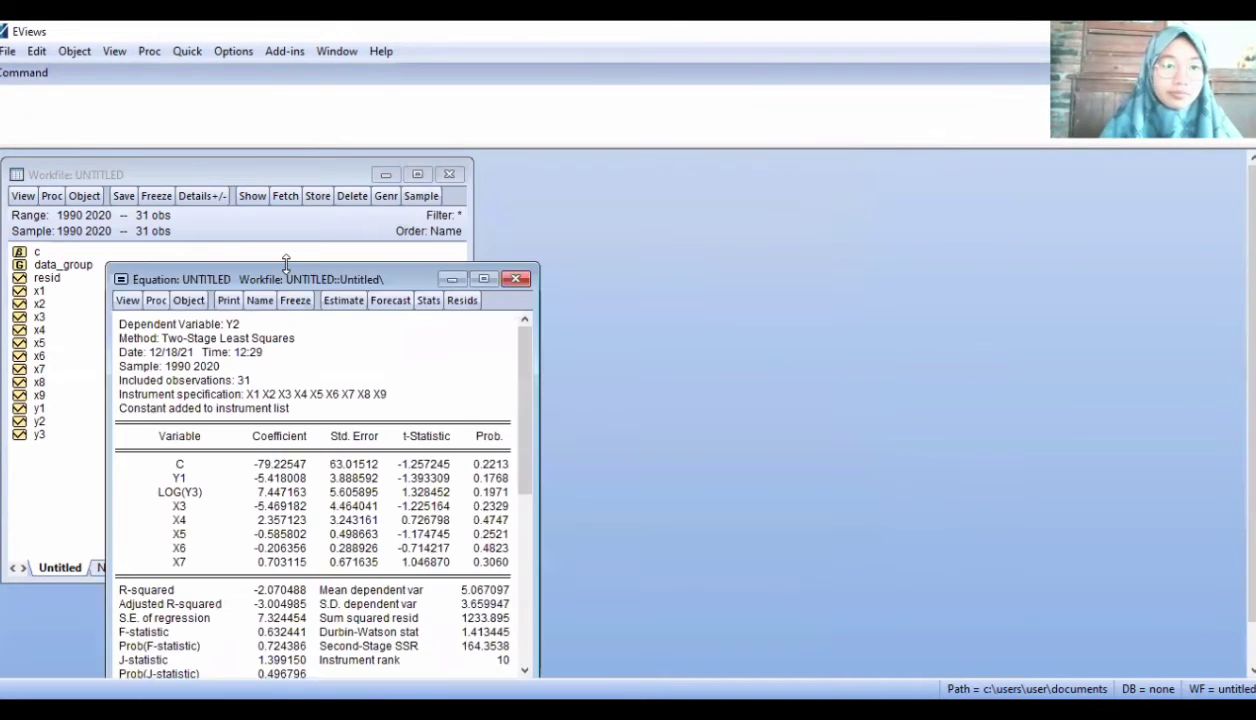
- Run the histogram normality test on the y2 equation's residuals
{"action": "left_click_drag", "start_coordinate": [286, 263], "coordinate": [318, 211]}
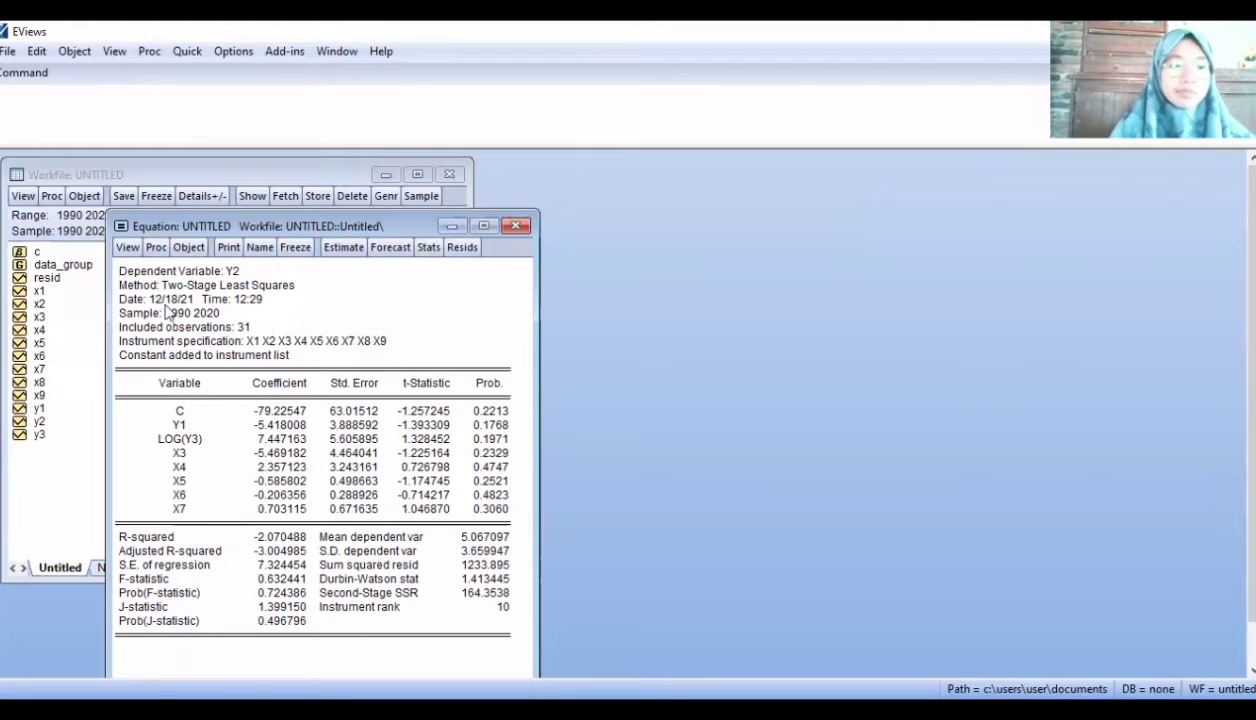
{"action": "left_click", "coordinate": [127, 248]}
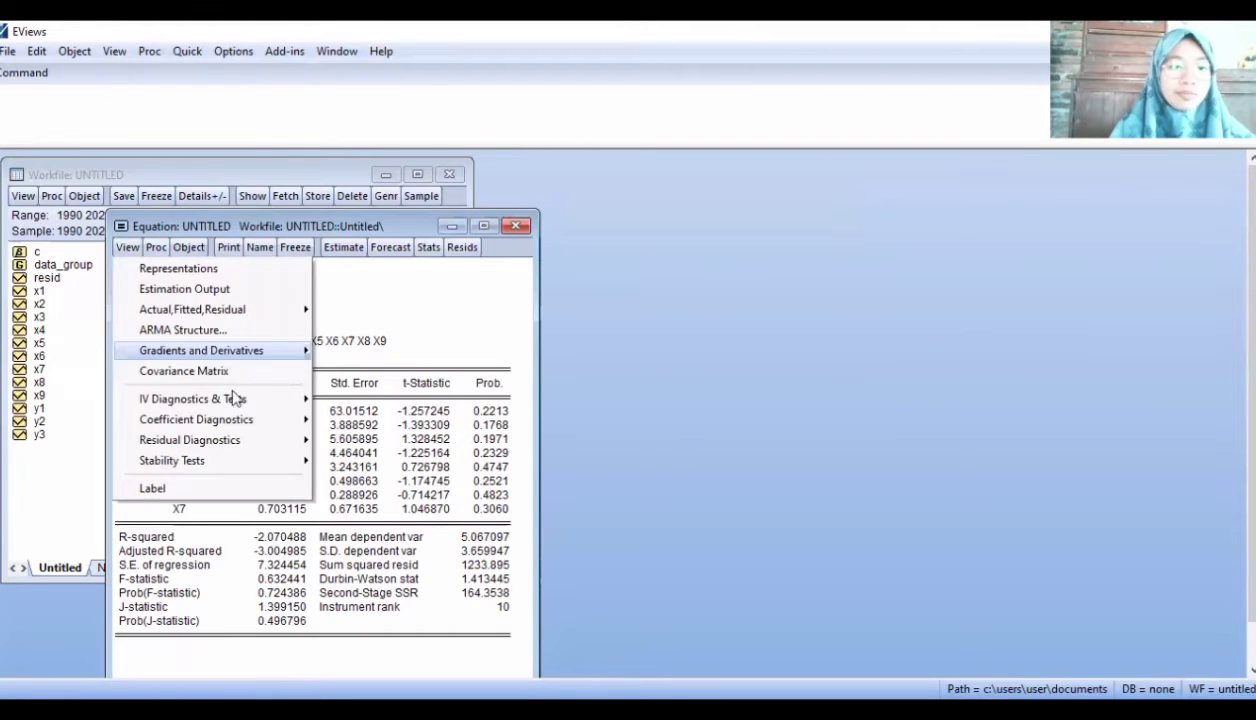
{"action": "mouse_move", "coordinate": [244, 440]}
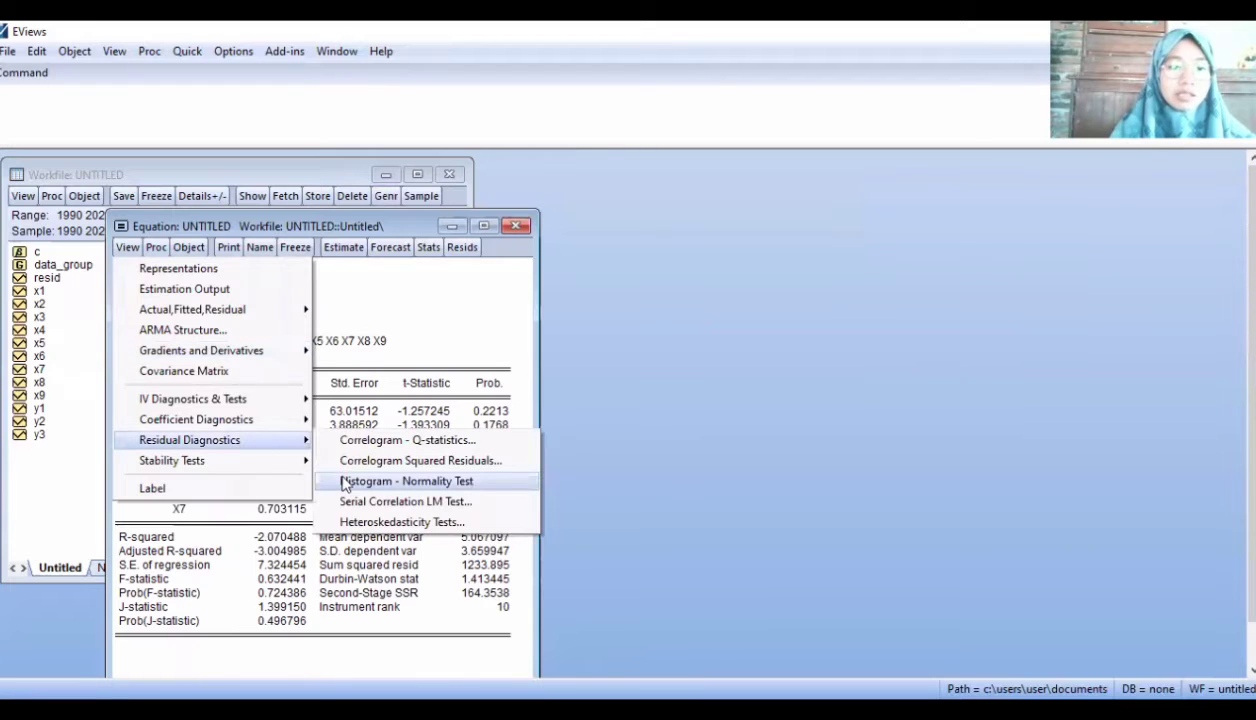
{"action": "left_click", "coordinate": [486, 478]}
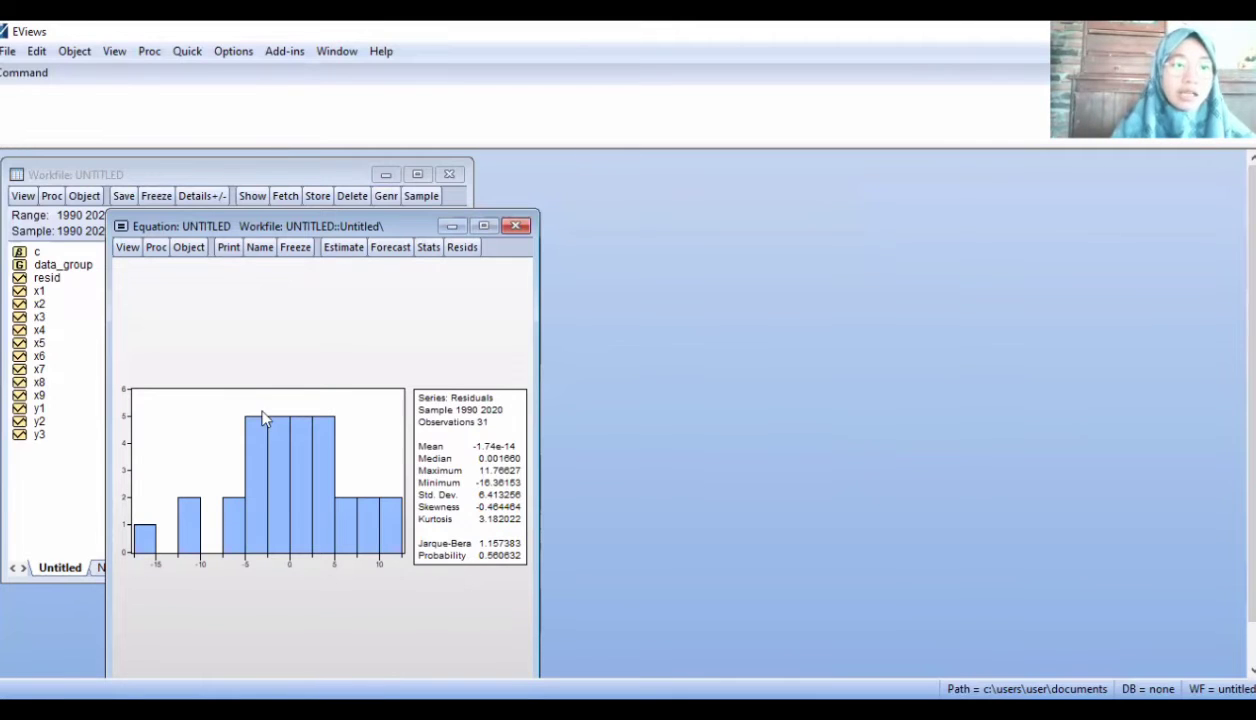
- Run the serial correlation LM test on the y2 equation's residuals with 2 lags
{"action": "left_click", "coordinate": [121, 252]}
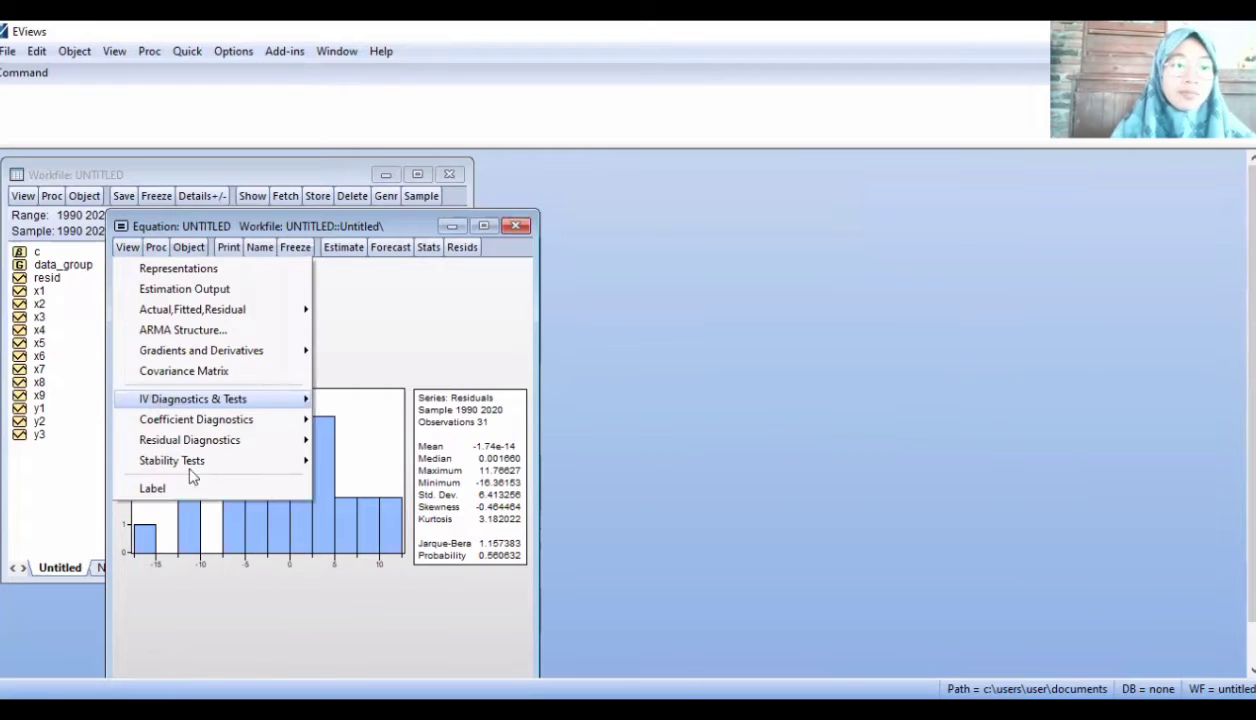
{"action": "mouse_move", "coordinate": [192, 447]}
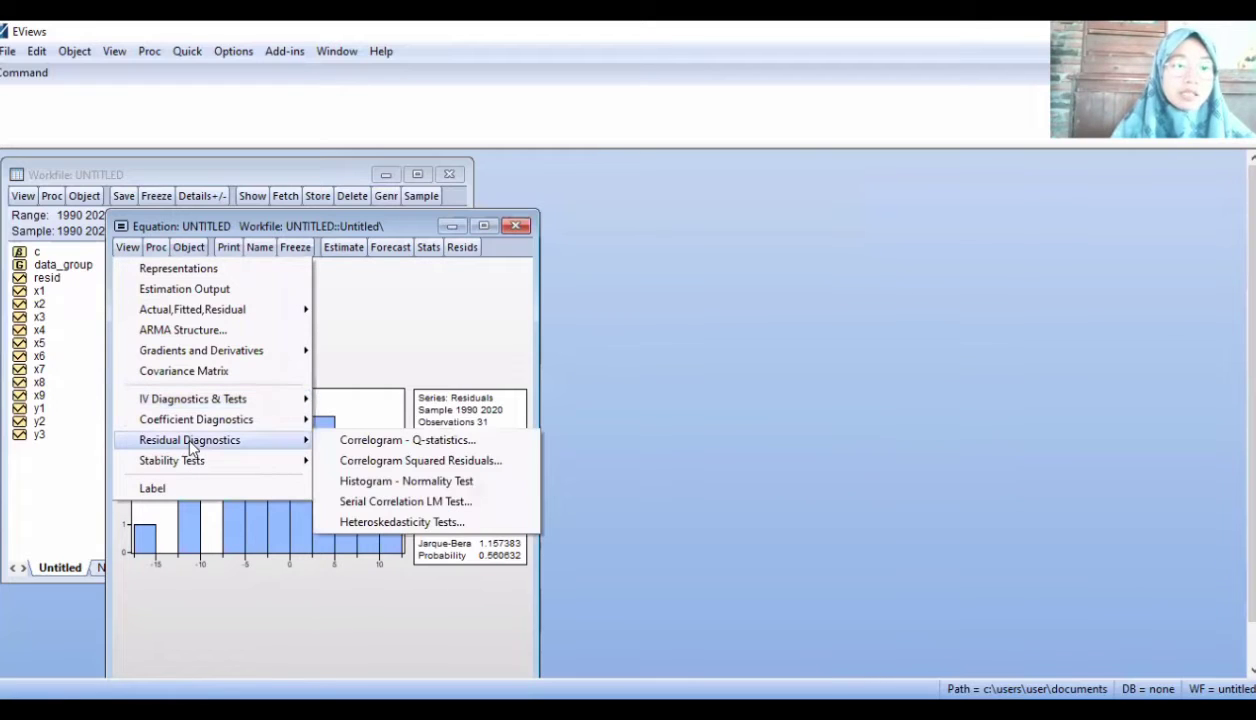
{"action": "left_click", "coordinate": [344, 500]}
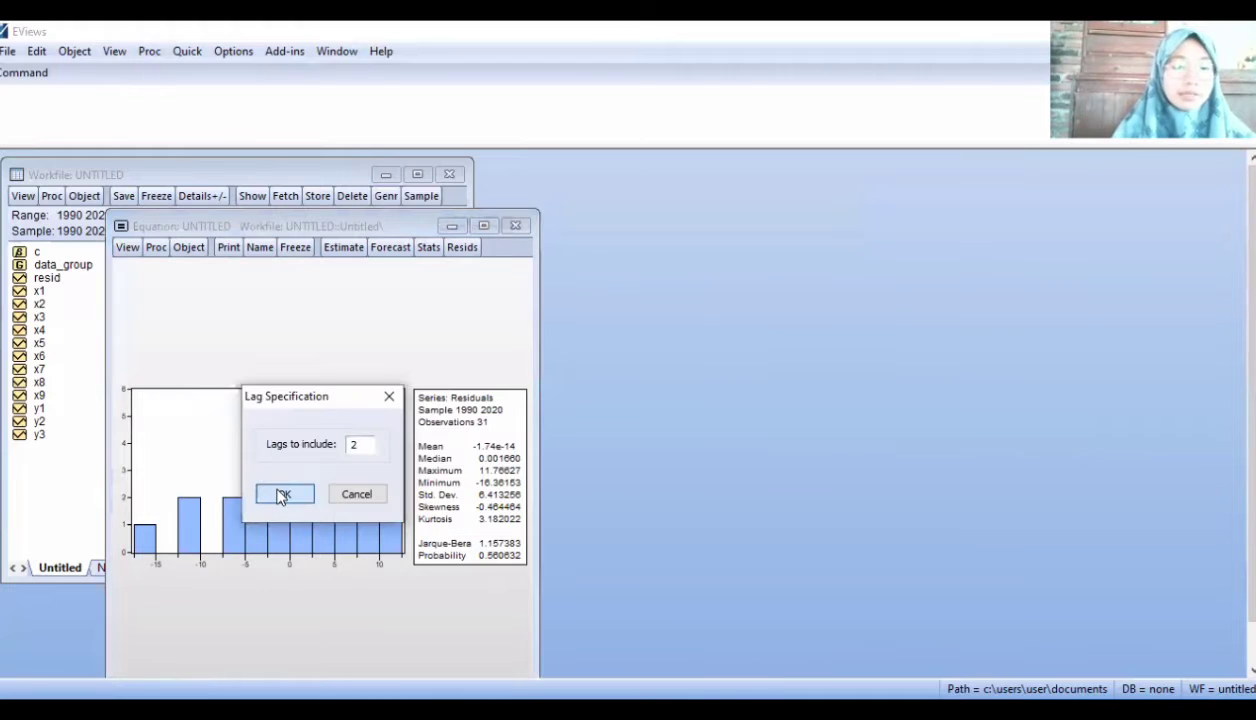
{"action": "left_click", "coordinate": [282, 496]}
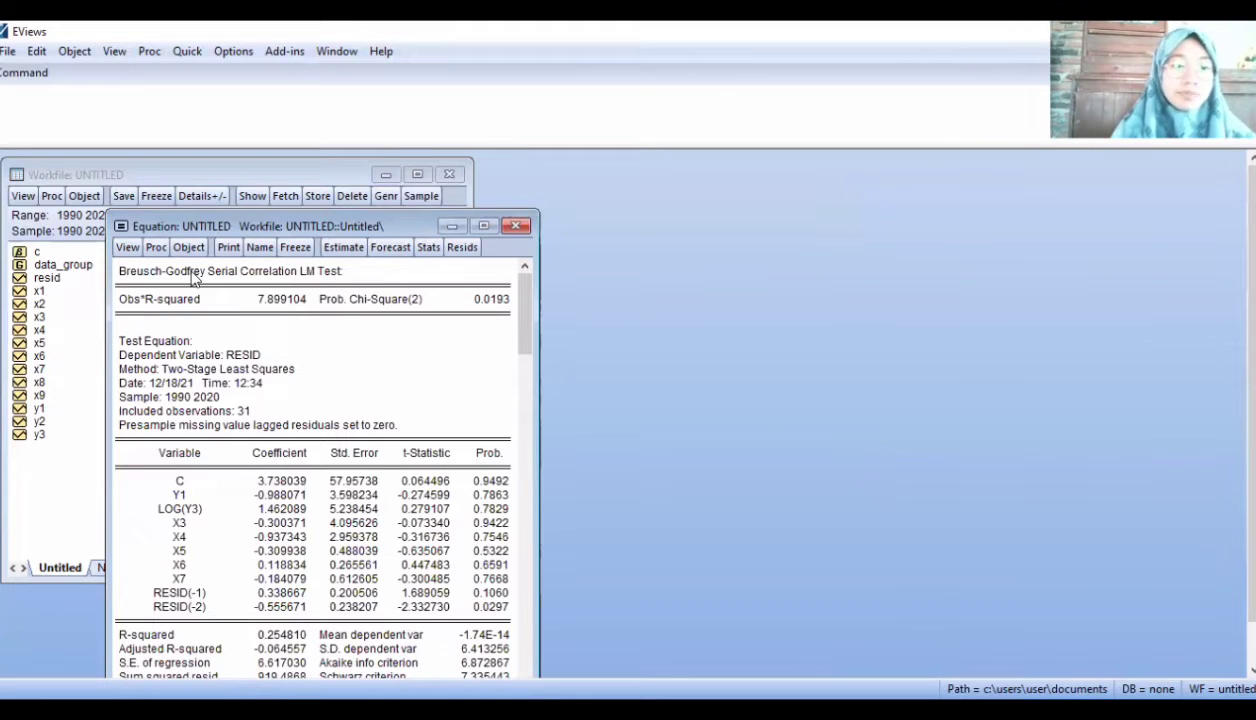
- Run the Breusch-Pagan-Godfrey heteroskedasticity test on the y2 equation with the regressors c y1 log(y3) x3 x4 x5 x6 x7
{"action": "left_click", "coordinate": [128, 248]}
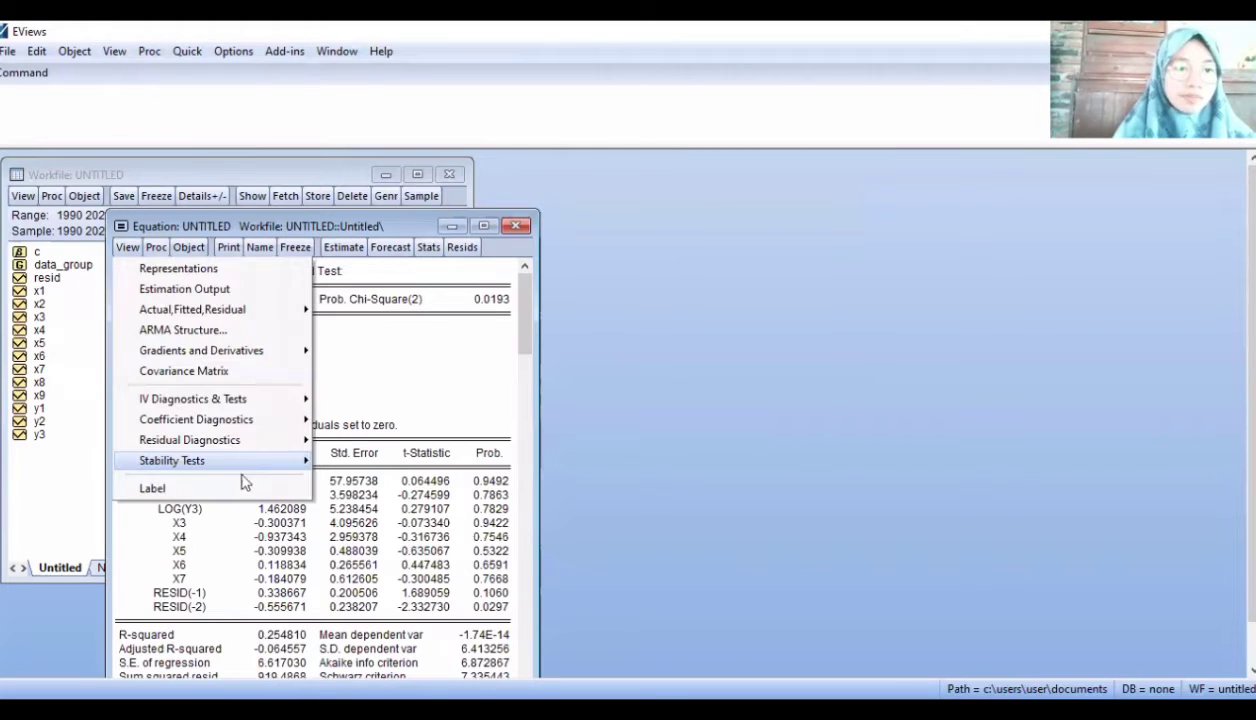
{"action": "mouse_move", "coordinate": [253, 449]}
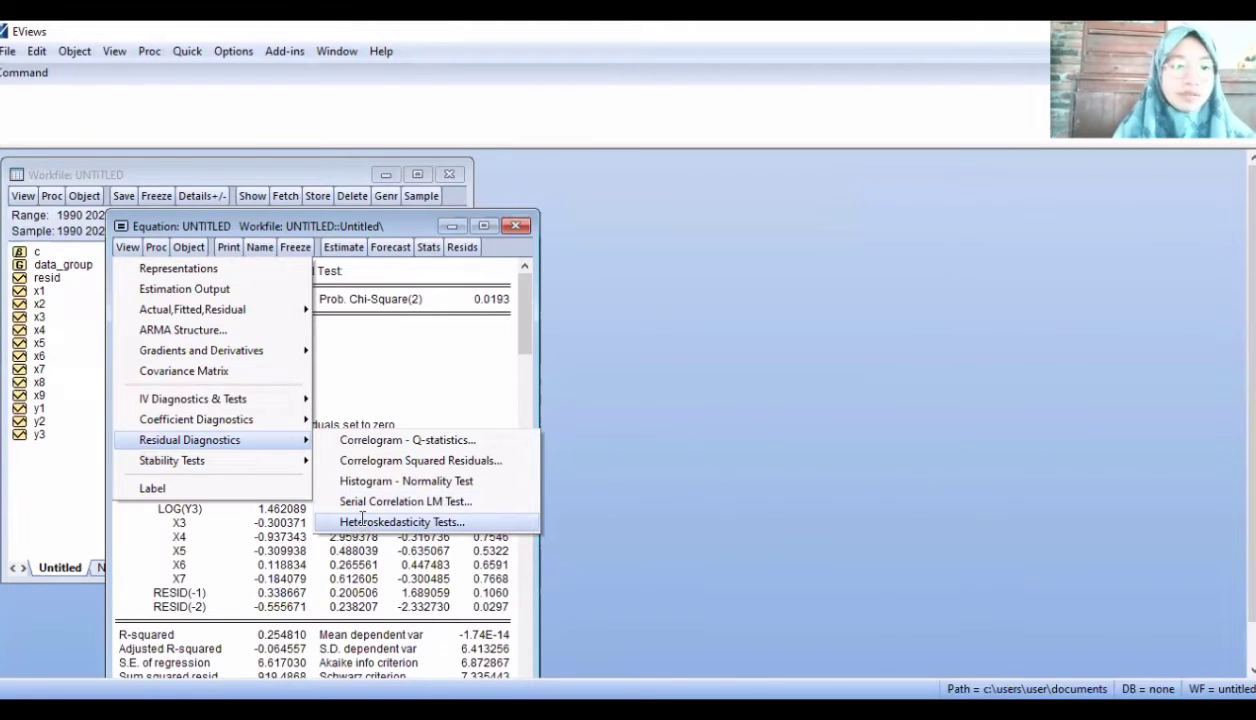
{"action": "left_click", "coordinate": [362, 520]}
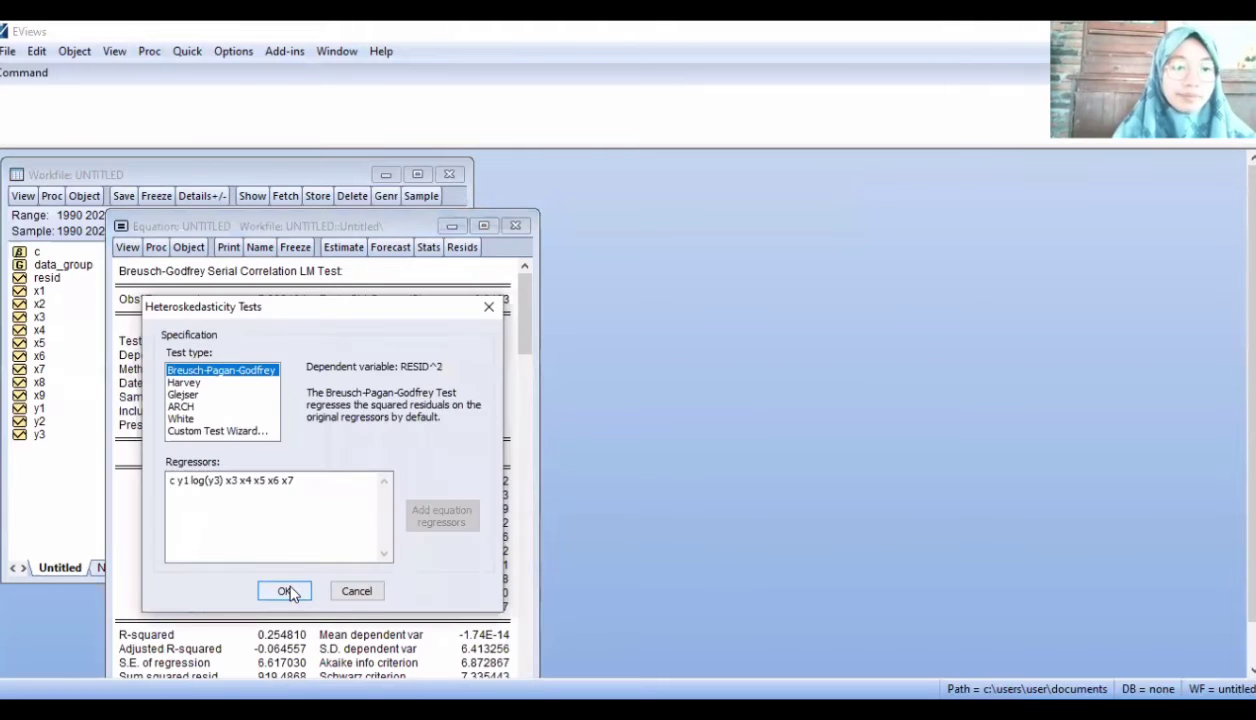
{"action": "key", "text": "Return"}
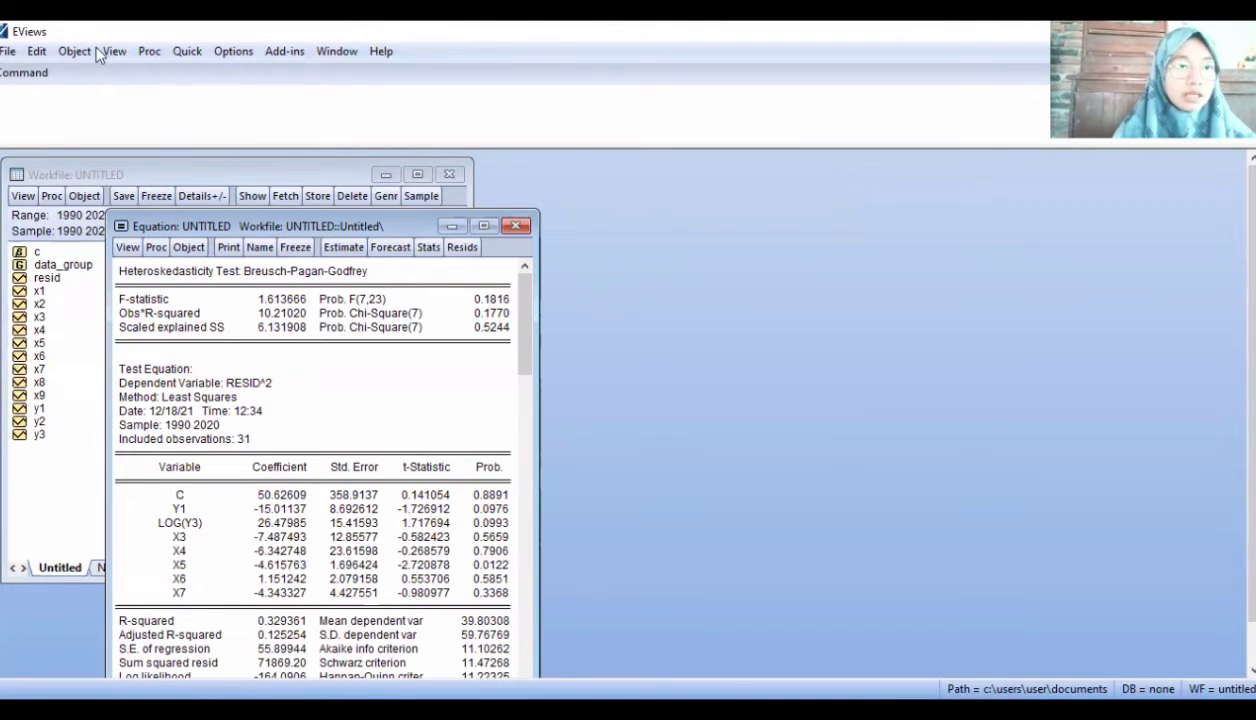
- Compute the correlation matrix for the y2 equation's regressors y1 log(y3) x3 x4 x5 x6 x7
{"action": "left_click", "coordinate": [187, 51]}
{"action": "mouse_move", "coordinate": [232, 204]}
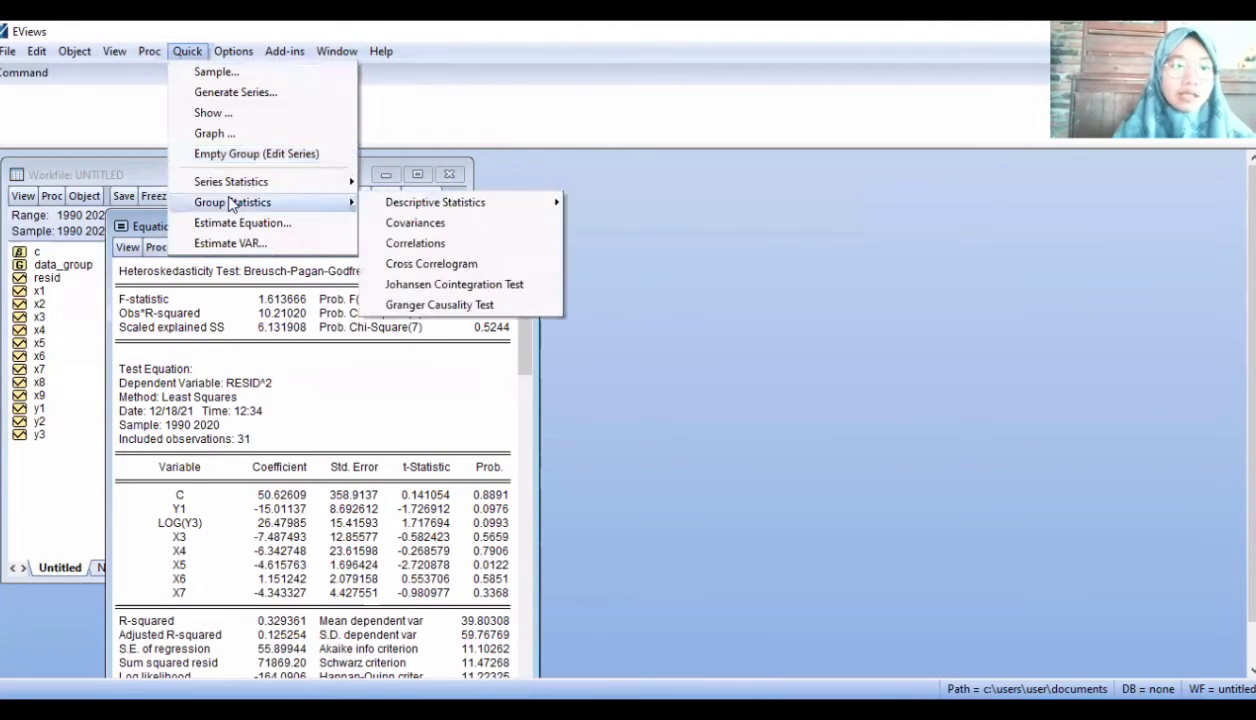
{"action": "left_click", "coordinate": [417, 245]}
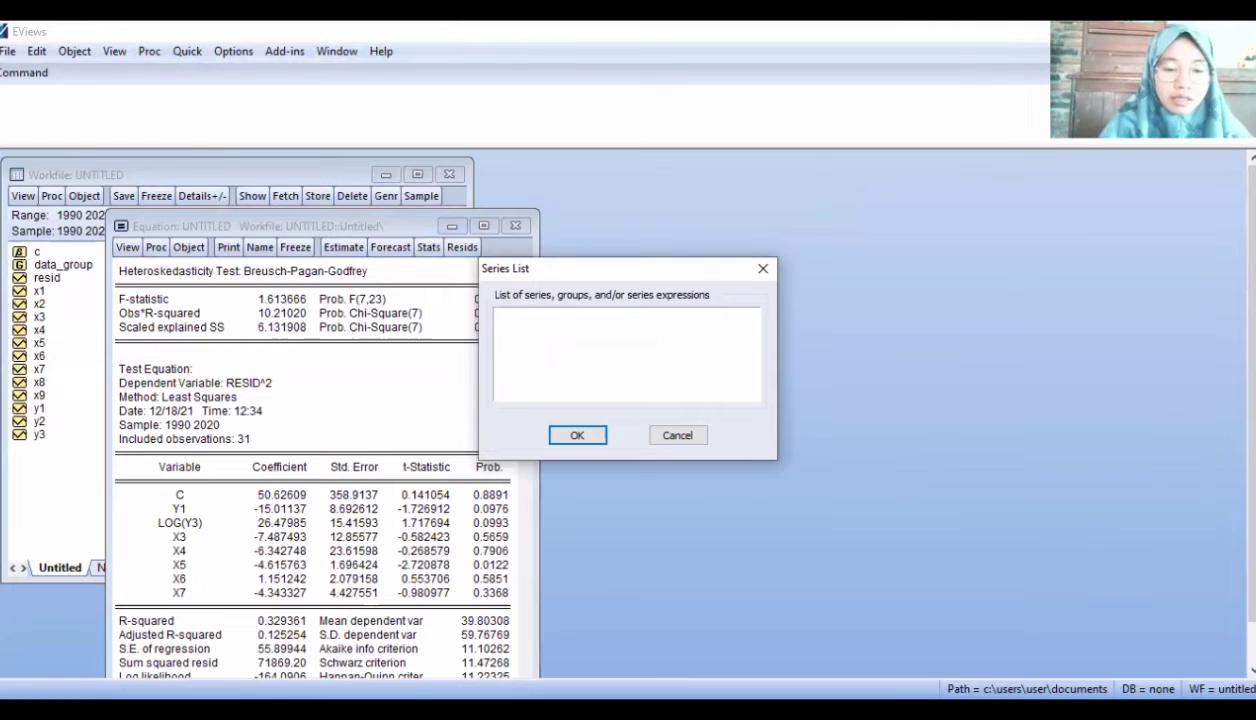
{"action": "type", "text": "y"}
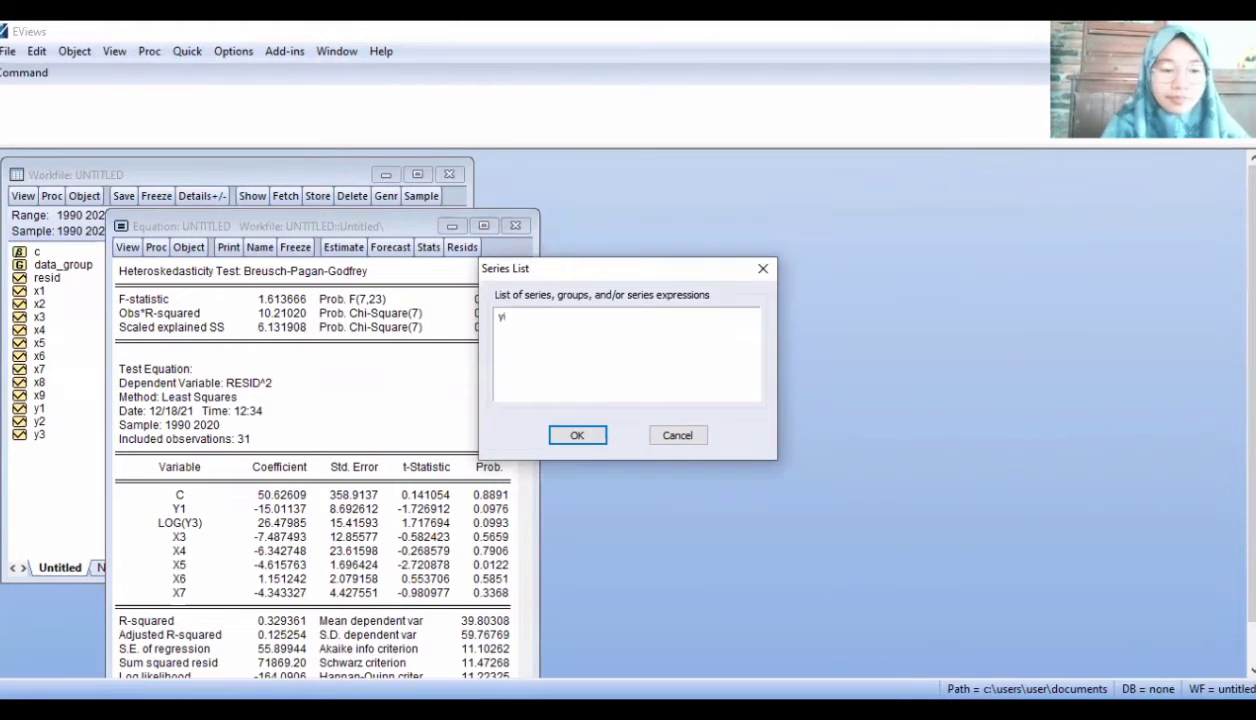
{"action": "type", "text": "1l"}
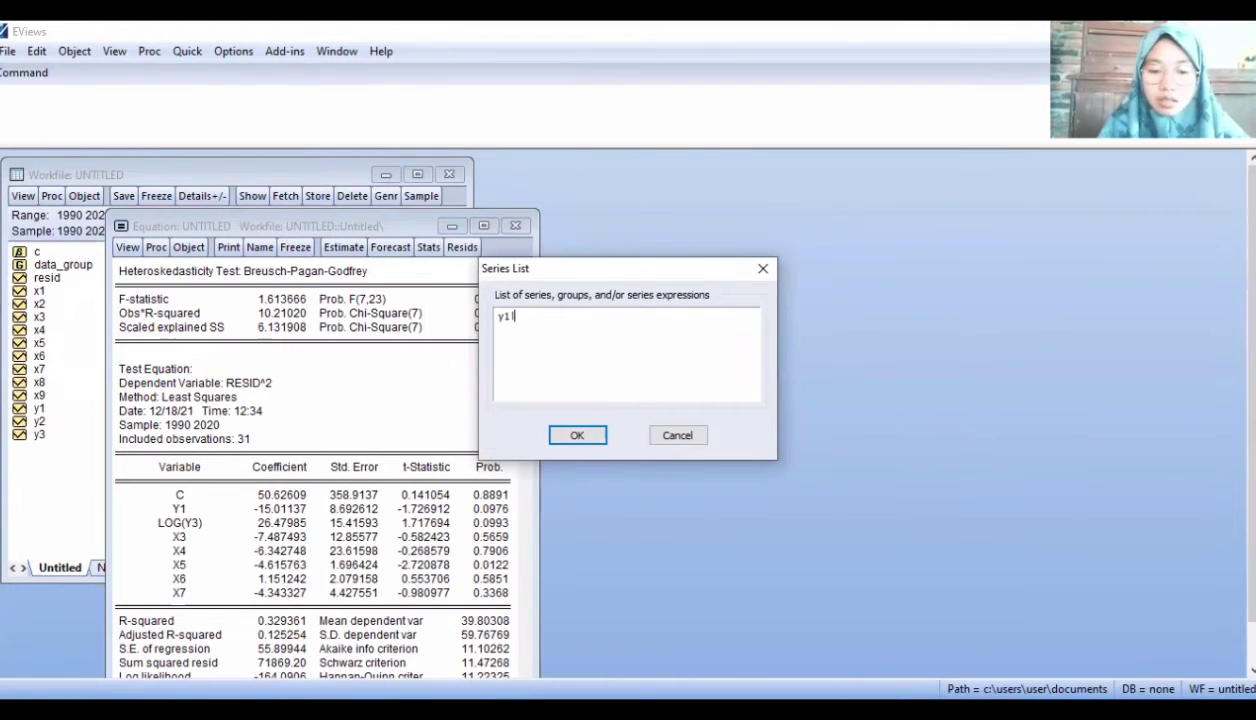
{"action": "type", "text": "og("}
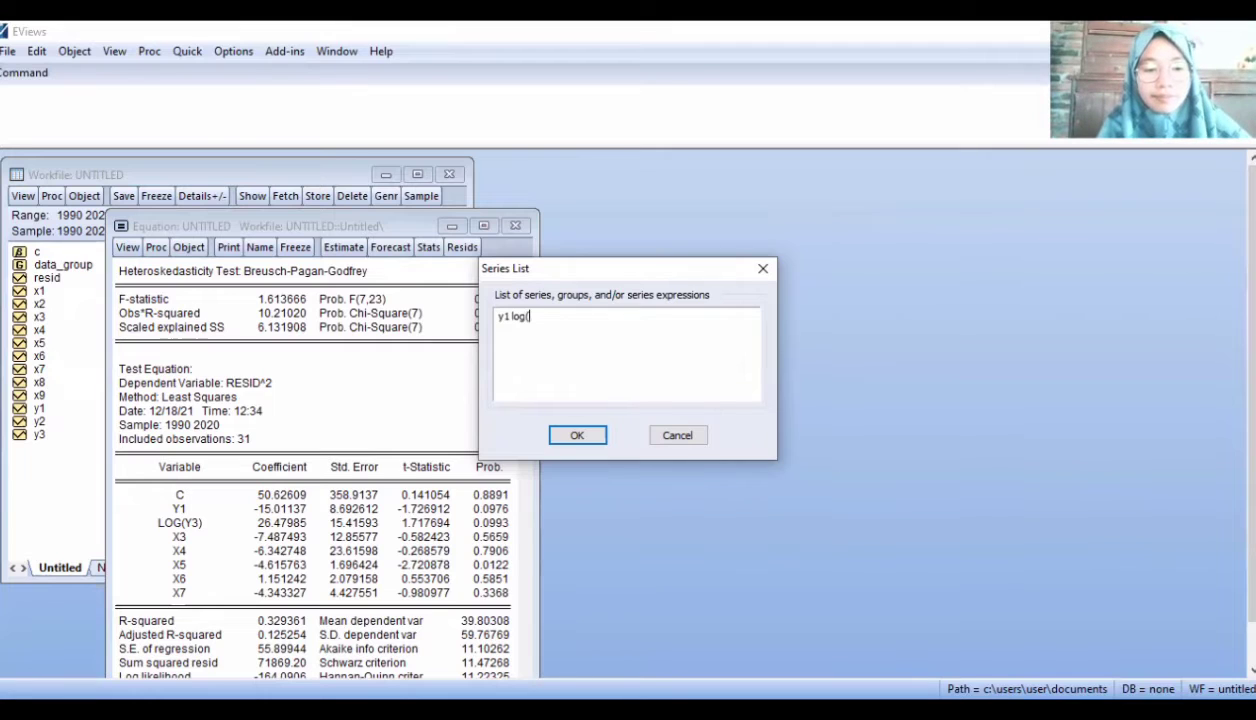
{"action": "type", "text": "y3)"}
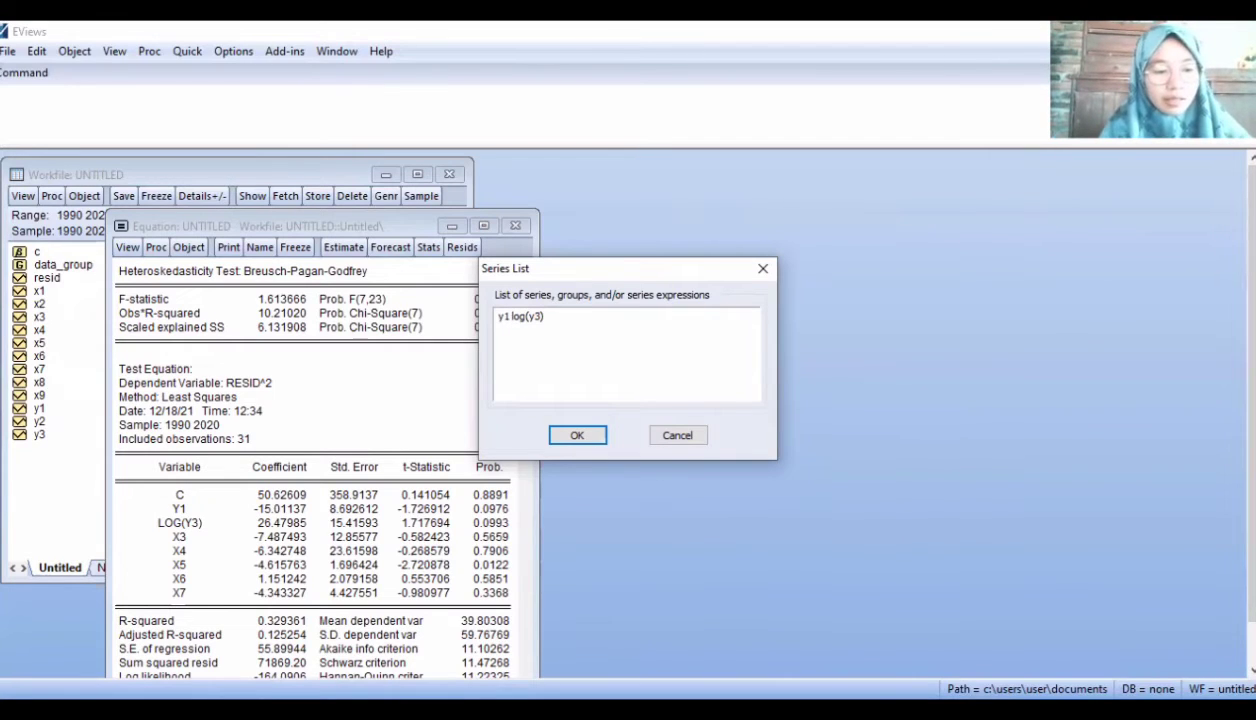
{"action": "type", "text": " x"}
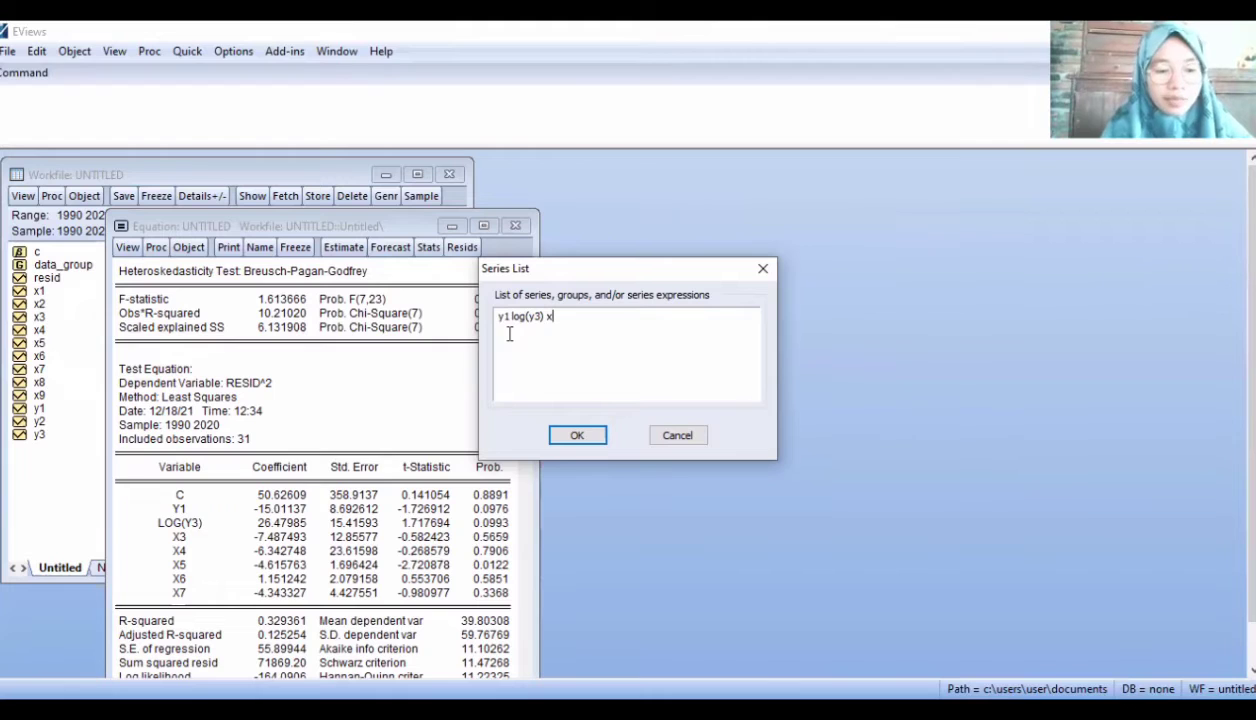
{"action": "type", "text": "3 x4 x"}
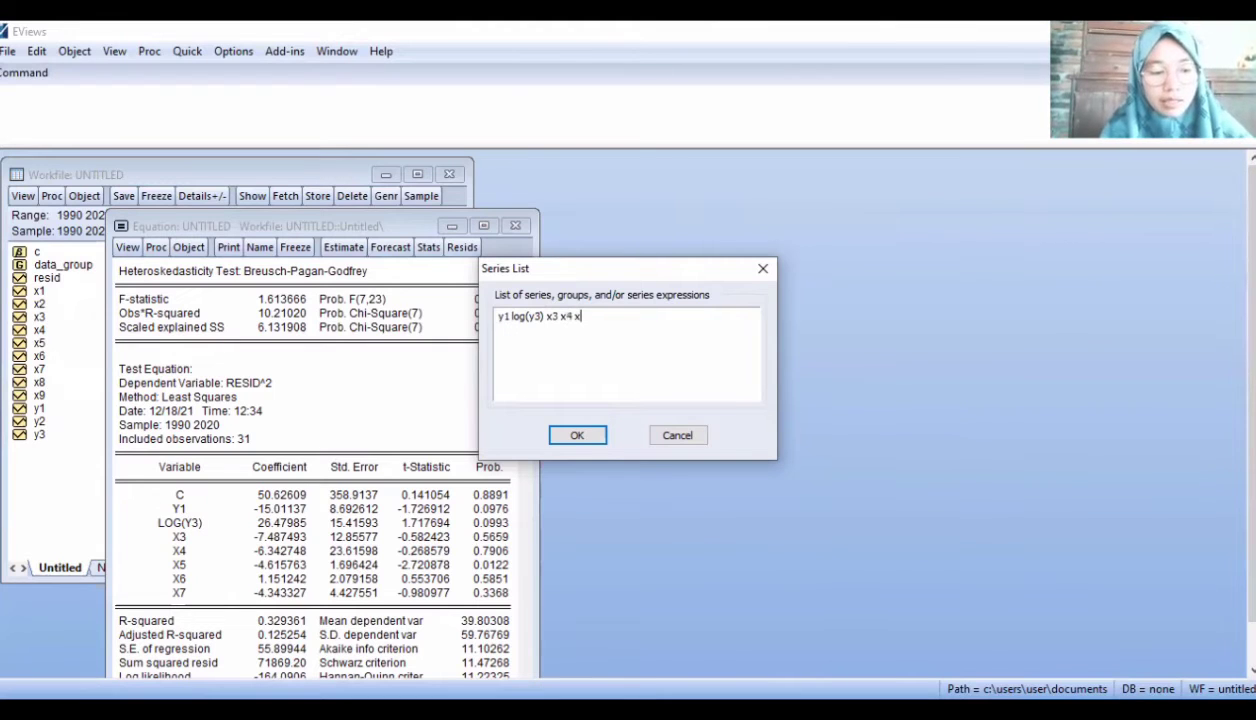
{"action": "type", "text": "5 x6 x7"}
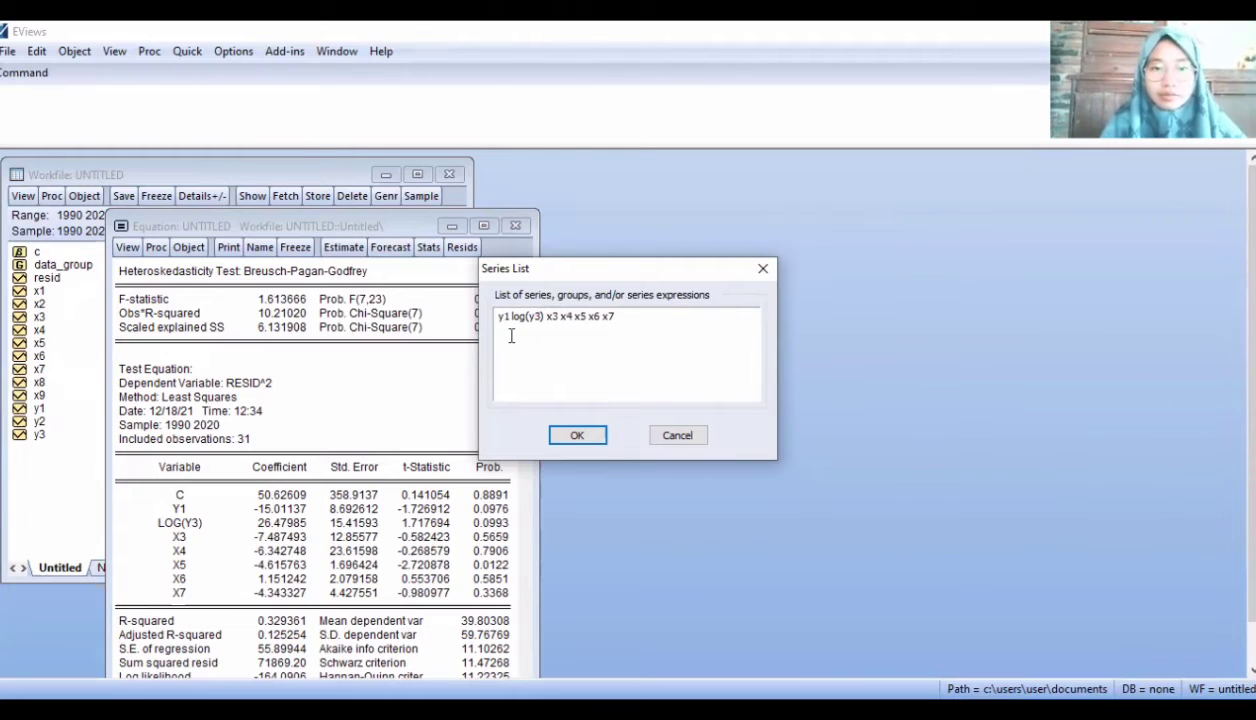
{"action": "left_click", "coordinate": [572, 439]}
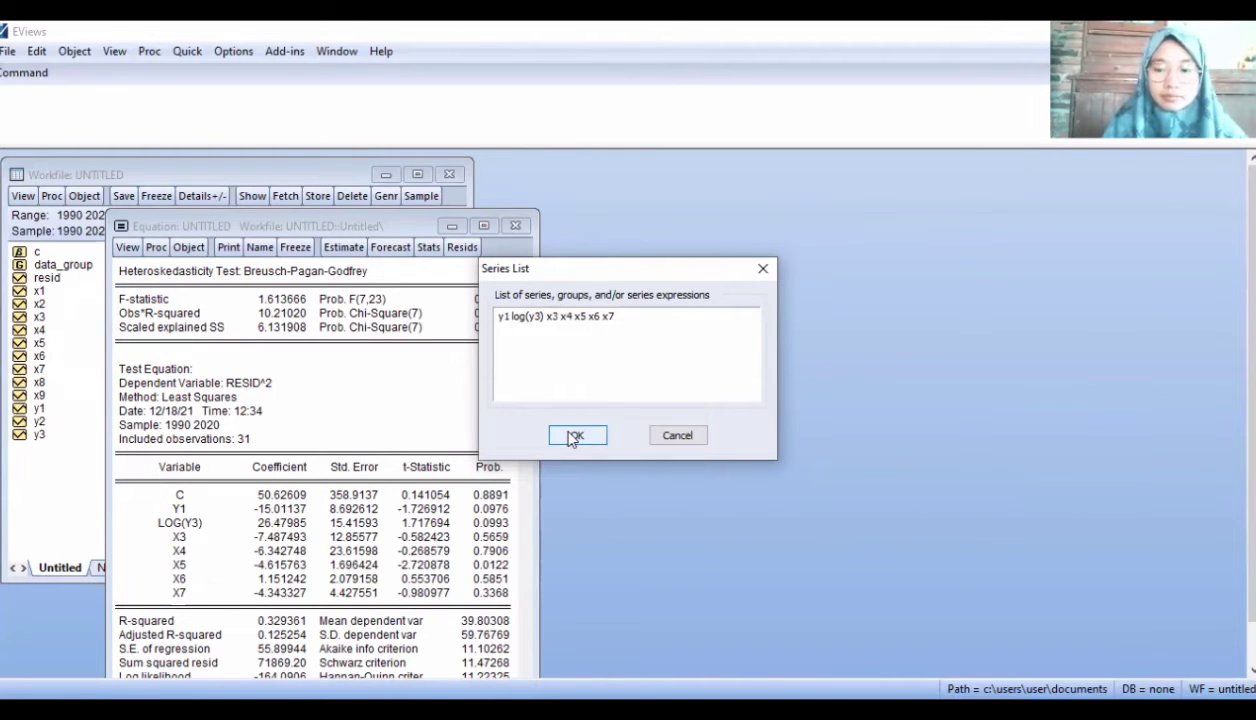
{"action": "left_click", "coordinate": [573, 437]}
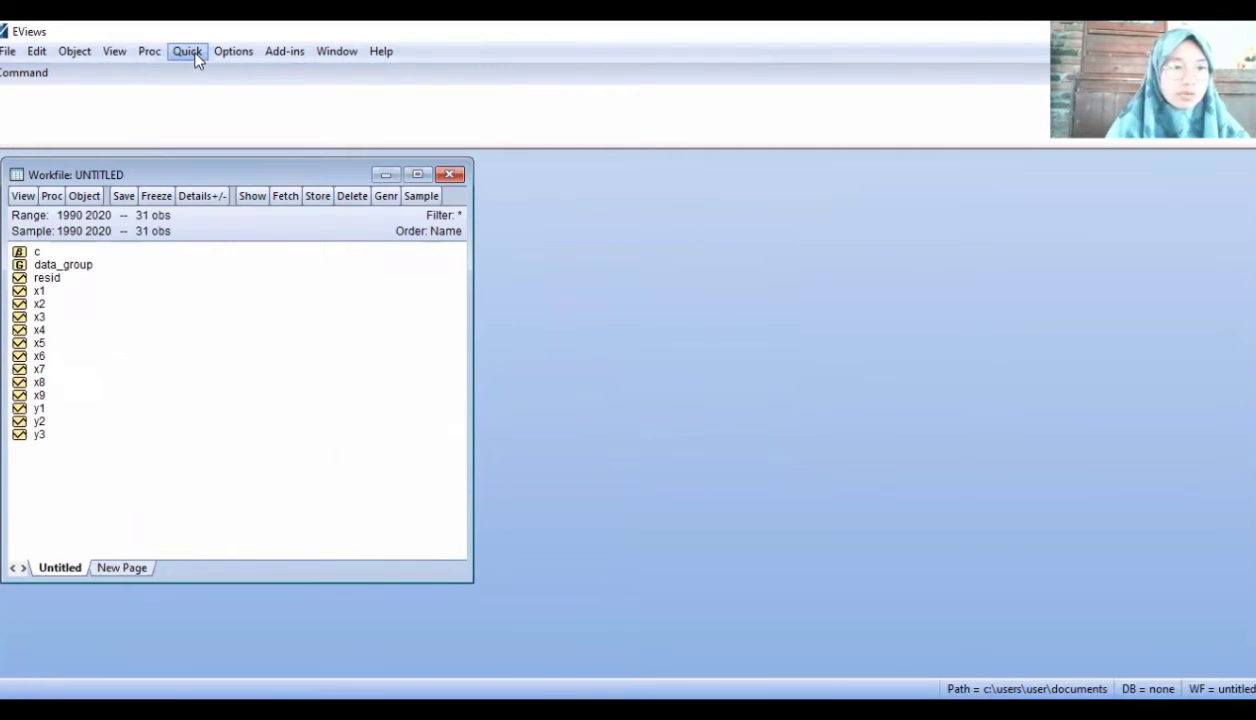
- Start a new equation estimation with the specification log(y30) c y1 y2 x4 x5 x6 x8 x9
{"action": "left_click", "coordinate": [190, 52]}
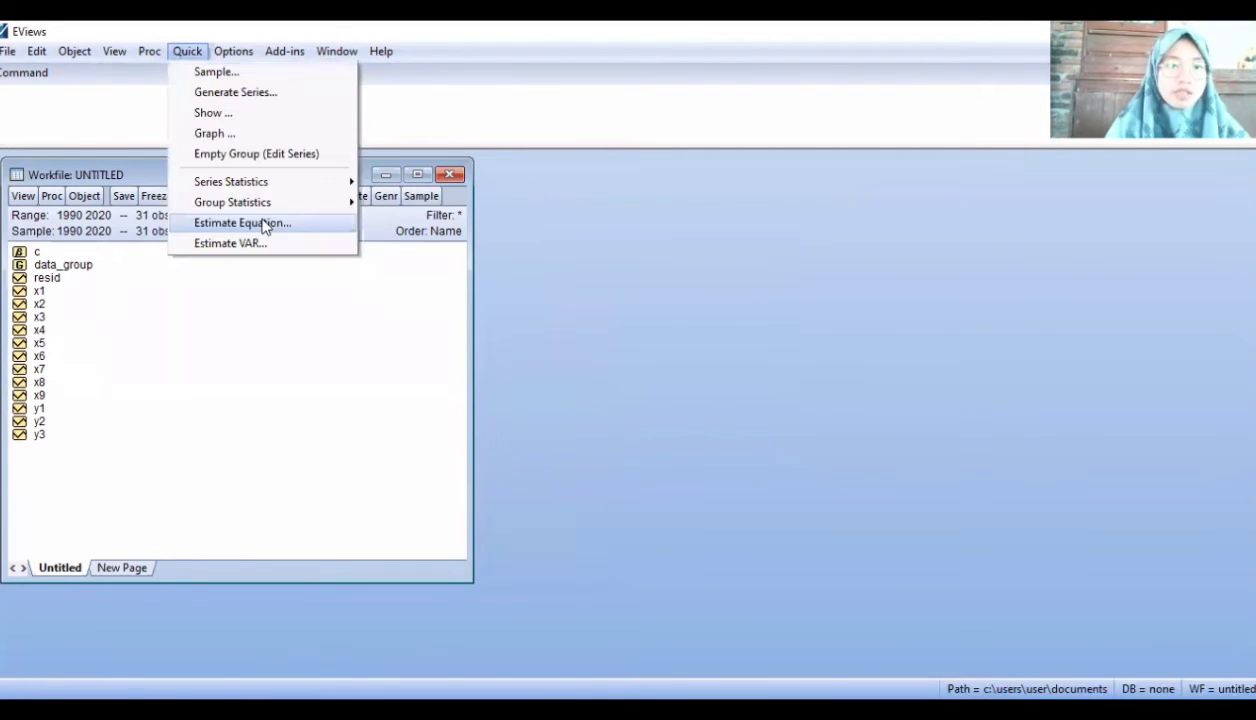
{"action": "key", "text": "Return"}
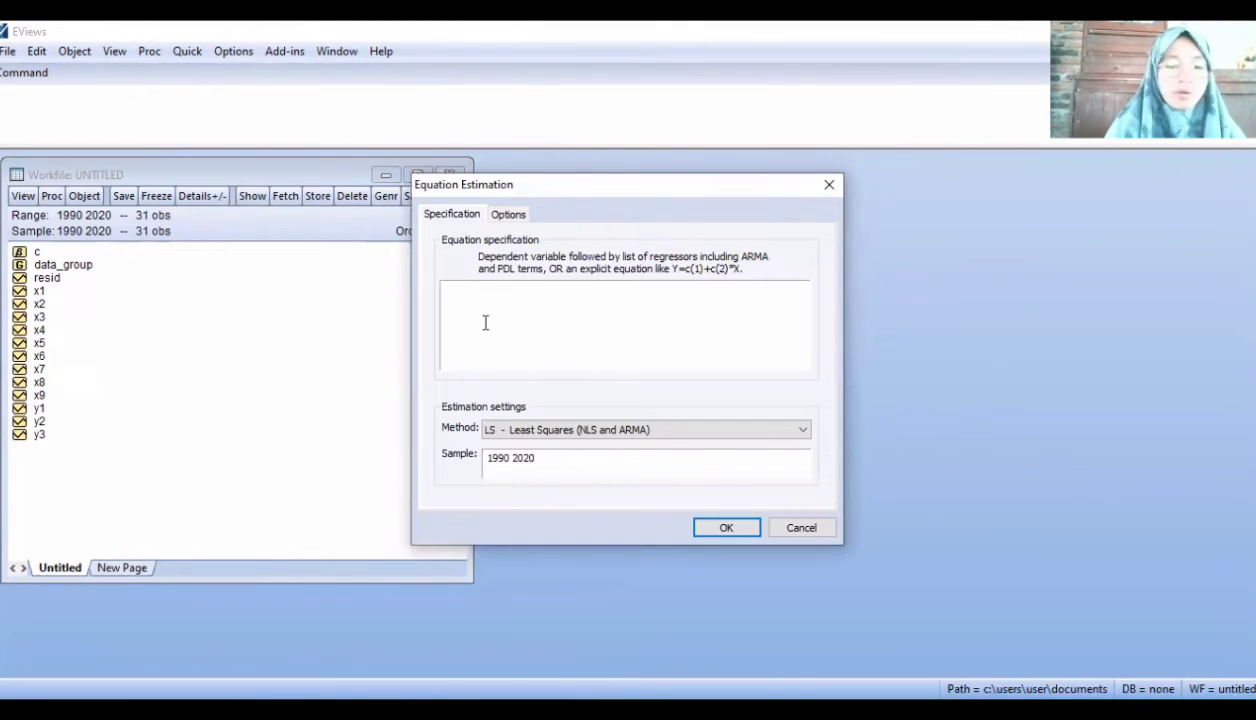
{"action": "left_click", "coordinate": [485, 322]}
{"action": "type", "text": "log"}
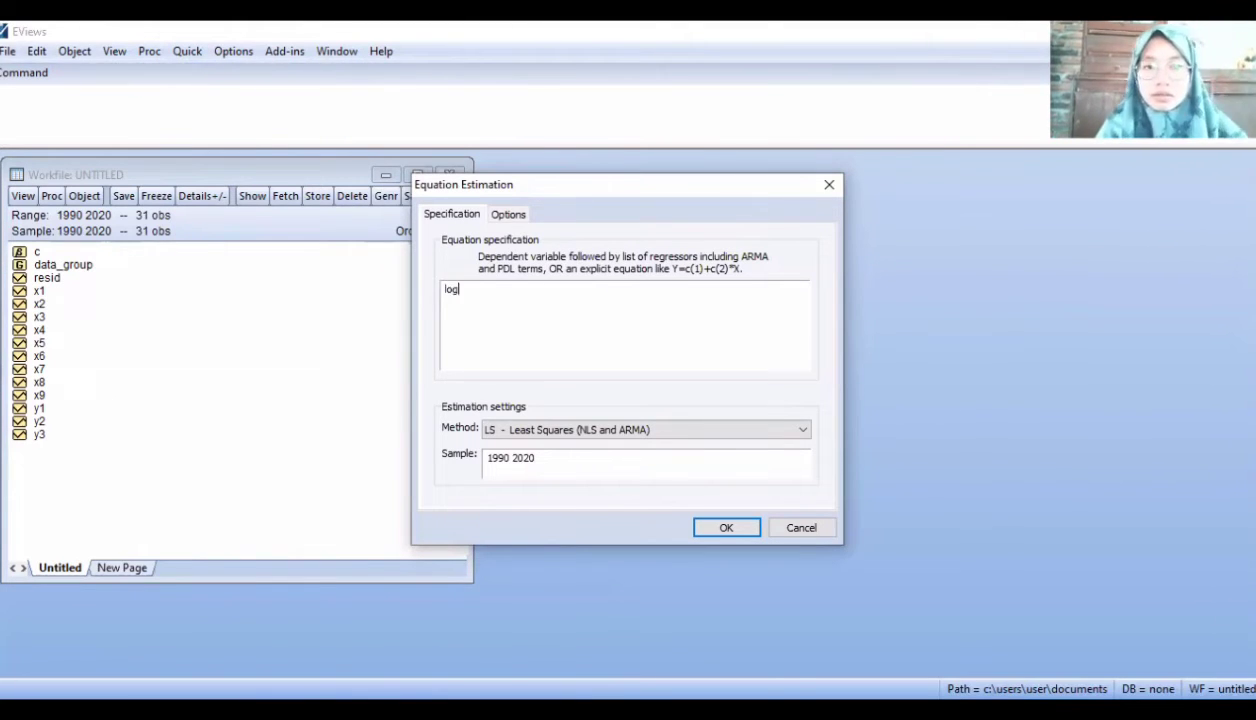
{"action": "type", "text": "(y3"}
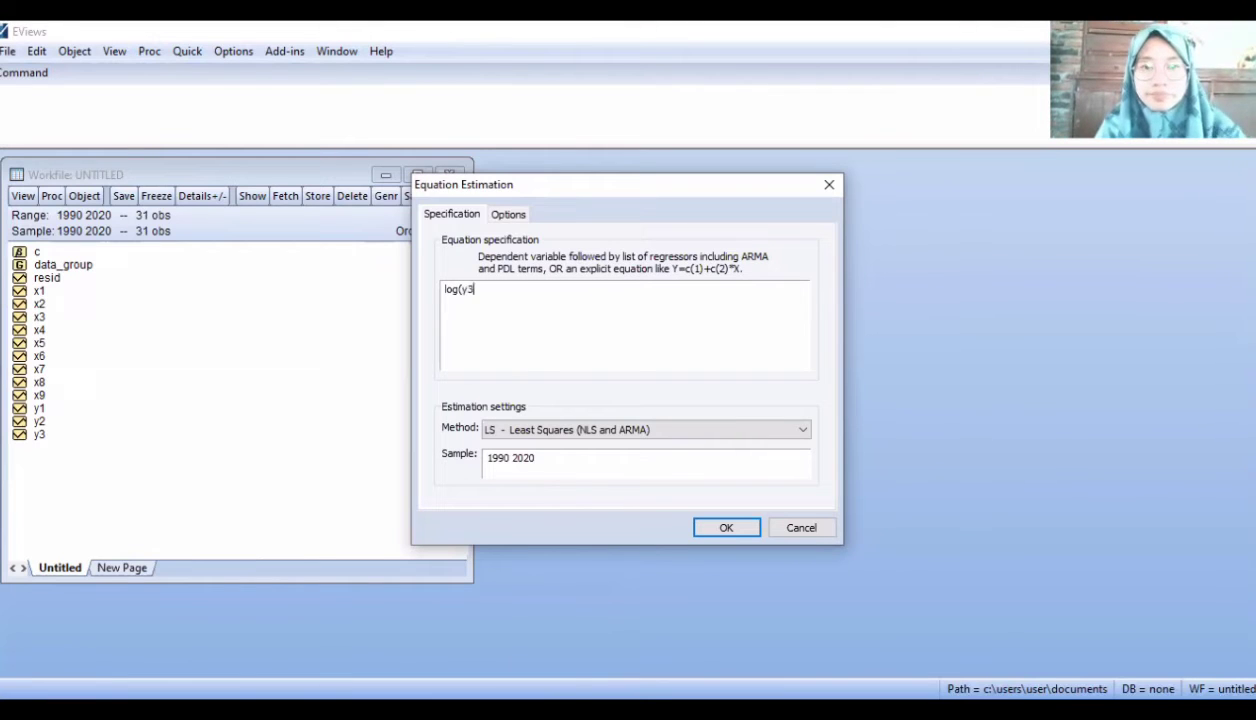
{"action": "type", "text": "0"}
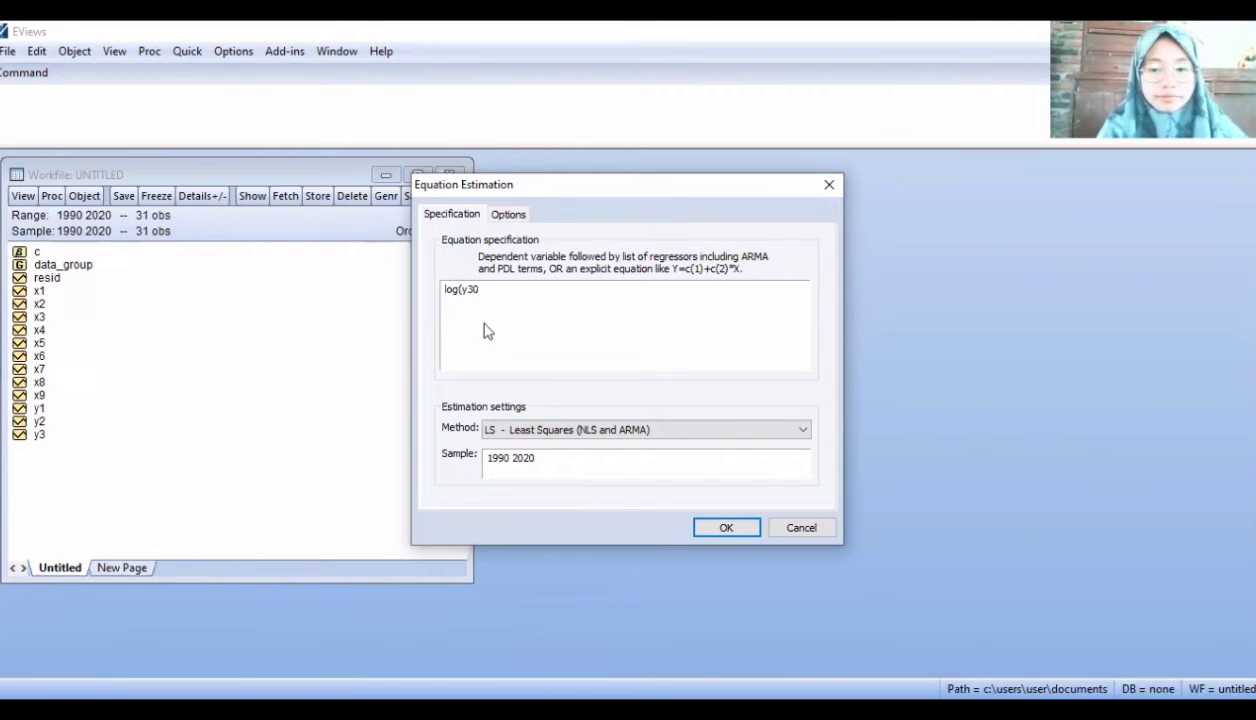
{"action": "type", "text": ") "}
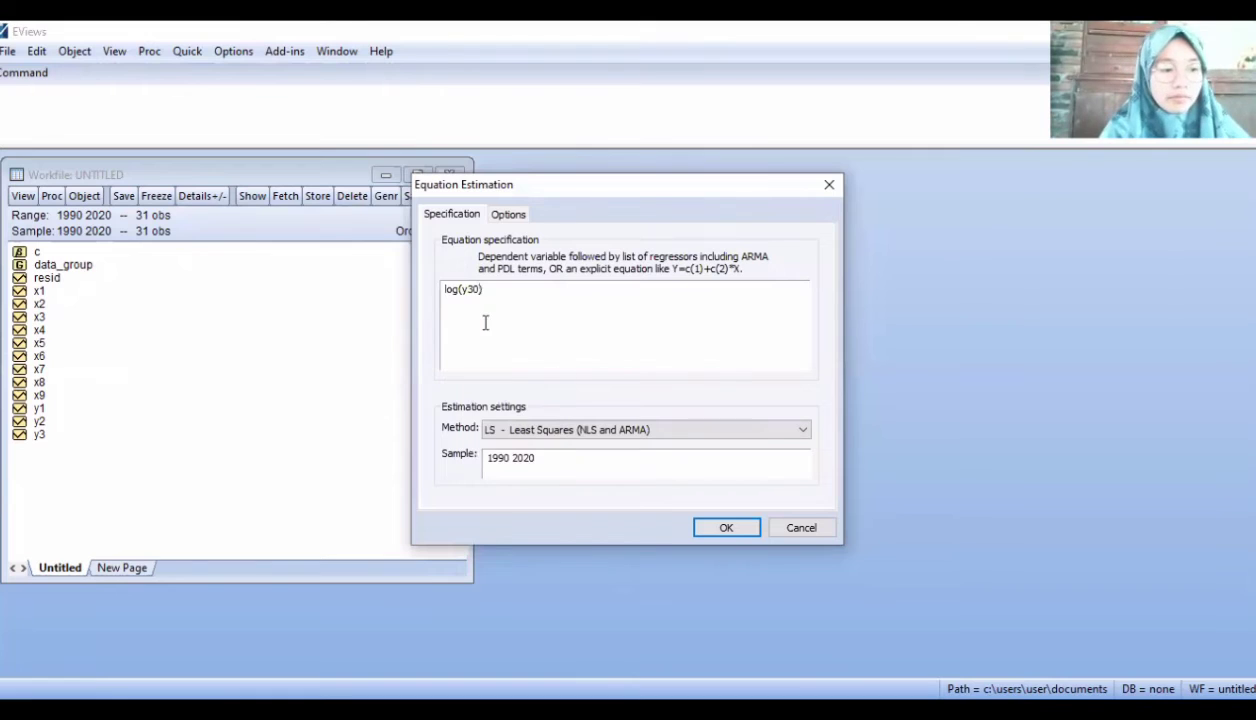
{"action": "type", "text": "c"}
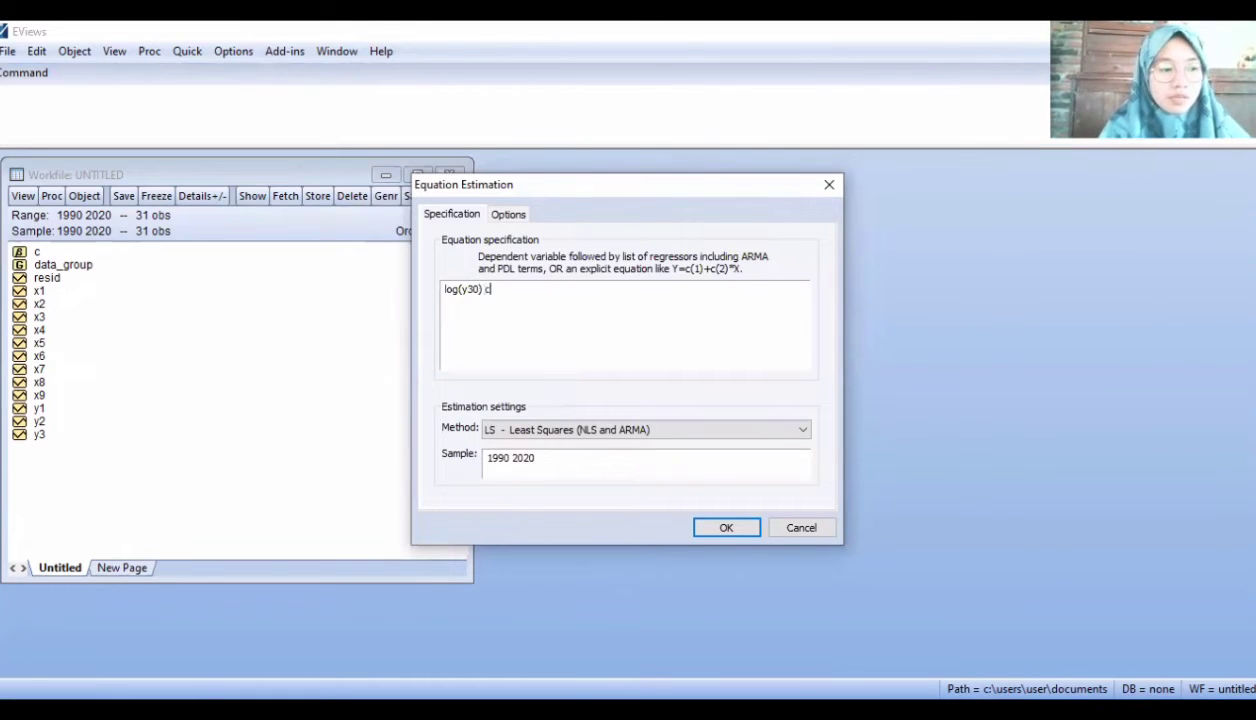
{"action": "type", "text": " y1"}
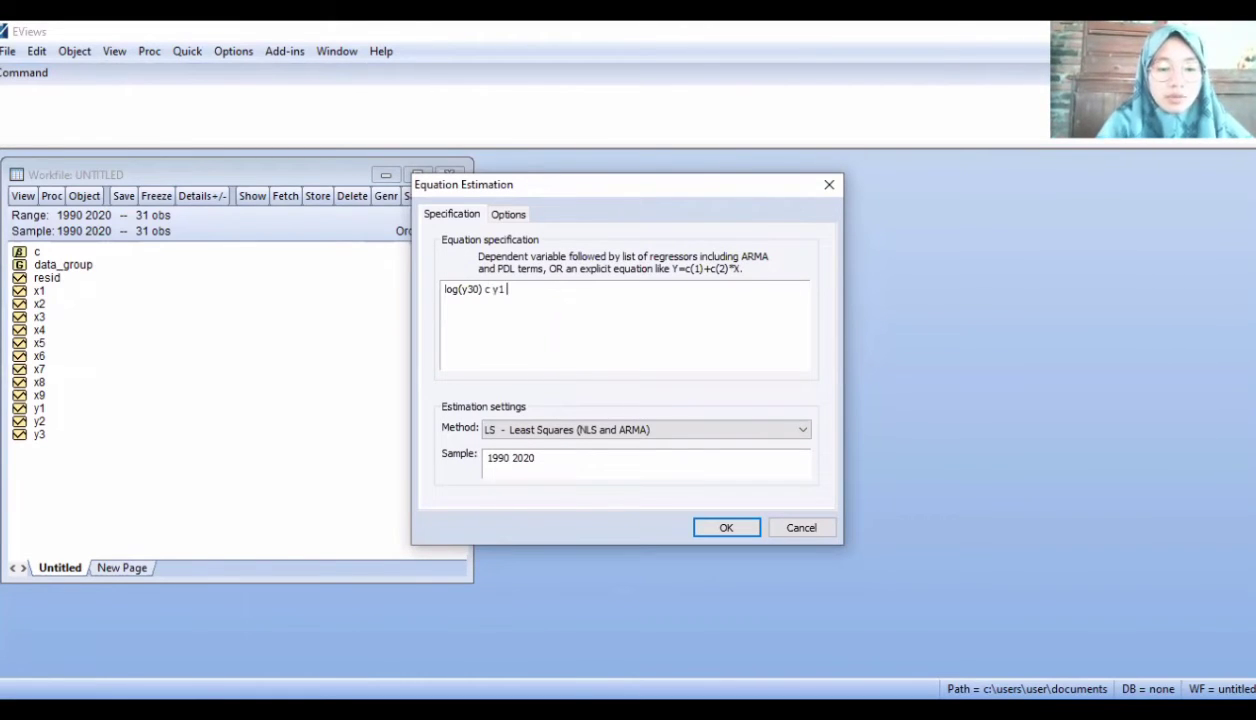
{"action": "type", "text": " y2 "}
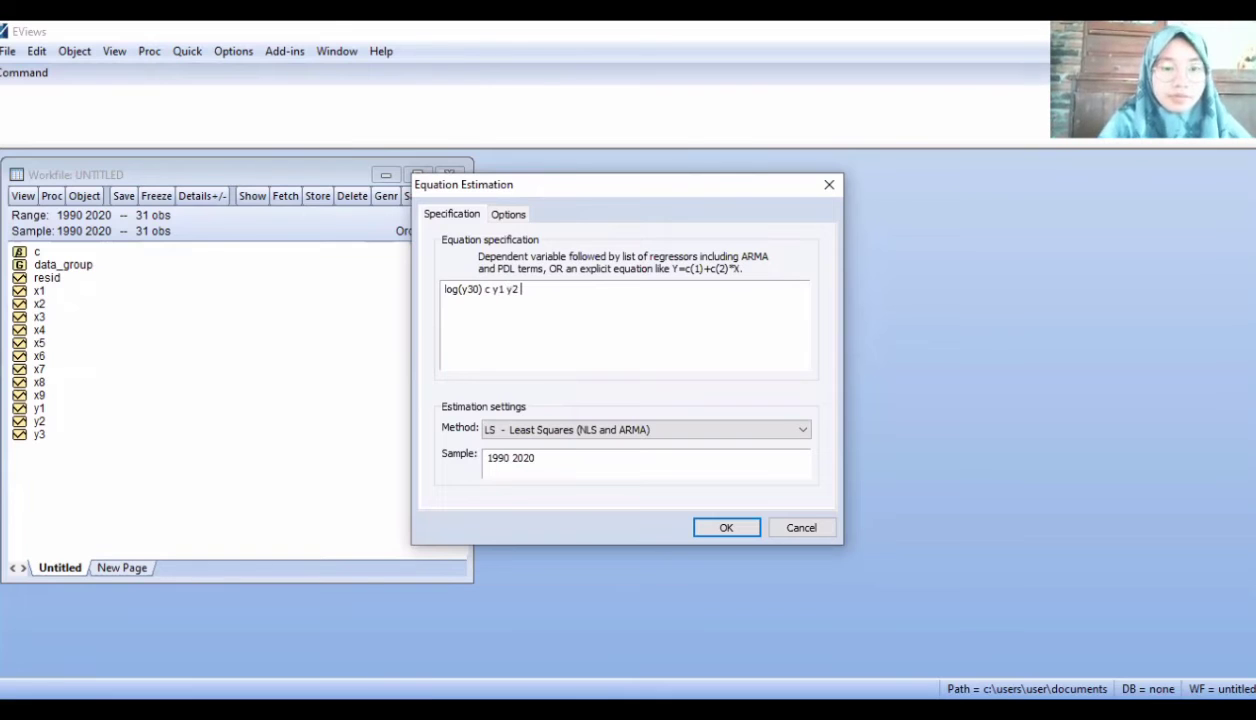
{"action": "type", "text": "x"}
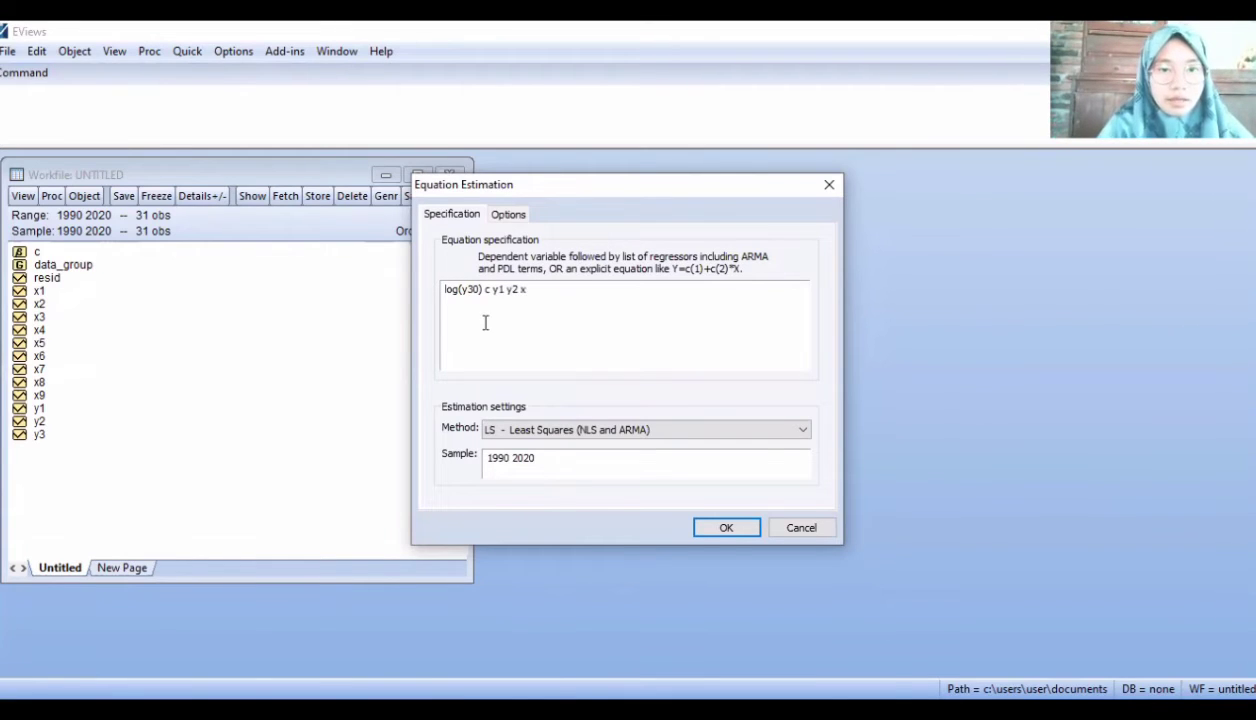
{"action": "type", "text": "4 x5"}
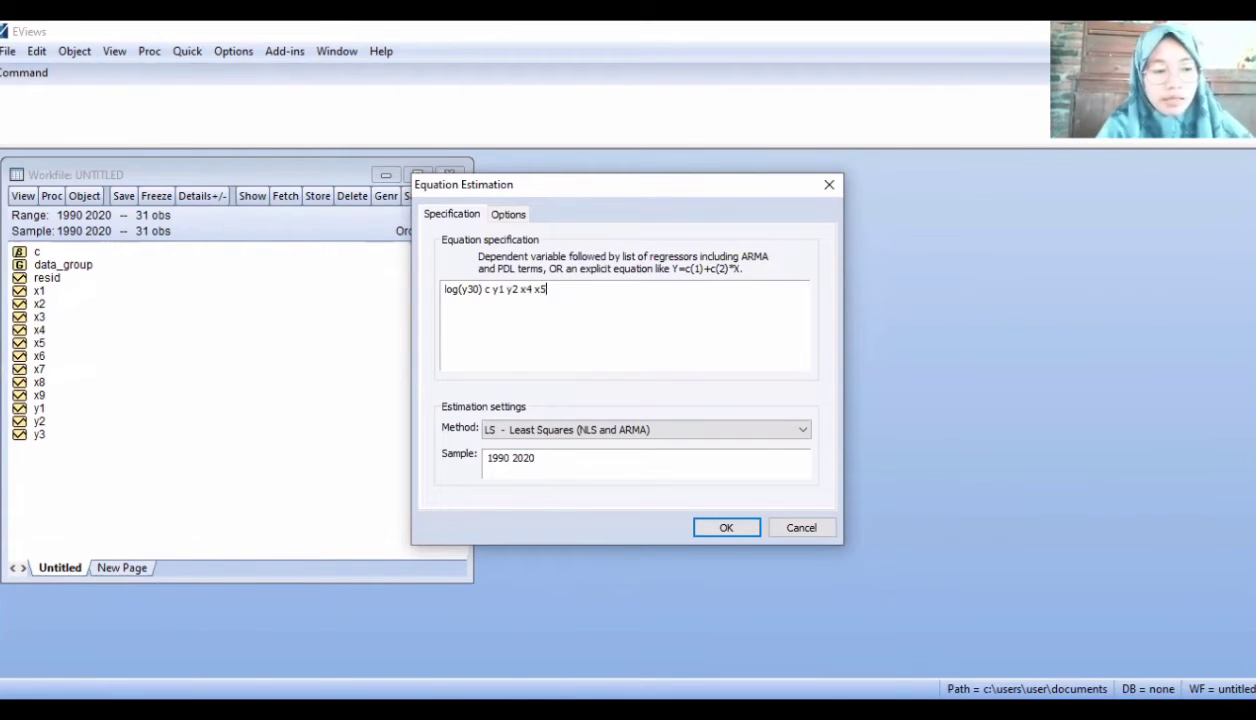
{"action": "type", "text": " x"}
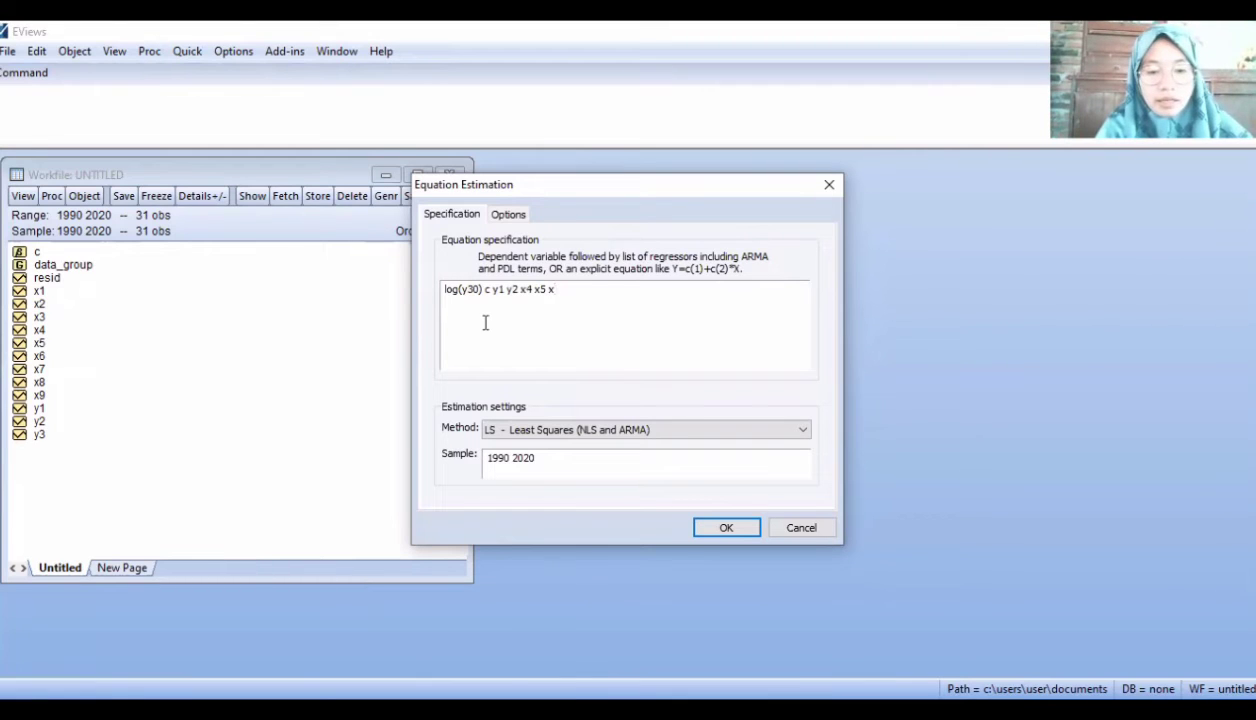
{"action": "type", "text": "6"}
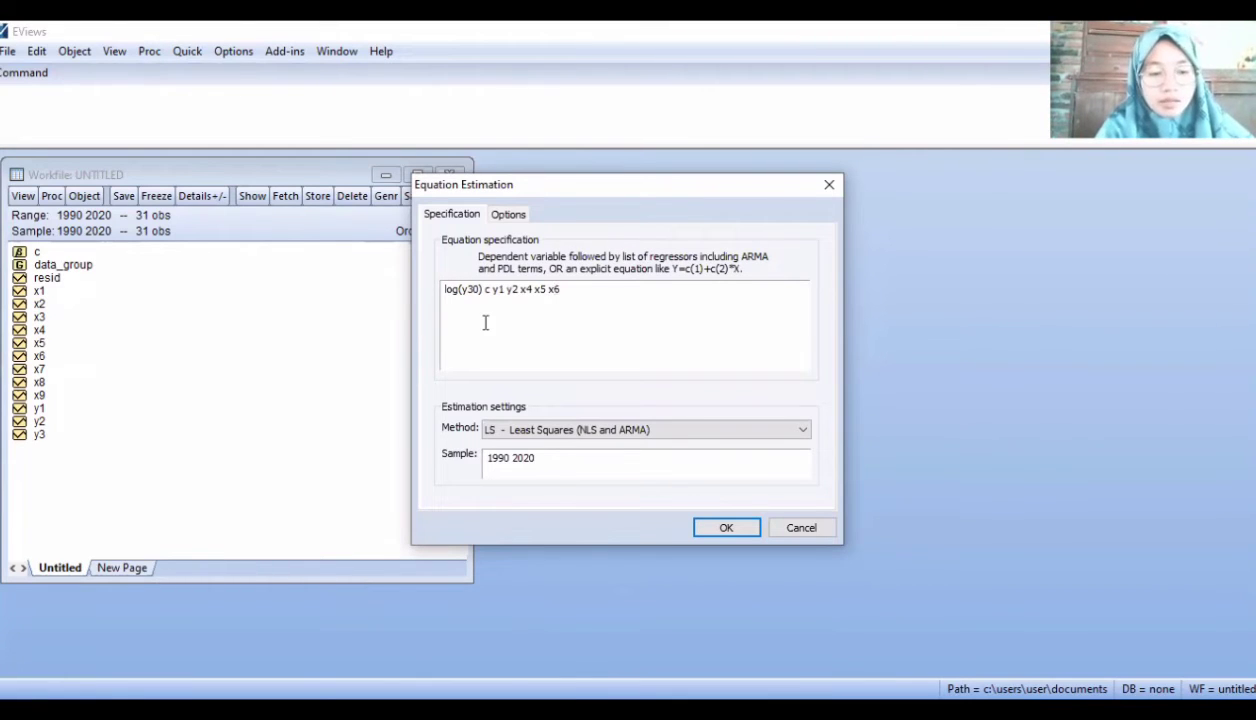
{"action": "type", "text": " x8 x"}
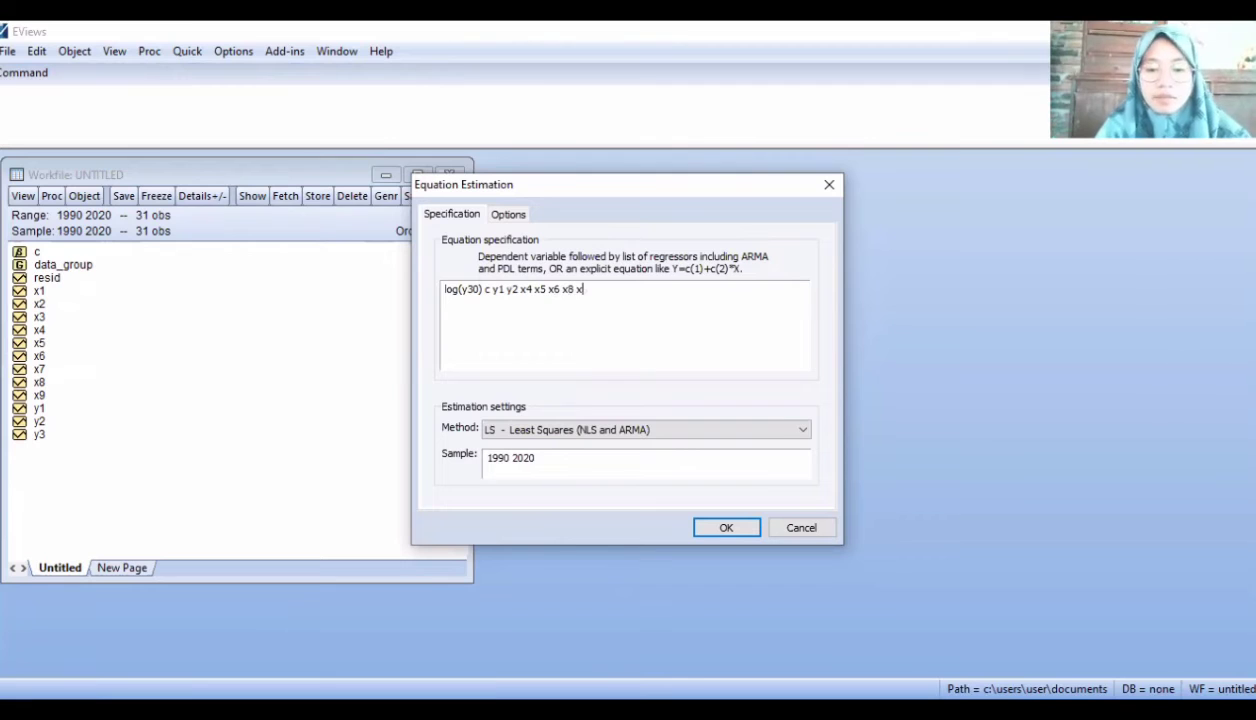
{"action": "type", "text": "9"}
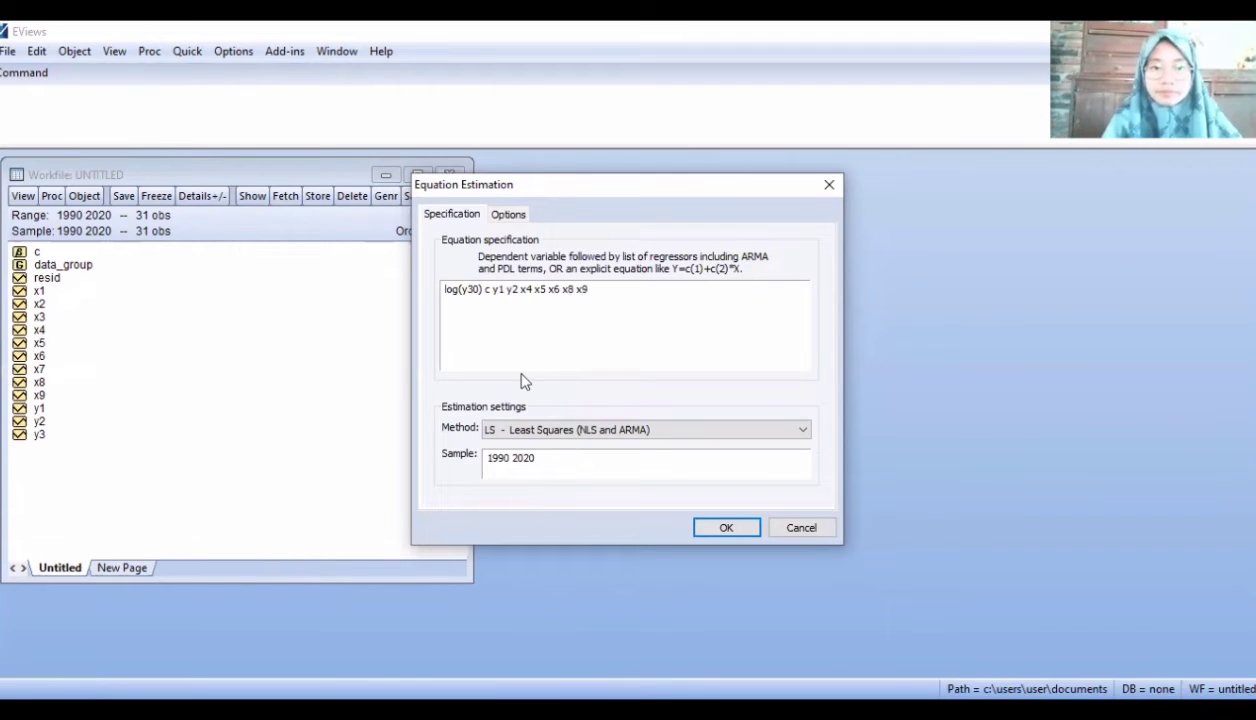
- Set the estimation method to TSLS (Two-Stage Least Squares) and enter the instrument list x1 x2 x3 x4 x5 x6 x7 x8 x9
{"action": "left_click", "coordinate": [806, 430]}
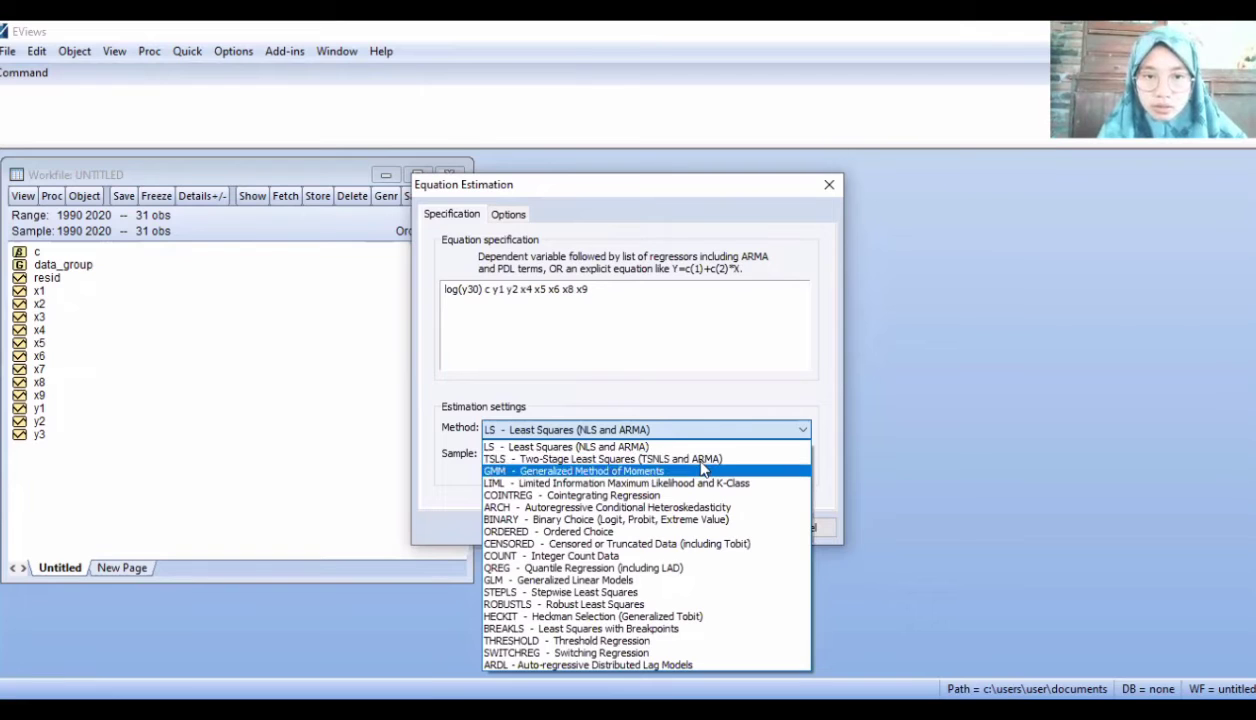
{"action": "key", "text": "Return"}
{"action": "left_click", "coordinate": [562, 378]}
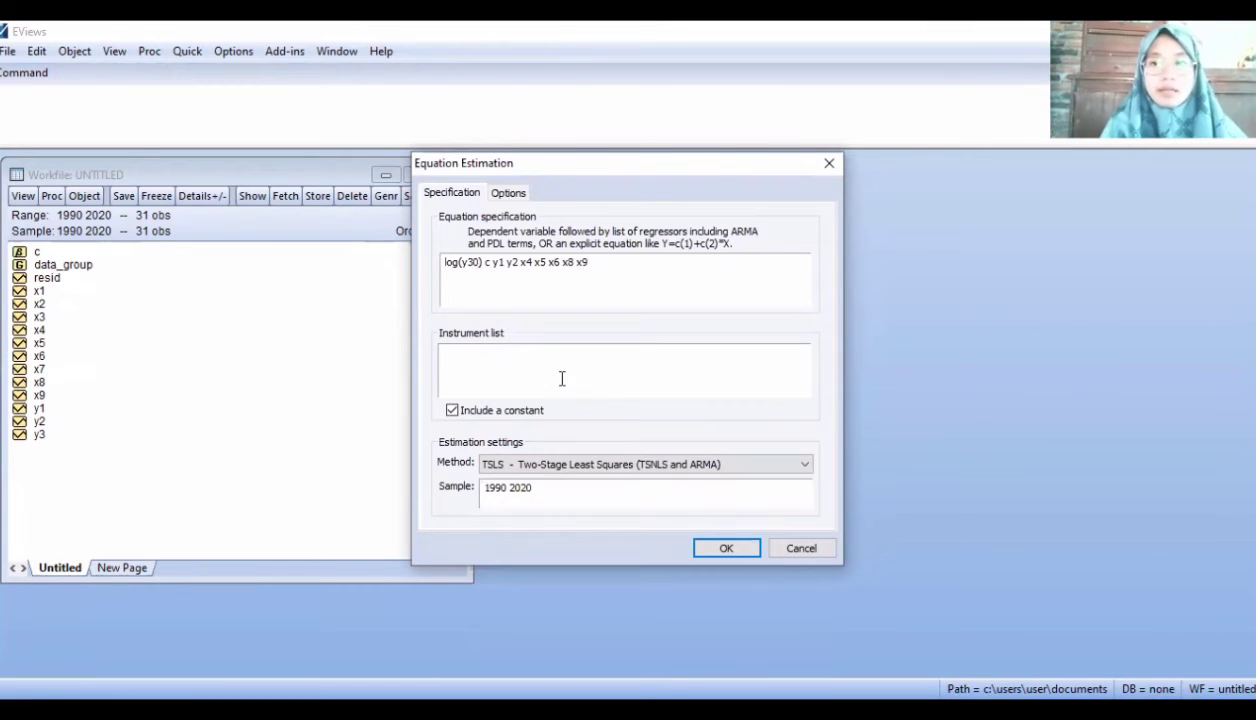
{"action": "type", "text": "x"}
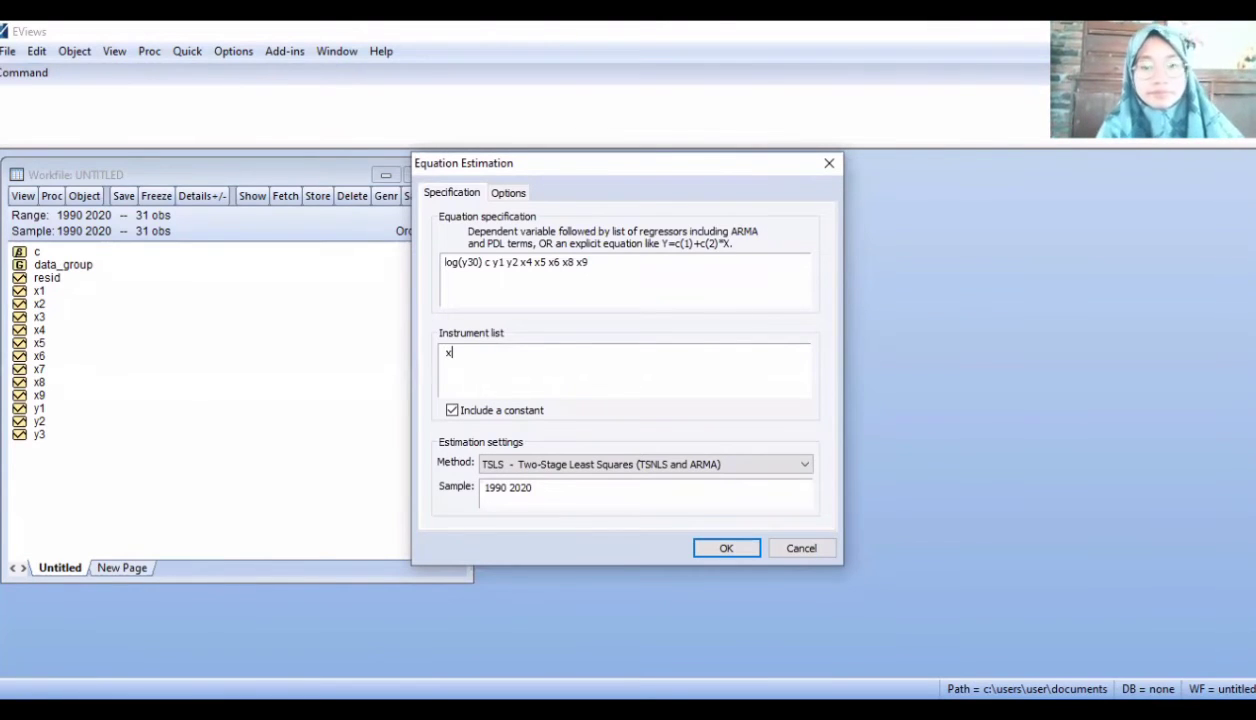
{"action": "key", "text": "BackSpace"}
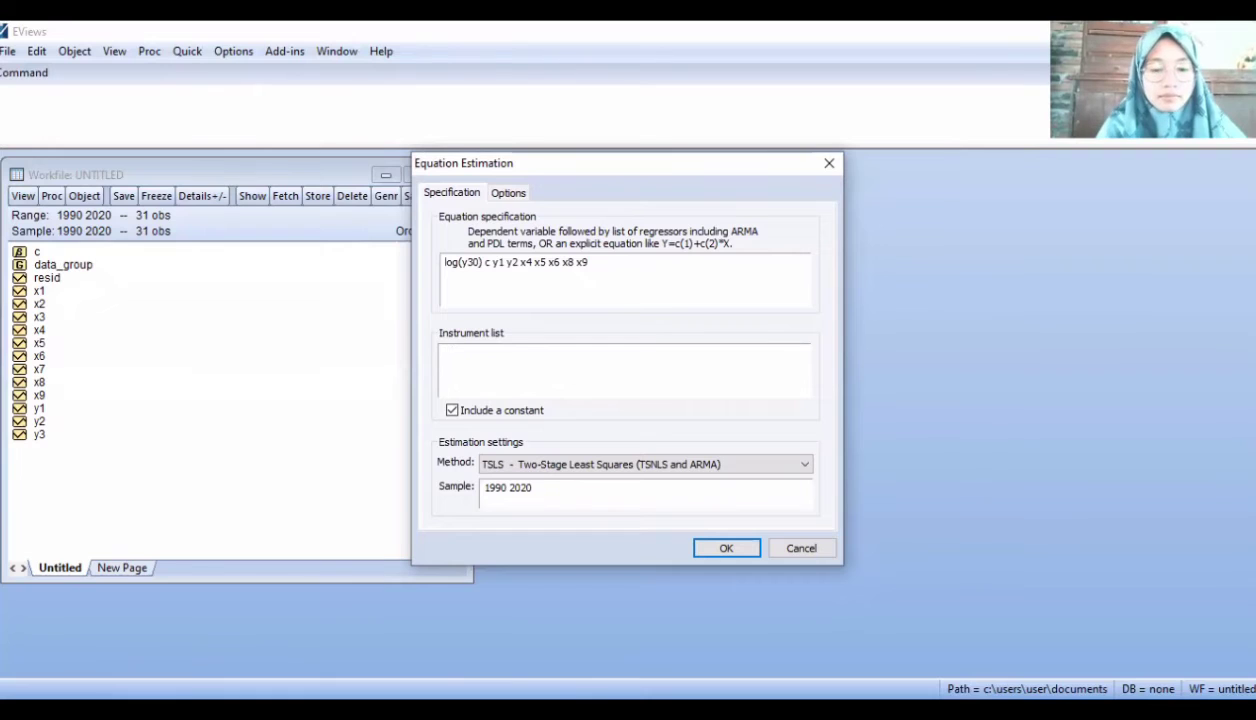
{"action": "type", "text": "x1 x2 "}
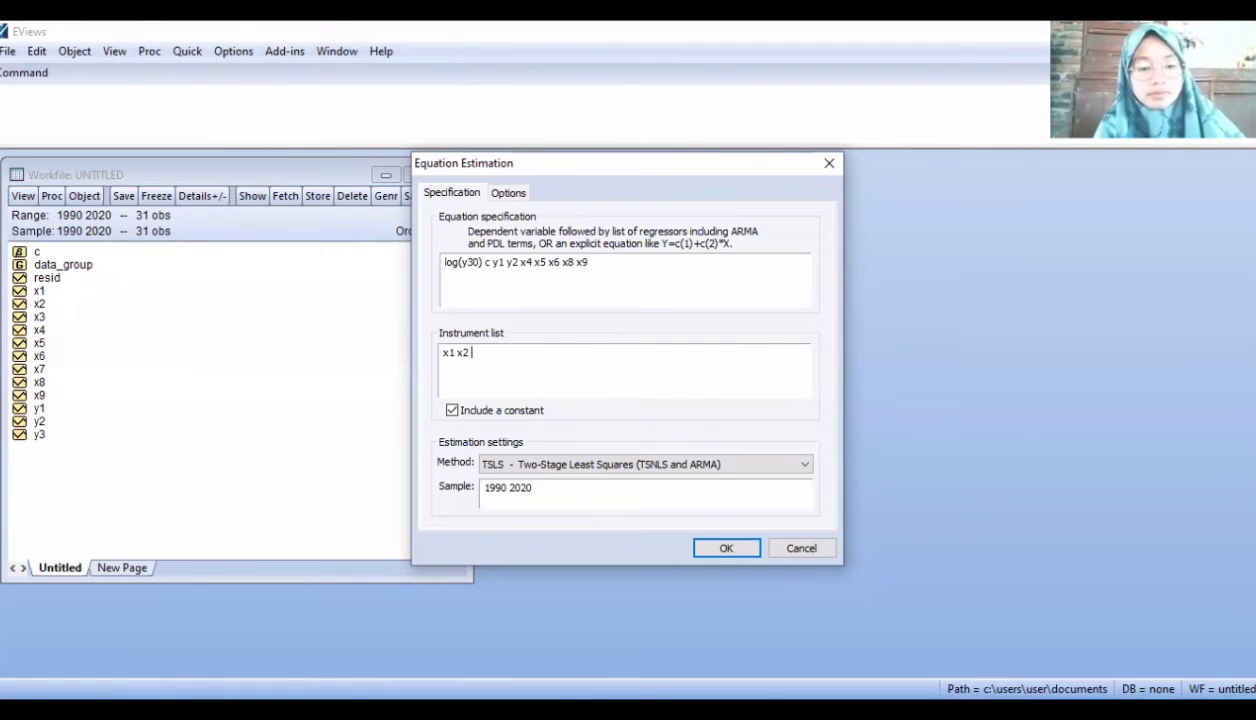
{"action": "type", "text": "x3 x4"}
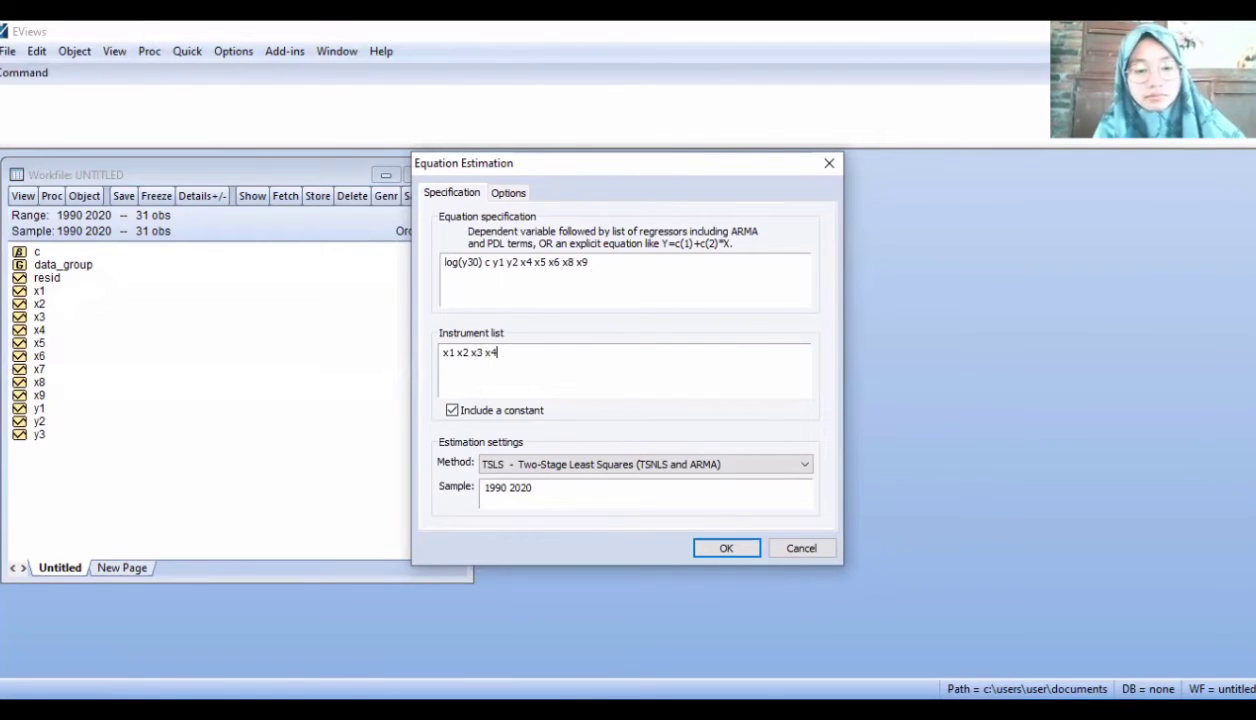
{"action": "type", "text": " x5 x6 "}
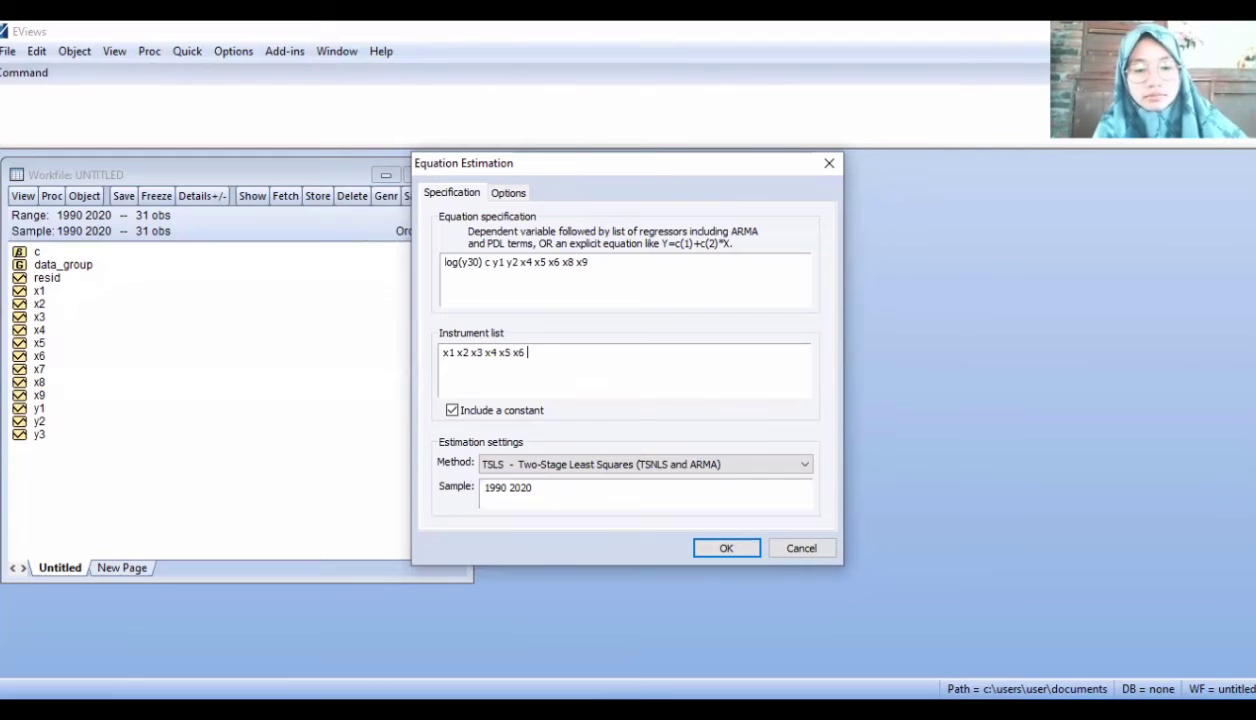
{"action": "type", "text": "x7 x"}
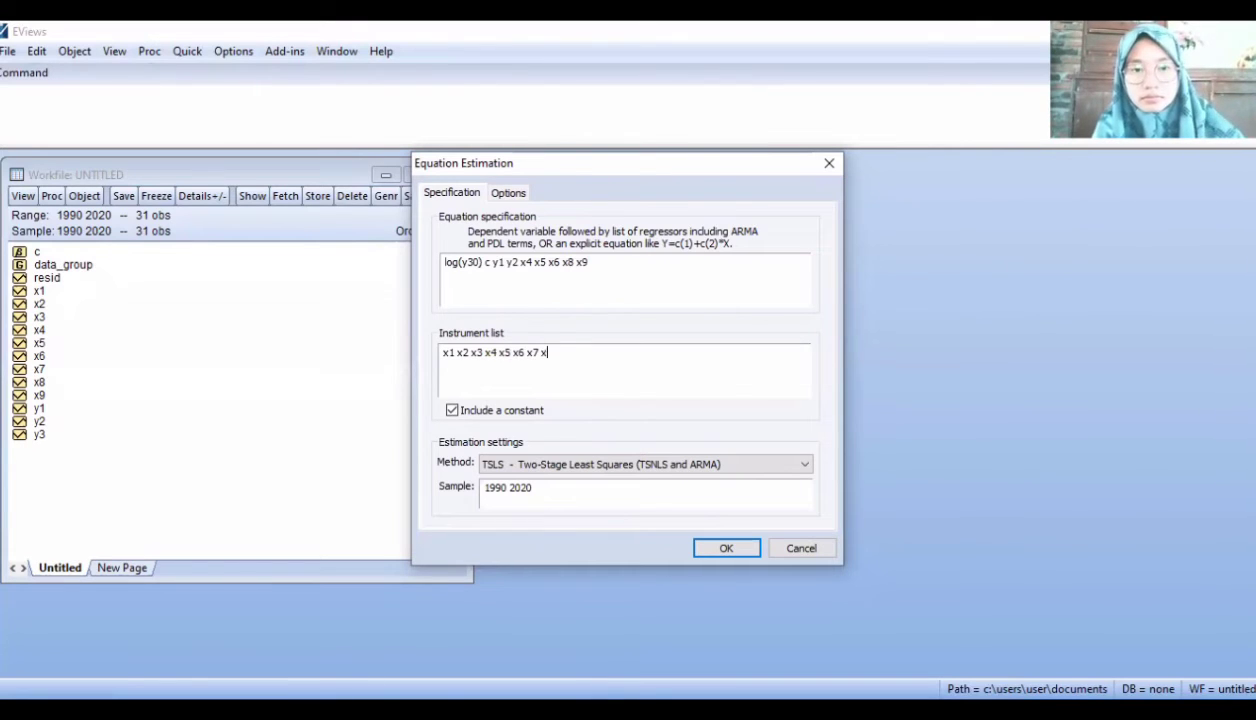
{"action": "type", "text": "8 x9"}
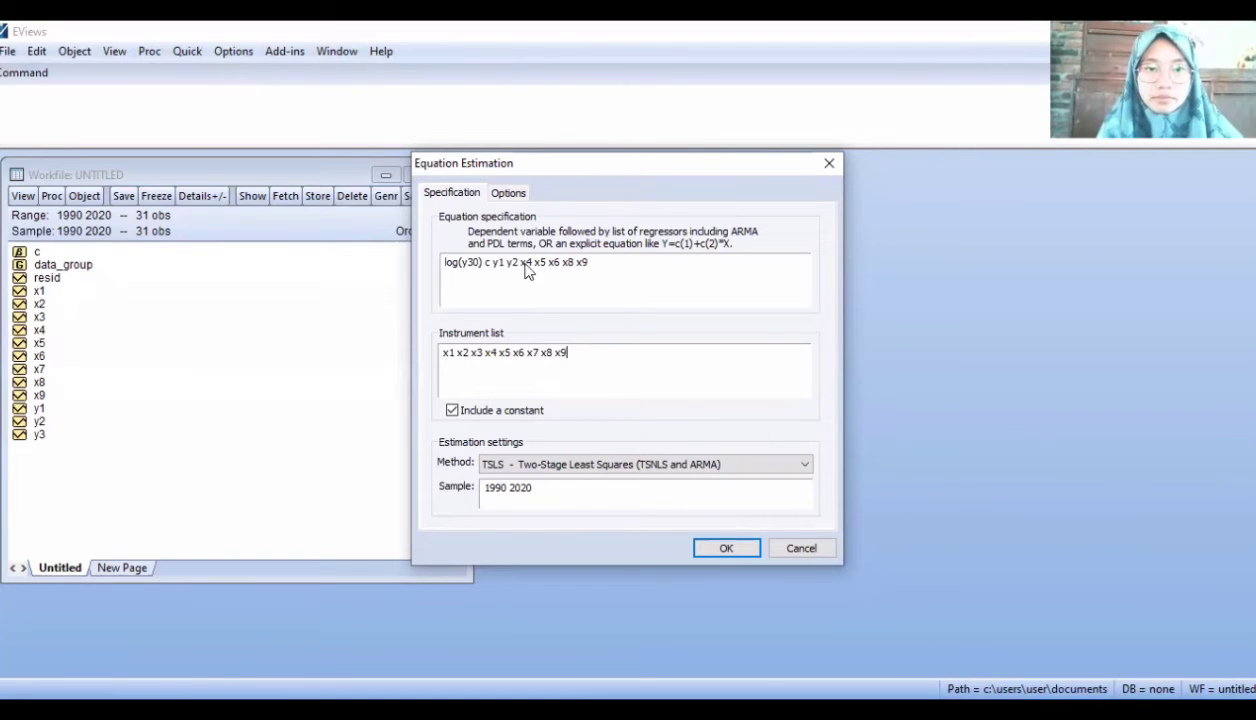
- Correct the dependent variable to log(y3) and estimate the equation by two-stage least squares
{"action": "triple_click", "coordinate": [480, 264]}
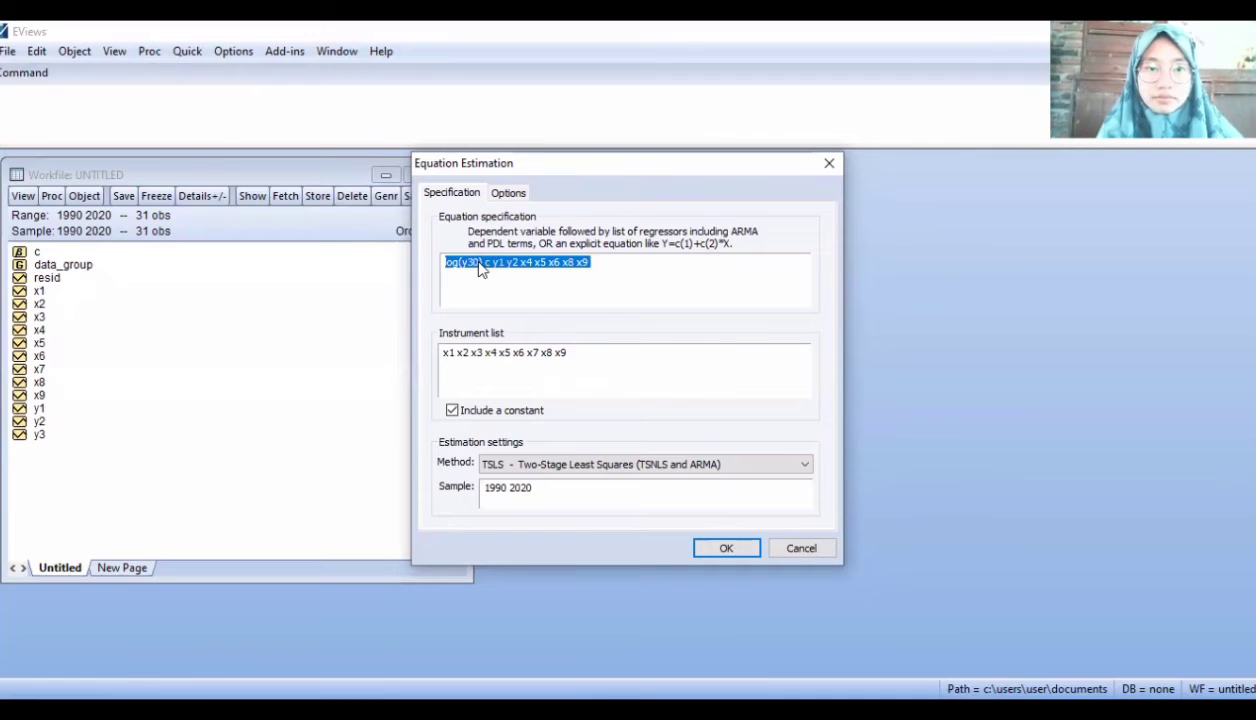
{"action": "left_click", "coordinate": [477, 264]}
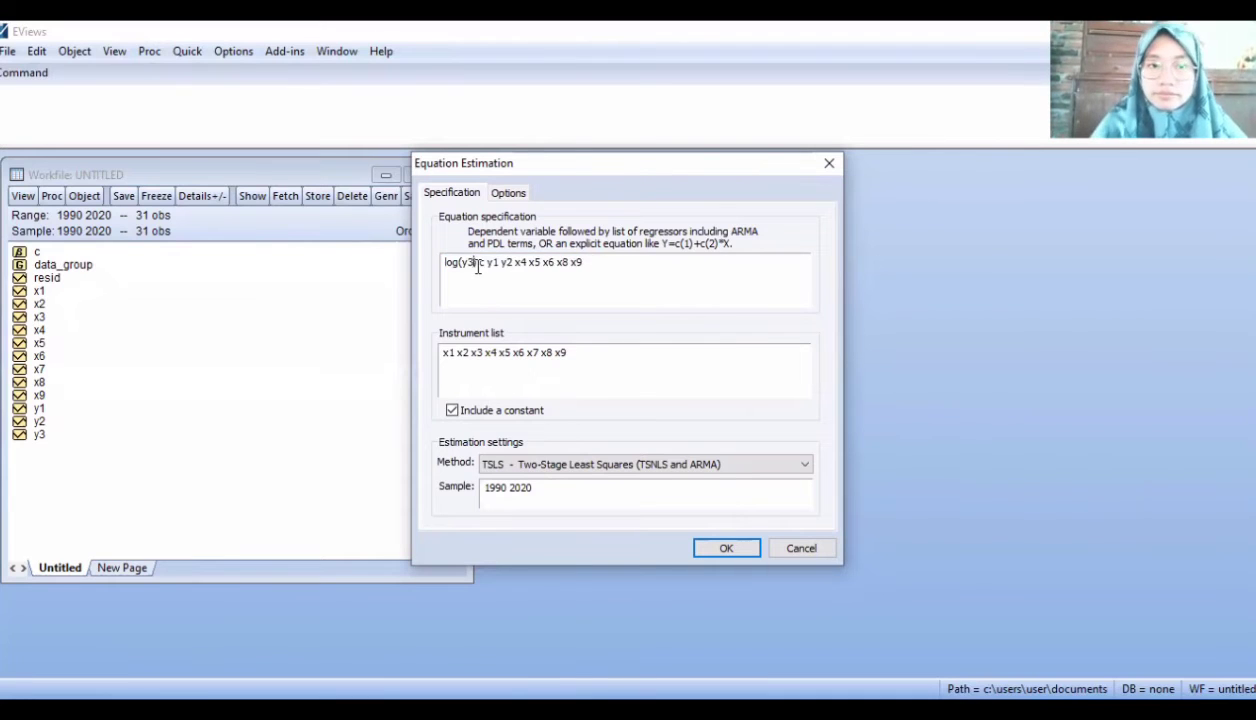
{"action": "left_click", "coordinate": [724, 549]}
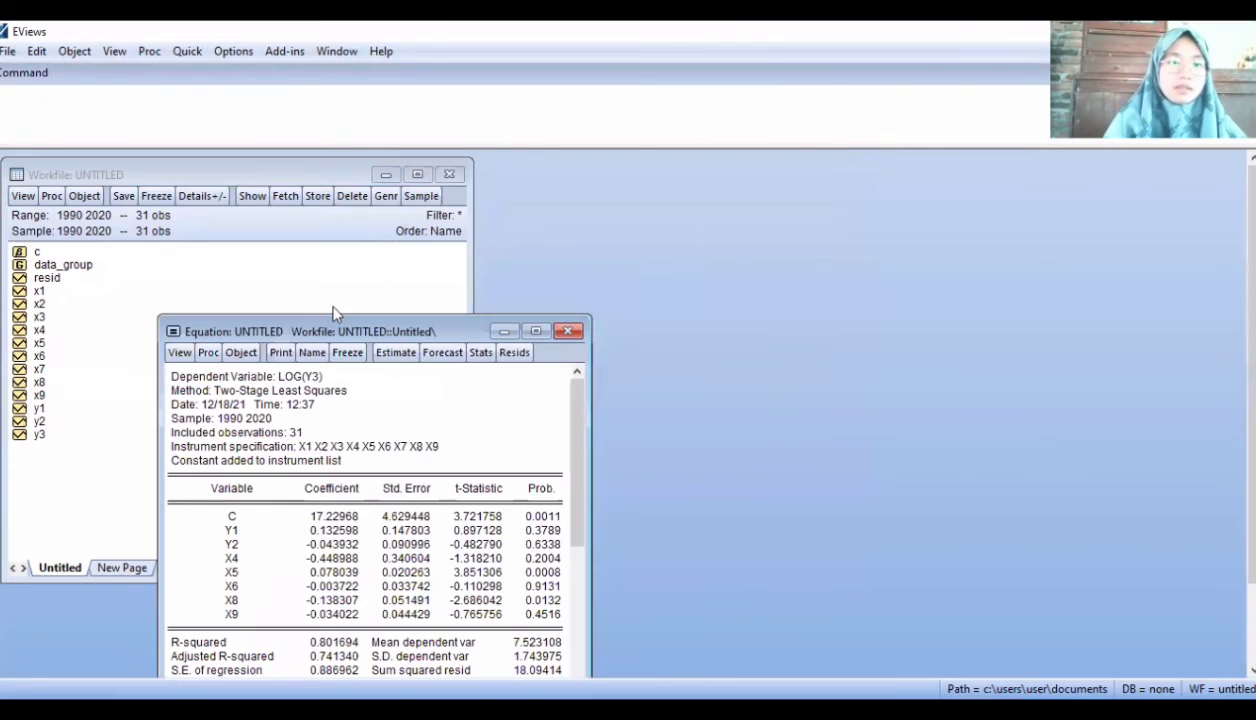
{"action": "left_click", "coordinate": [331, 273]}
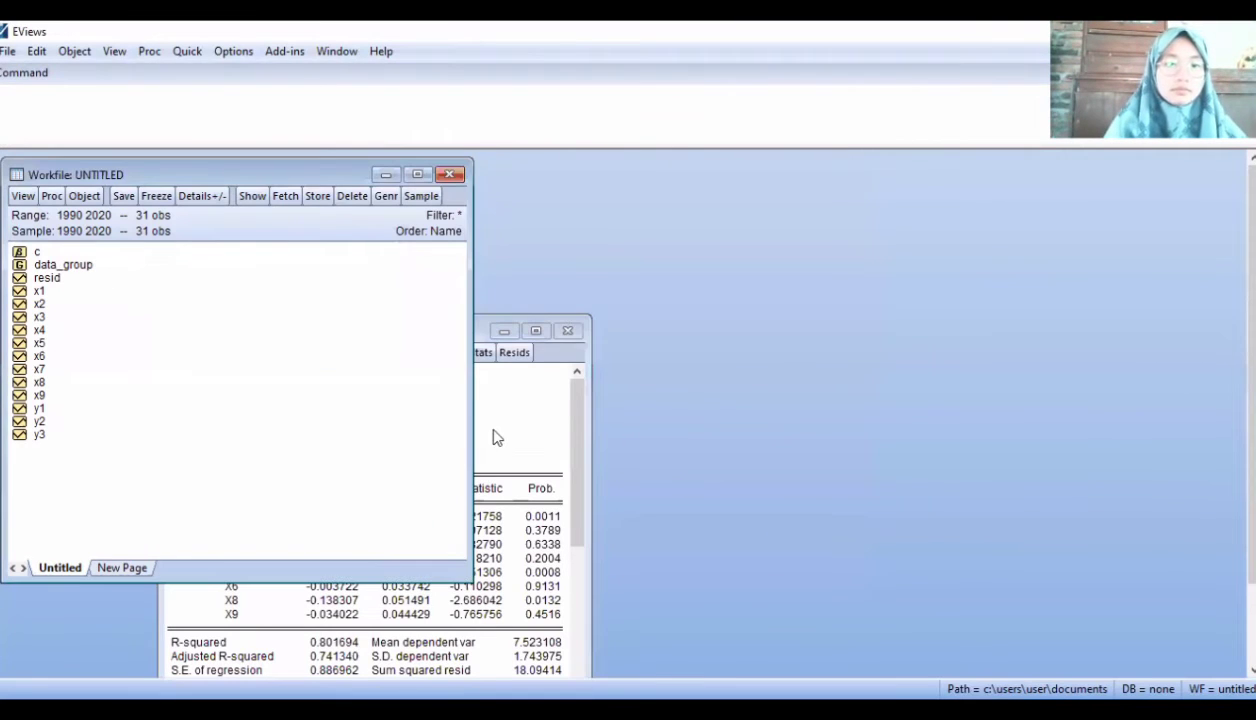
{"action": "left_click", "coordinate": [500, 428]}
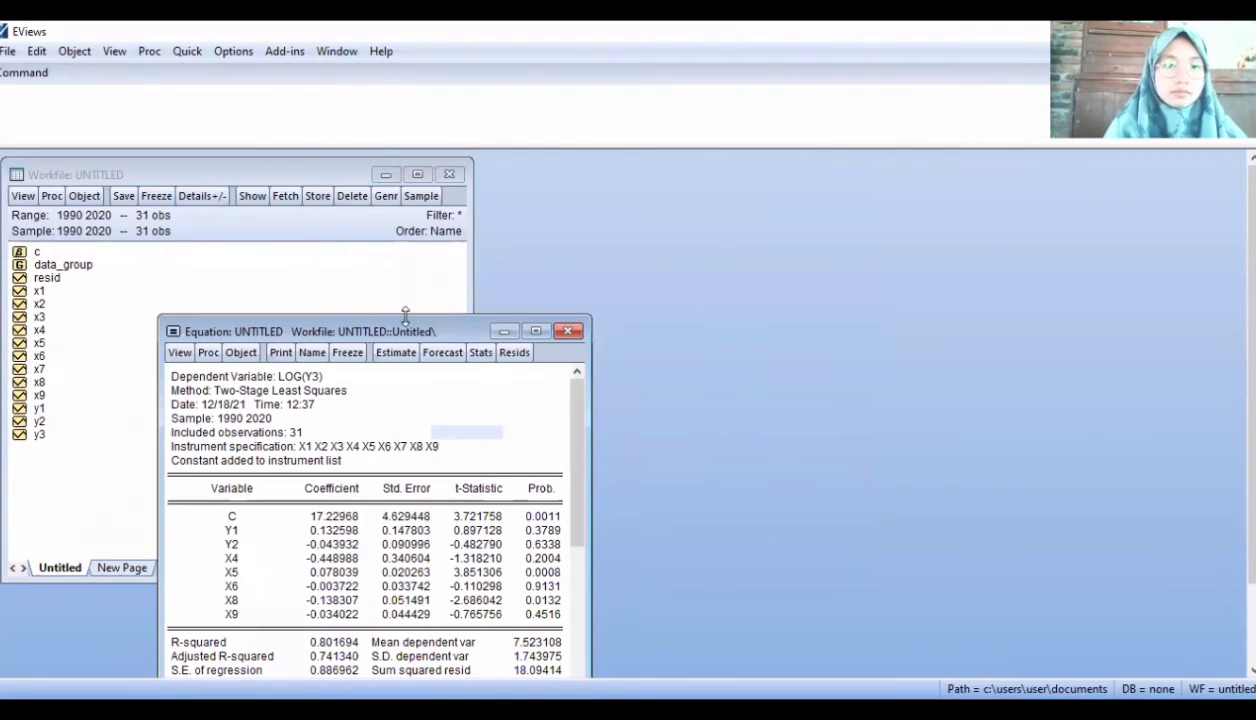
{"action": "left_click_drag", "start_coordinate": [405, 314], "coordinate": [405, 207]}
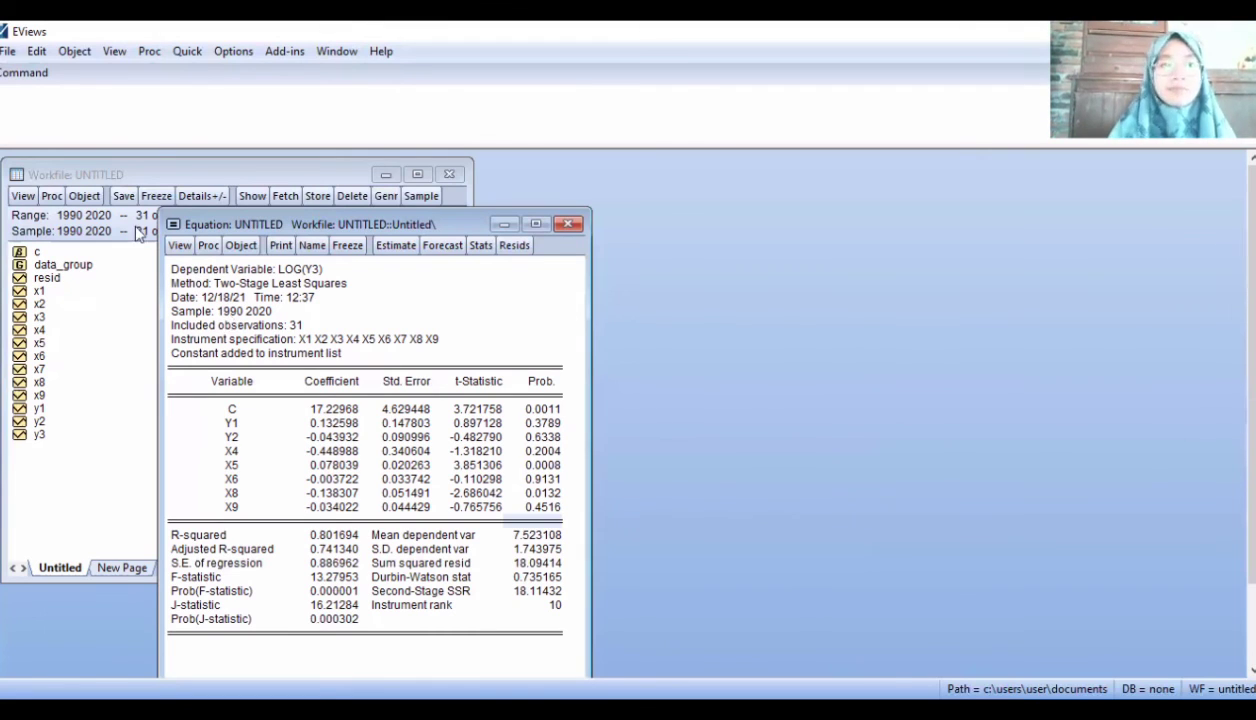
- Run the histogram normality test on the residuals of the log(y3) equation
{"action": "left_click", "coordinate": [177, 246]}
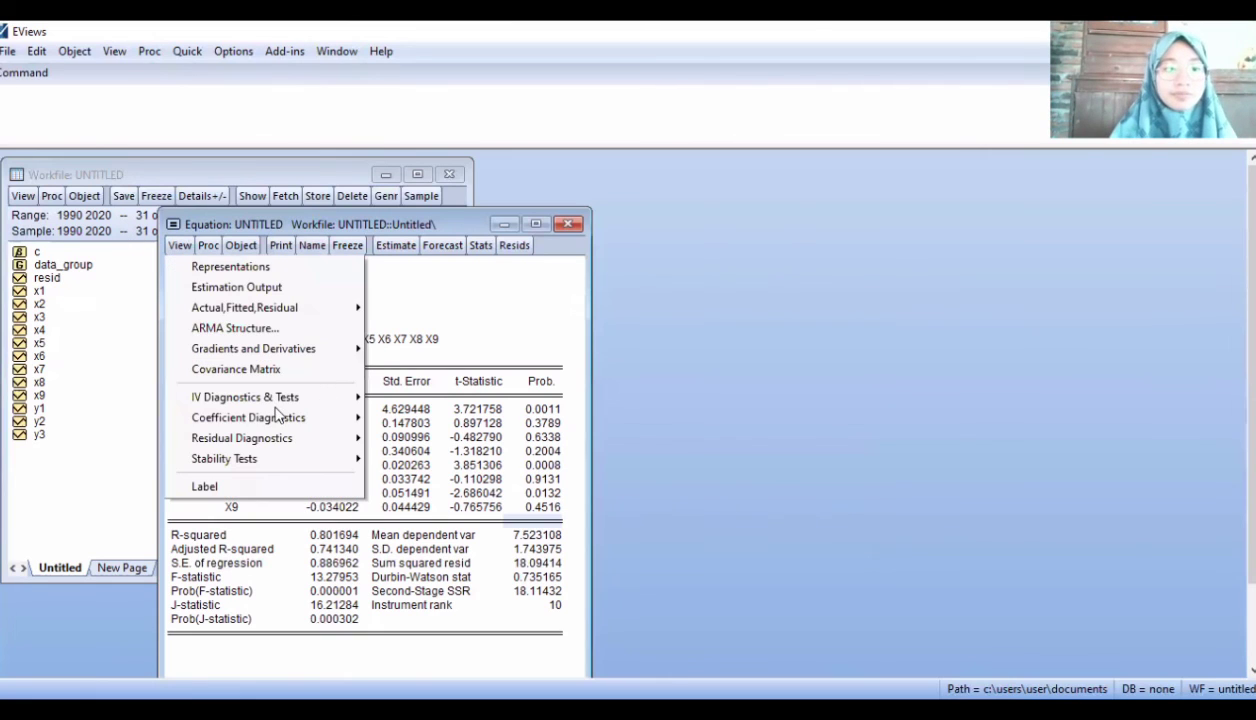
{"action": "mouse_move", "coordinate": [267, 441]}
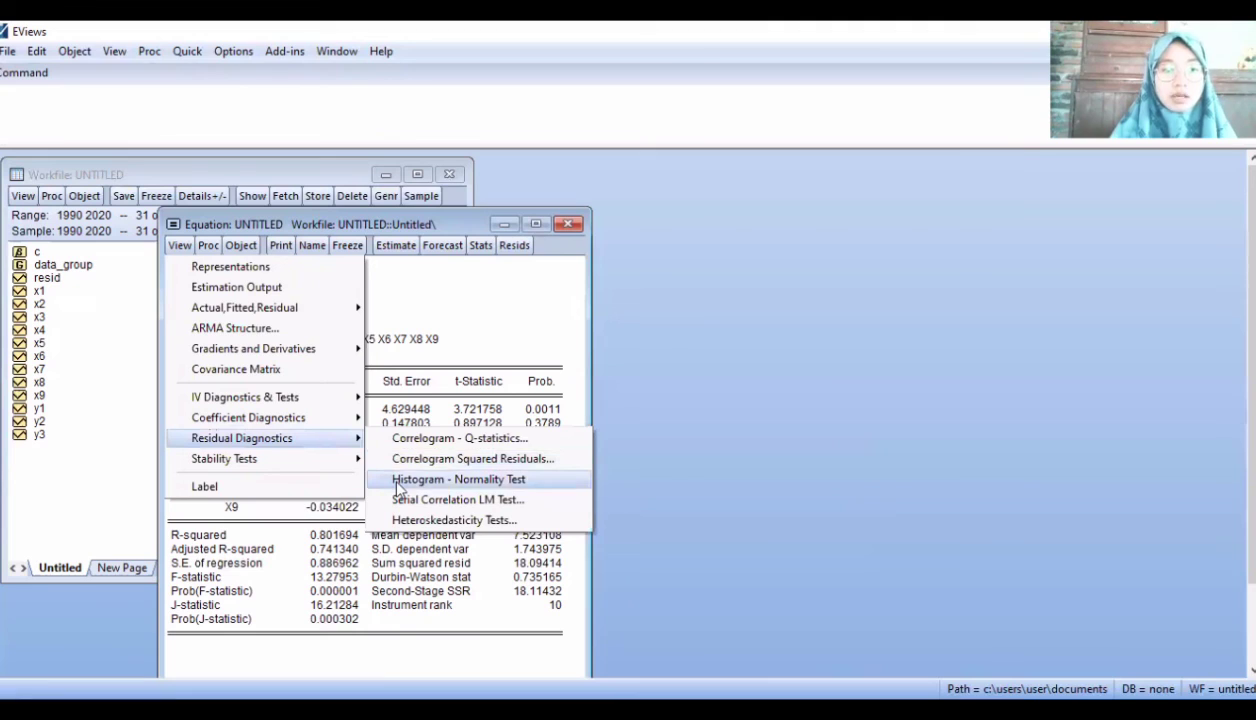
{"action": "left_click", "coordinate": [397, 482]}
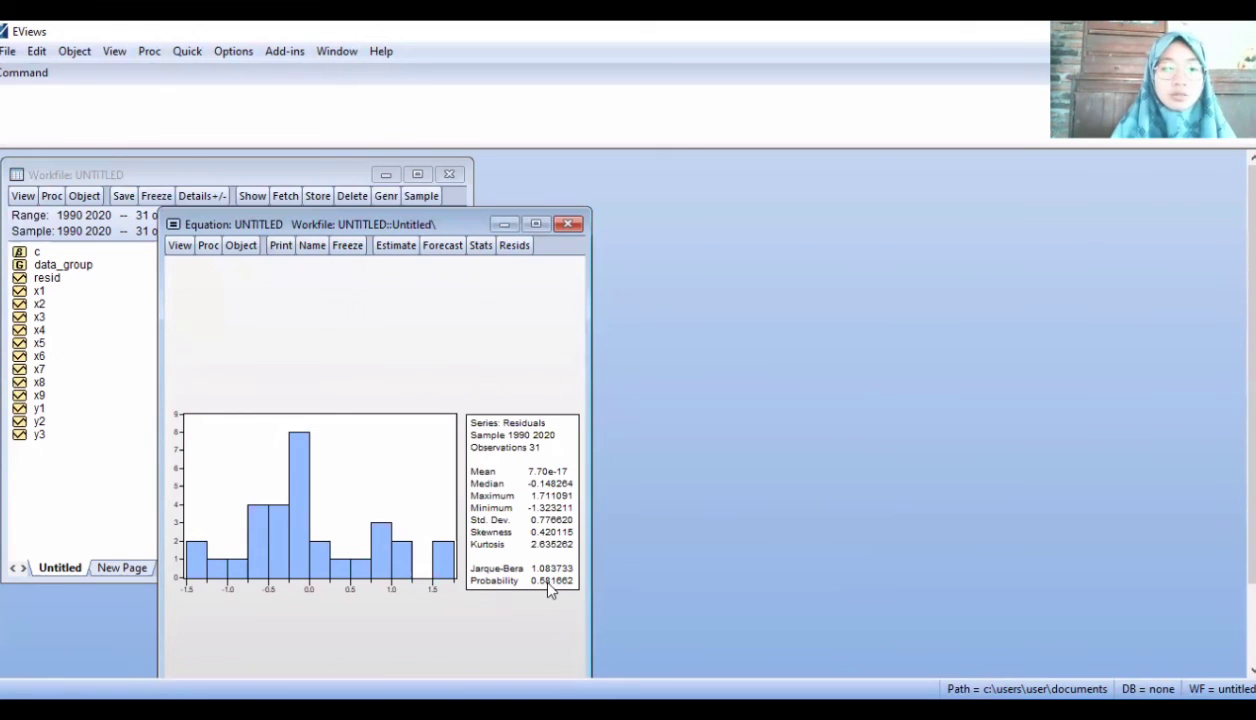
- Run the Breusch-Godfrey serial correlation LM test on the log(y3) equation with 2 lags
{"action": "left_click", "coordinate": [181, 247]}
{"action": "mouse_move", "coordinate": [322, 442]}
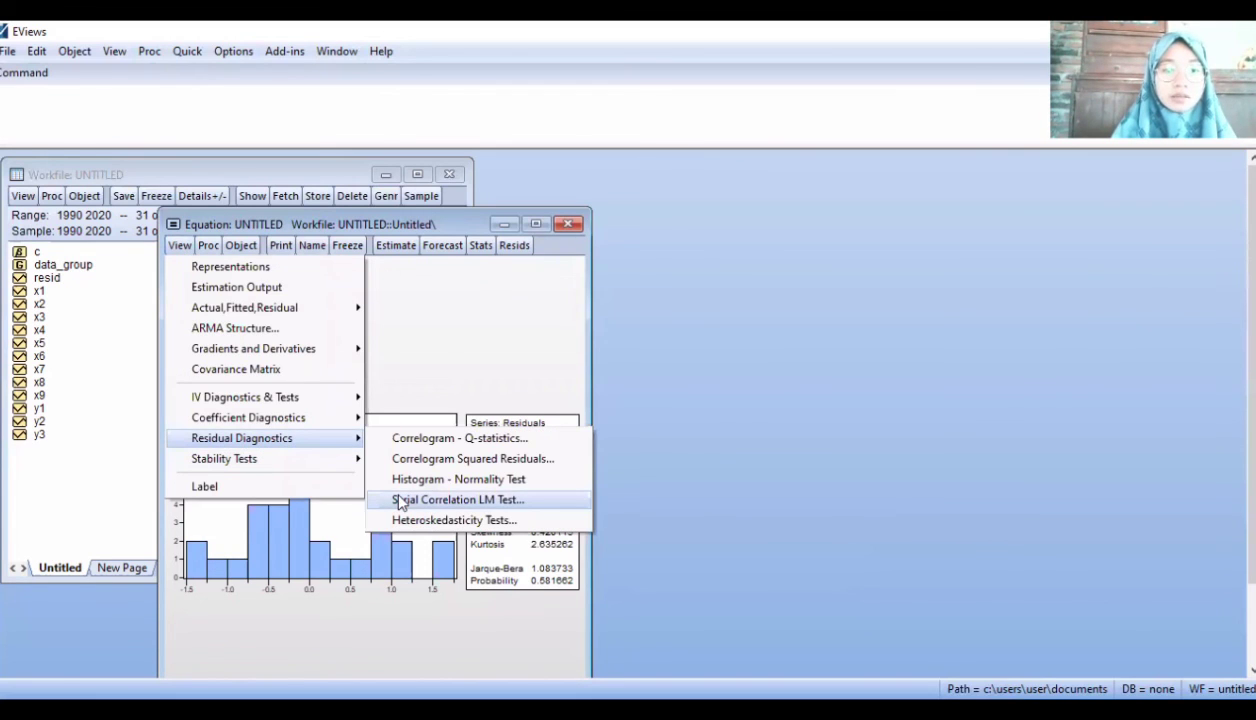
{"action": "left_click", "coordinate": [346, 523]}
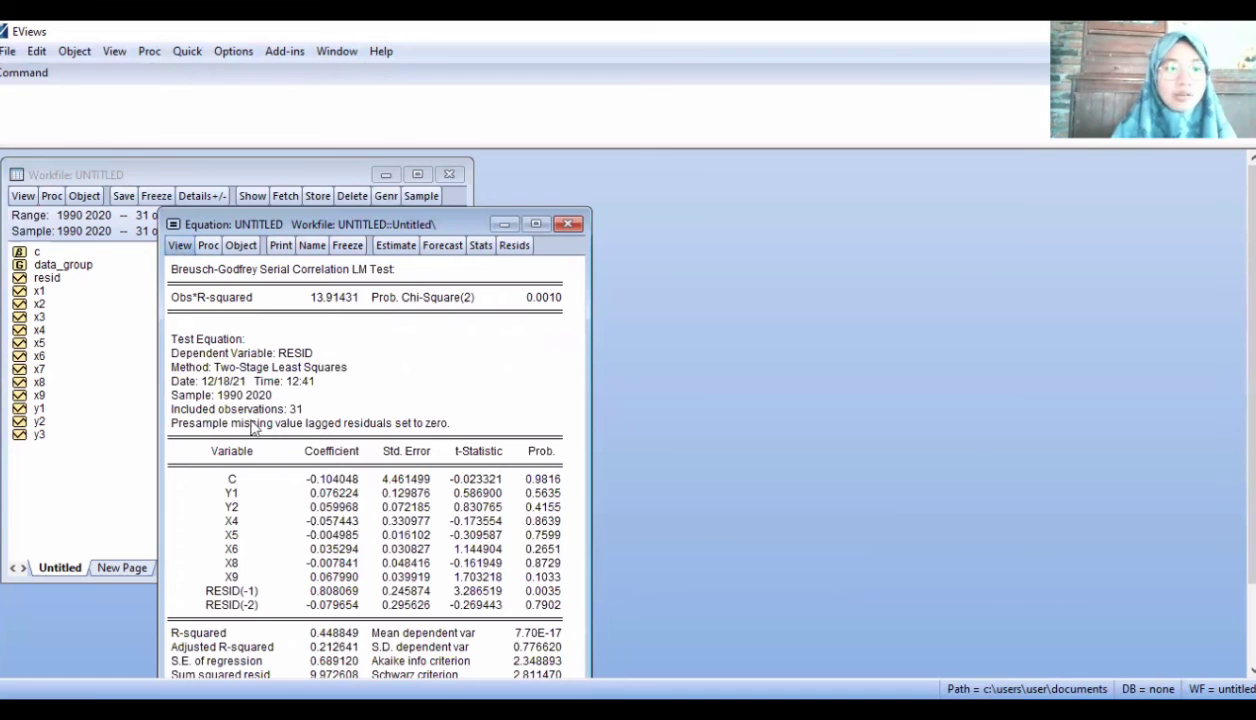
- Run the Breusch-Pagan-Godfrey heteroskedasticity test on the log(y3) equation with the regressors c y1 y2 x4 x5 x6 x8 x9
{"action": "left_click", "coordinate": [180, 246]}
{"action": "mouse_move", "coordinate": [257, 441]}
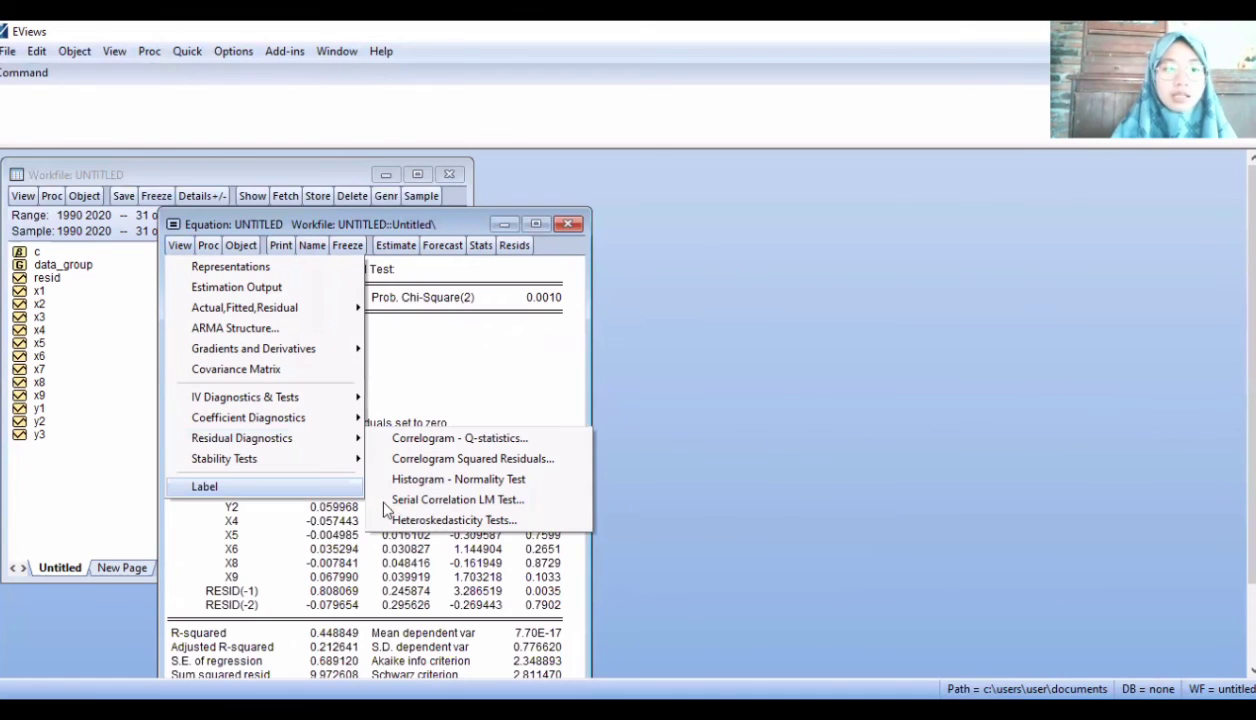
{"action": "left_click", "coordinate": [400, 521]}
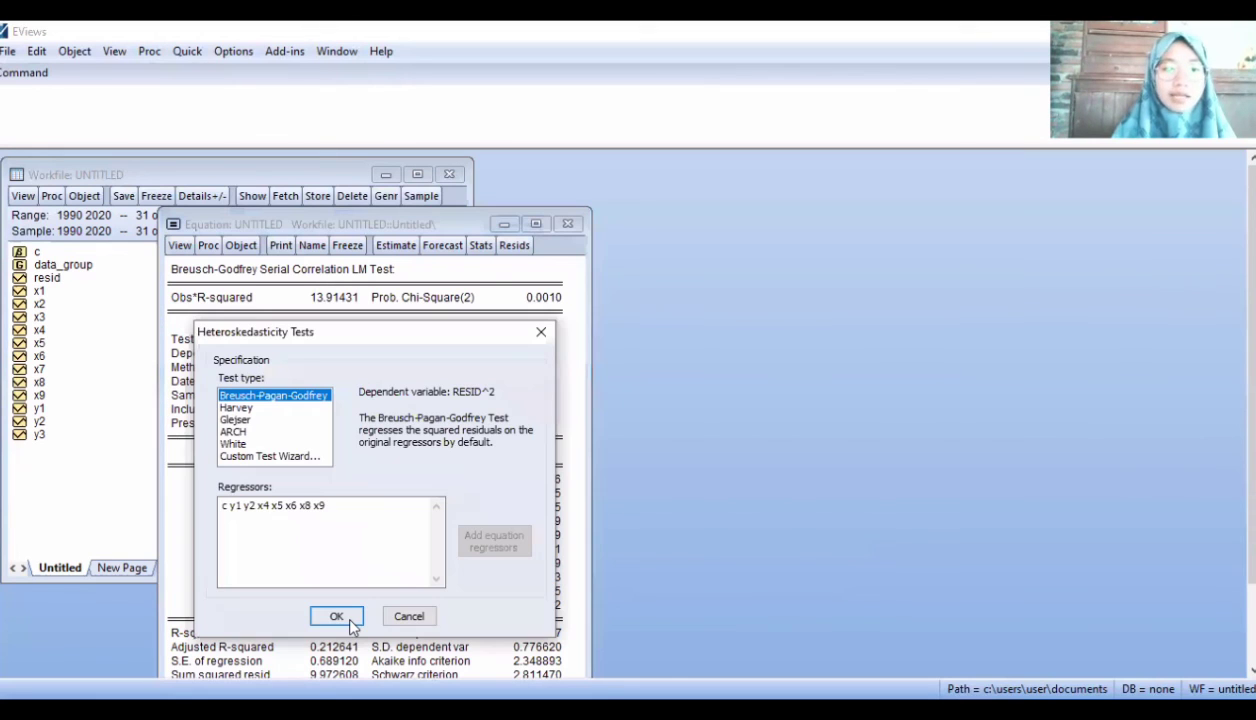
{"action": "left_click", "coordinate": [350, 621]}
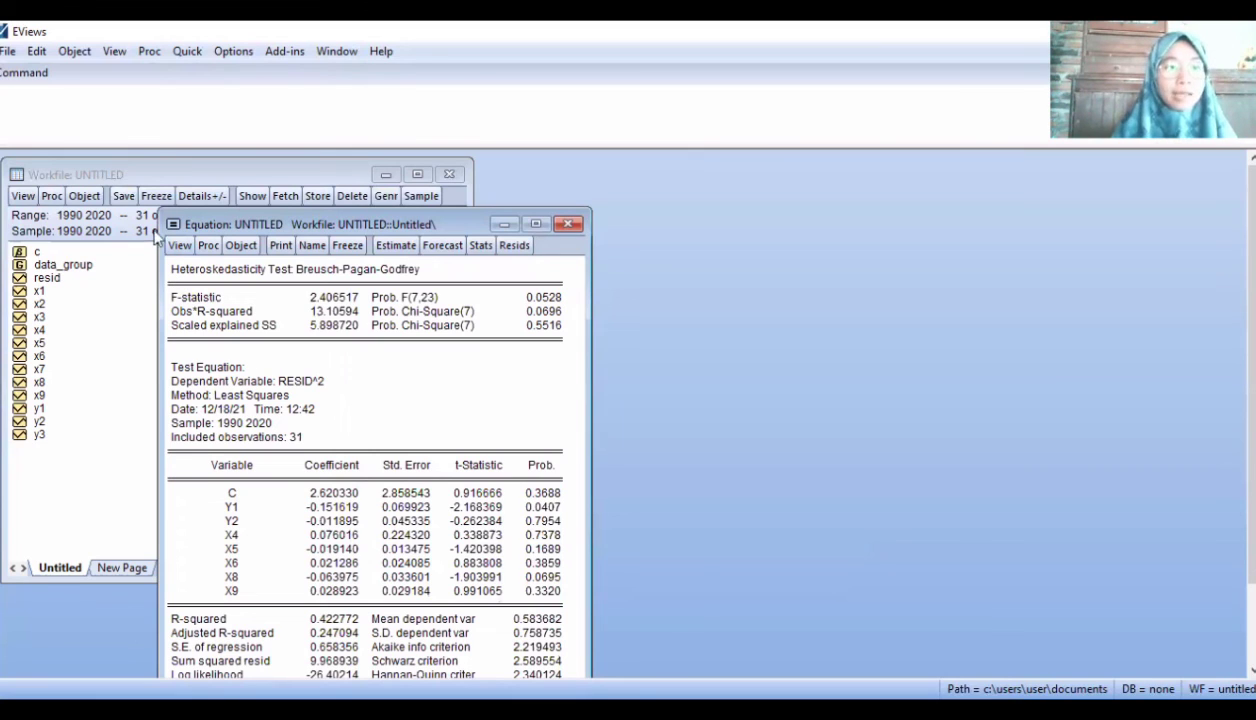
- Compute the correlation matrix for the log(y3) equation's regressors y1 y2 x4 x5 x6 x8 x9
{"action": "left_click", "coordinate": [187, 52]}
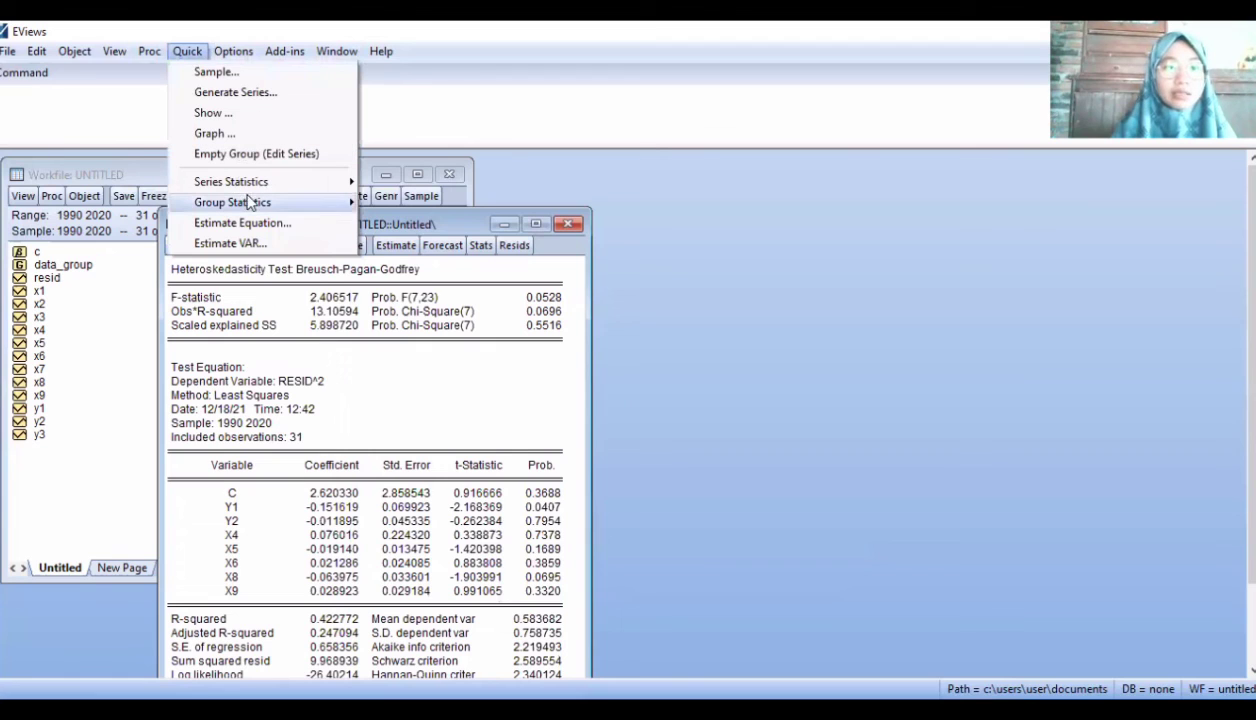
{"action": "mouse_move", "coordinate": [270, 202]}
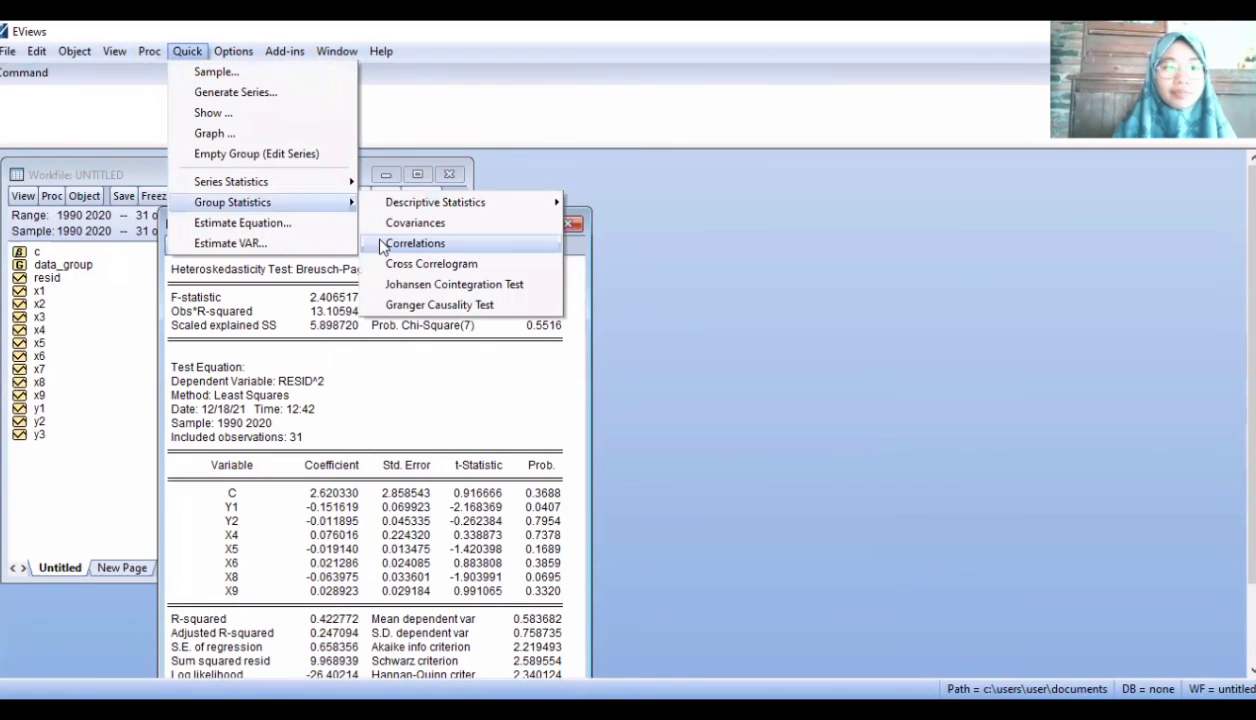
{"action": "left_click", "coordinate": [400, 244]}
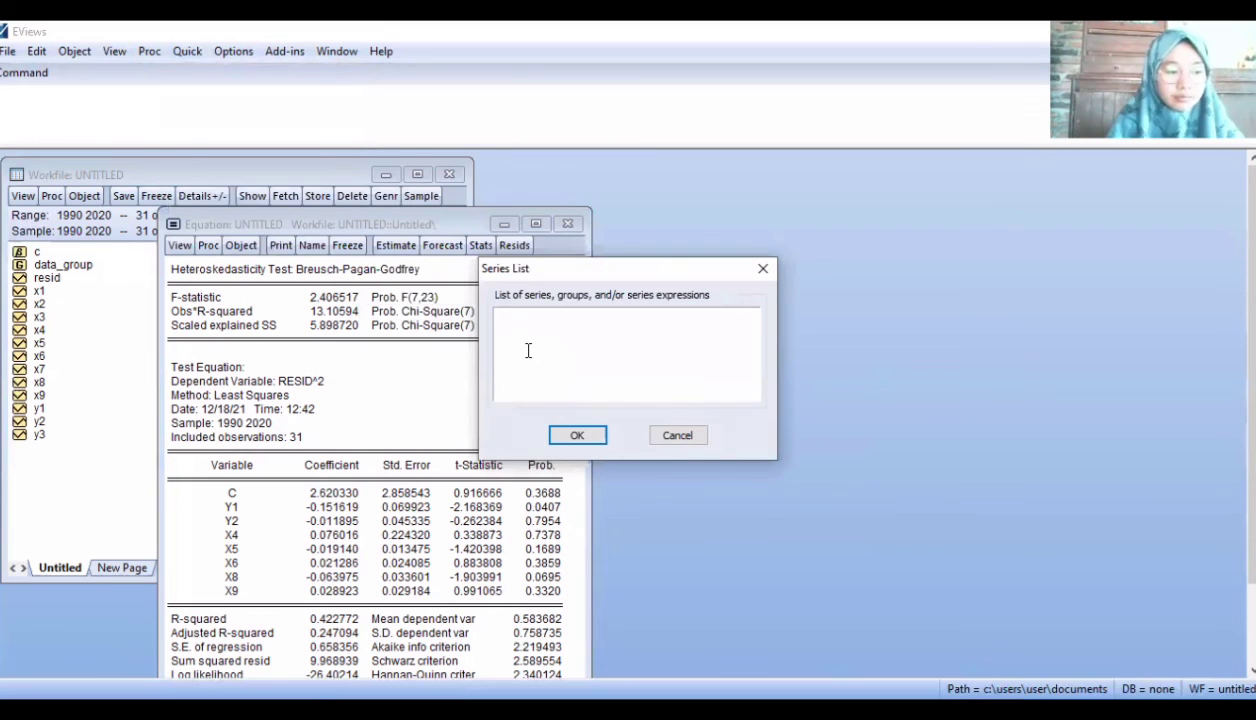
{"action": "type", "text": "y"}
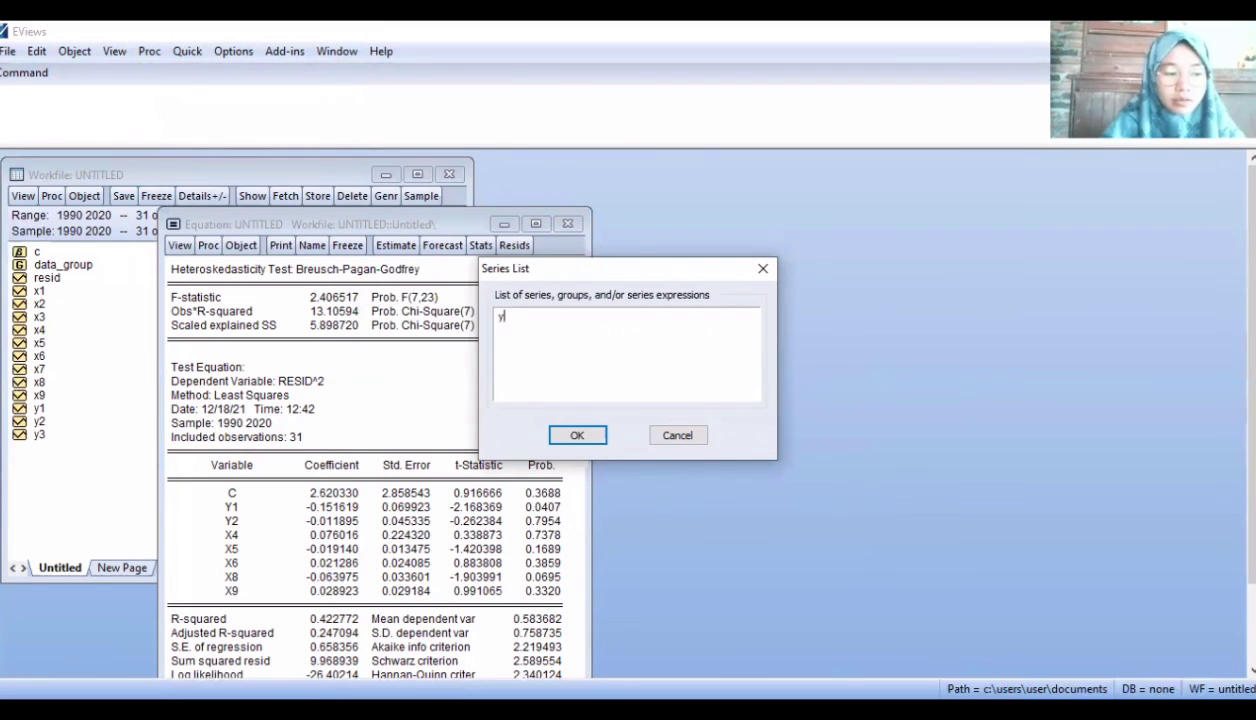
{"action": "type", "text": "1 y2"}
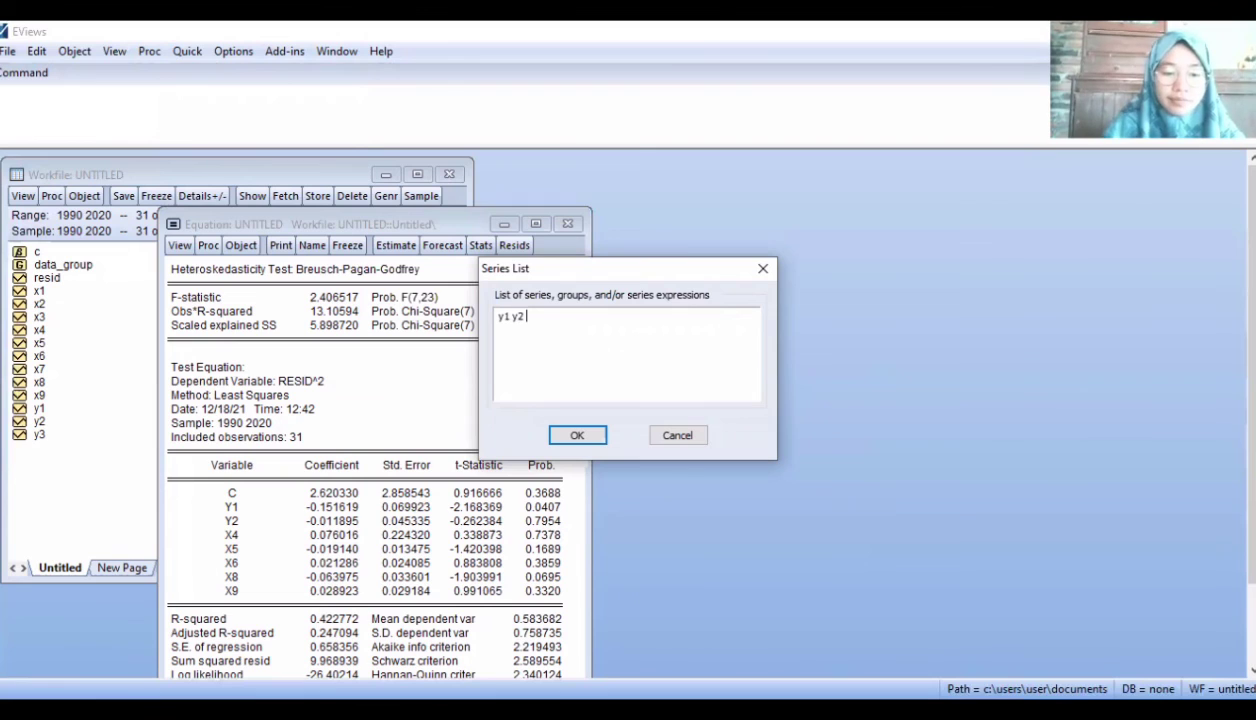
{"action": "type", "text": " x4"}
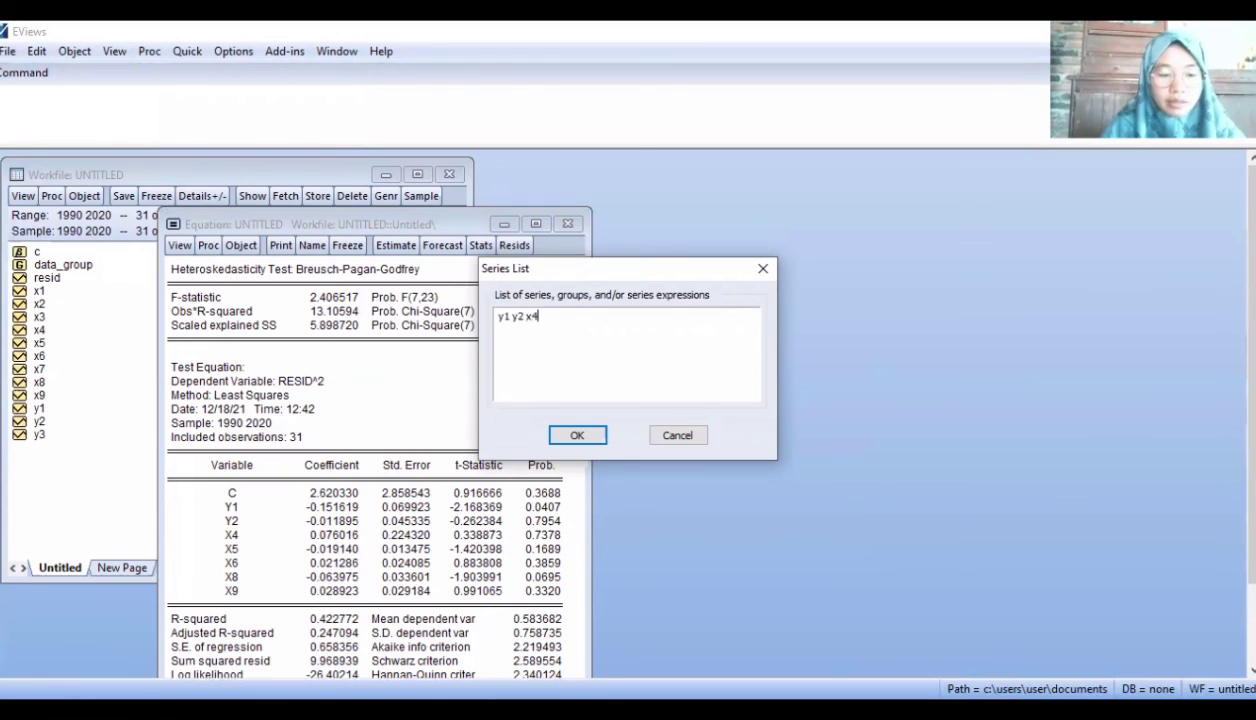
{"action": "type", "text": " x5 x"}
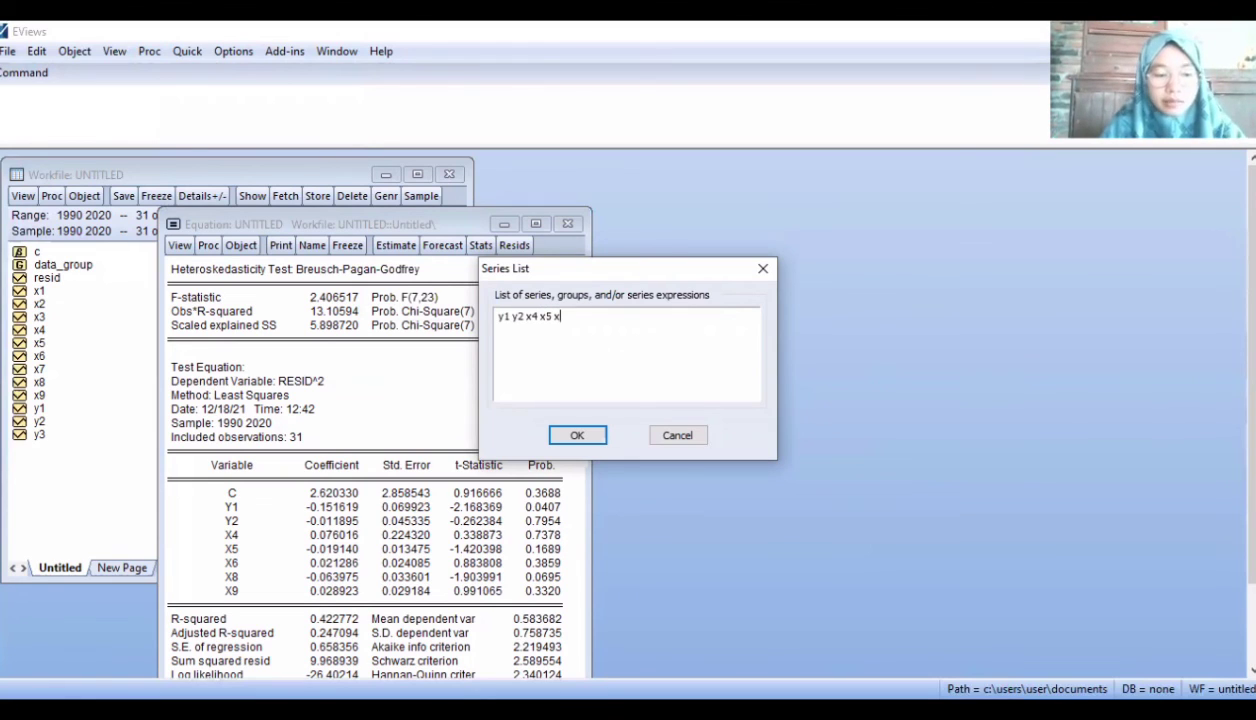
{"action": "type", "text": "6 x8"}
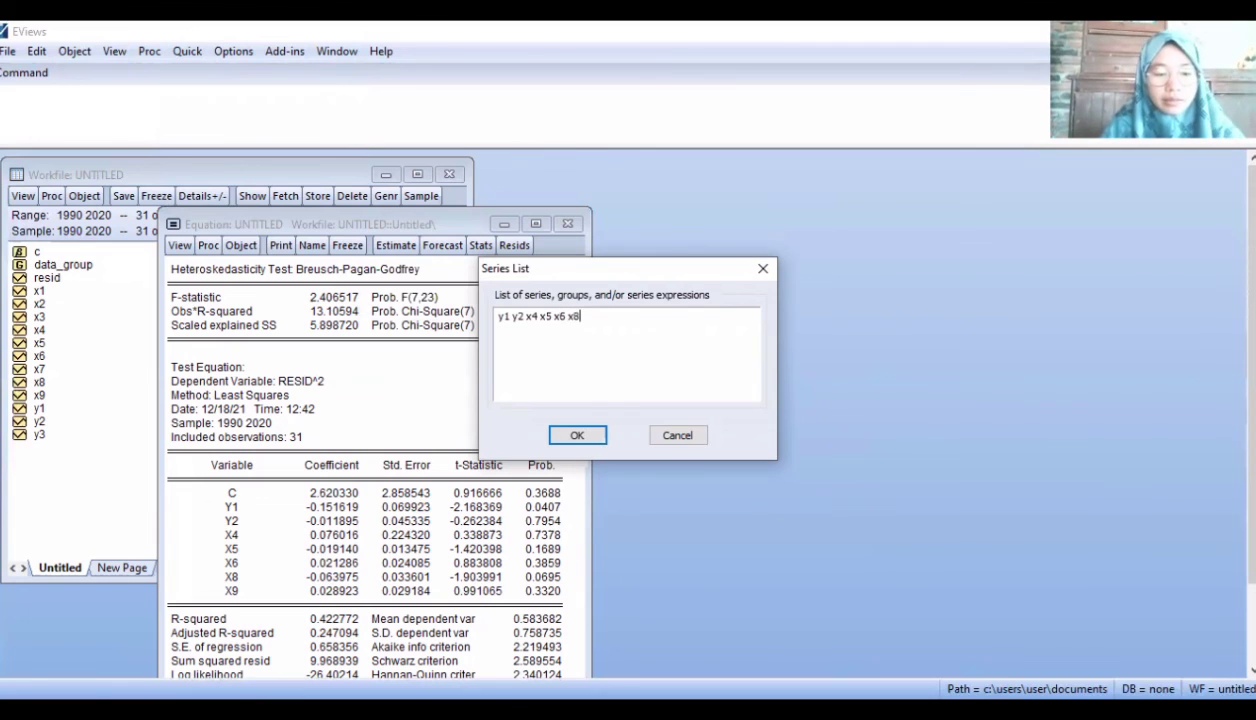
{"action": "type", "text": " x9"}
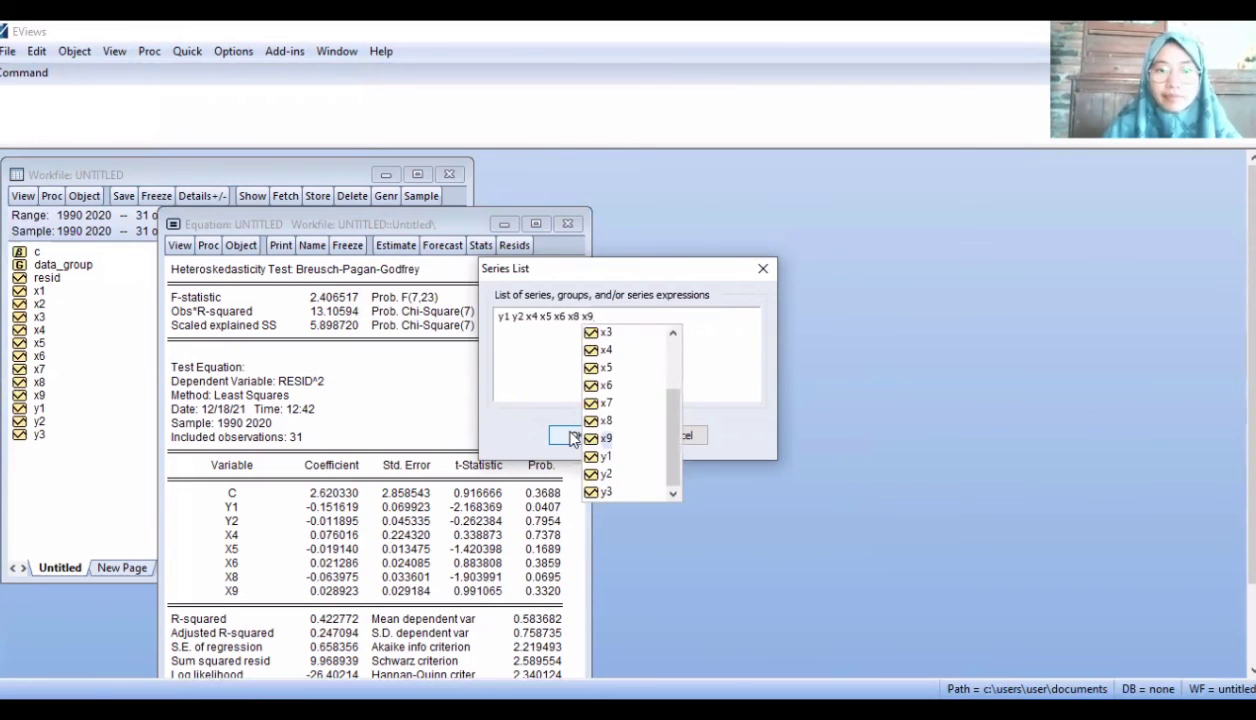
{"action": "left_click", "coordinate": [573, 439]}
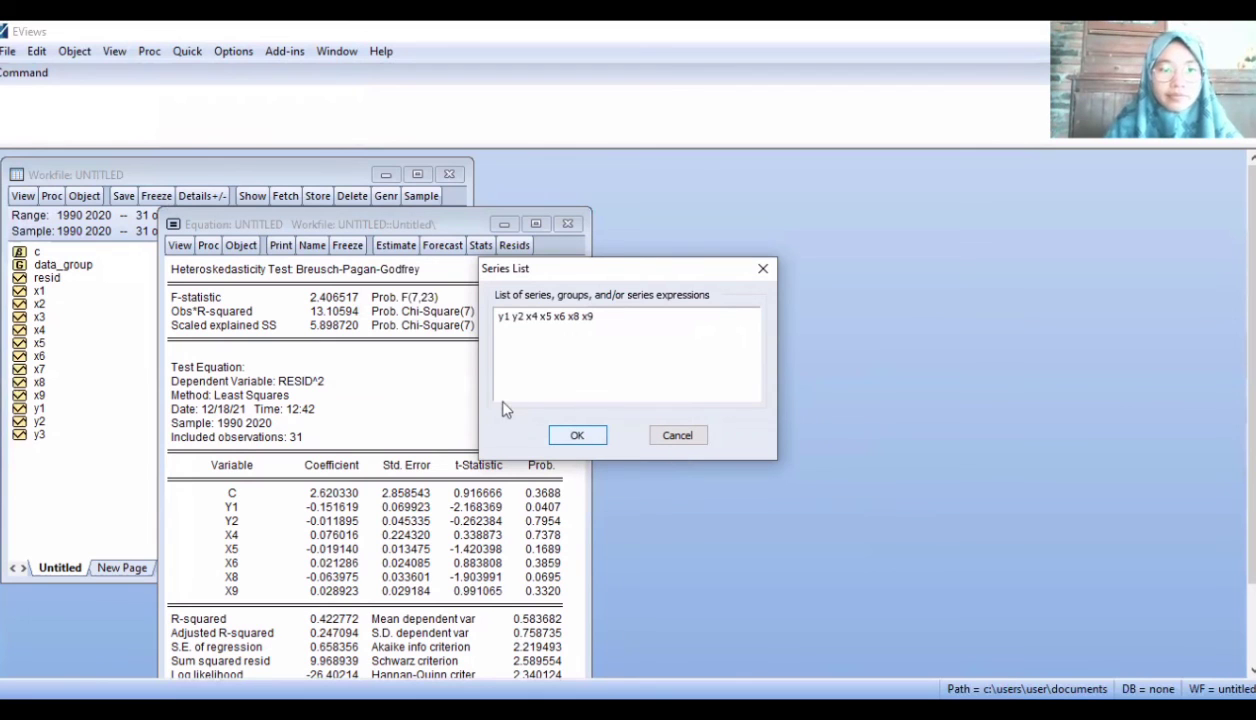